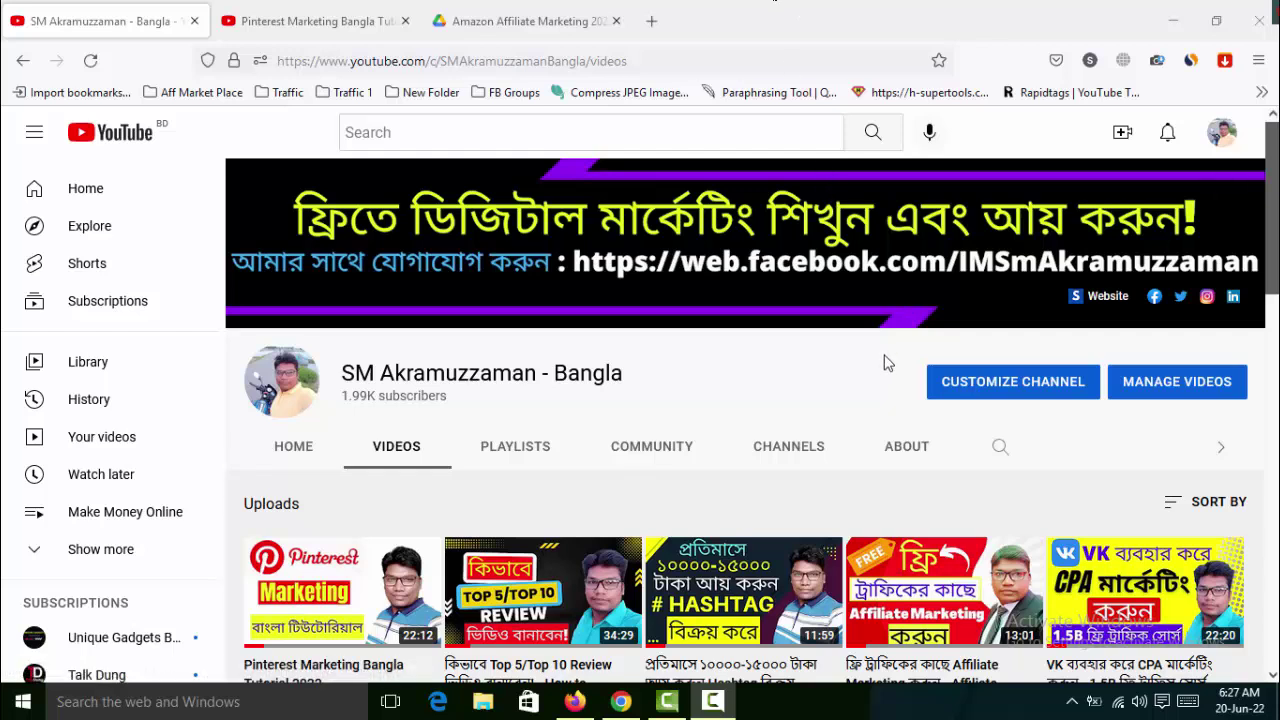
- Look through the uploaded videos on the YouTube channel's video list and return to its start
{"action": "scroll", "coordinate": [884, 363], "scroll_direction": "down", "scroll_amount": 2}
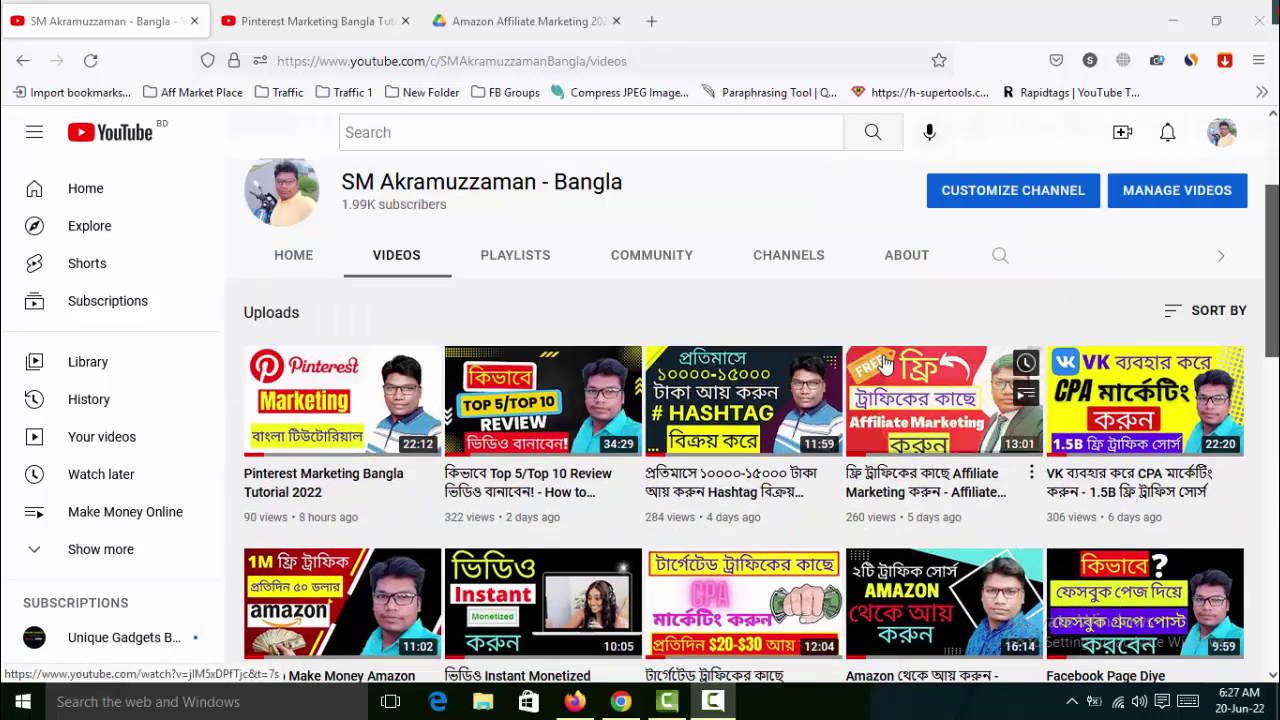
{"action": "scroll", "coordinate": [1255, 430], "scroll_direction": "down", "scroll_amount": 3}
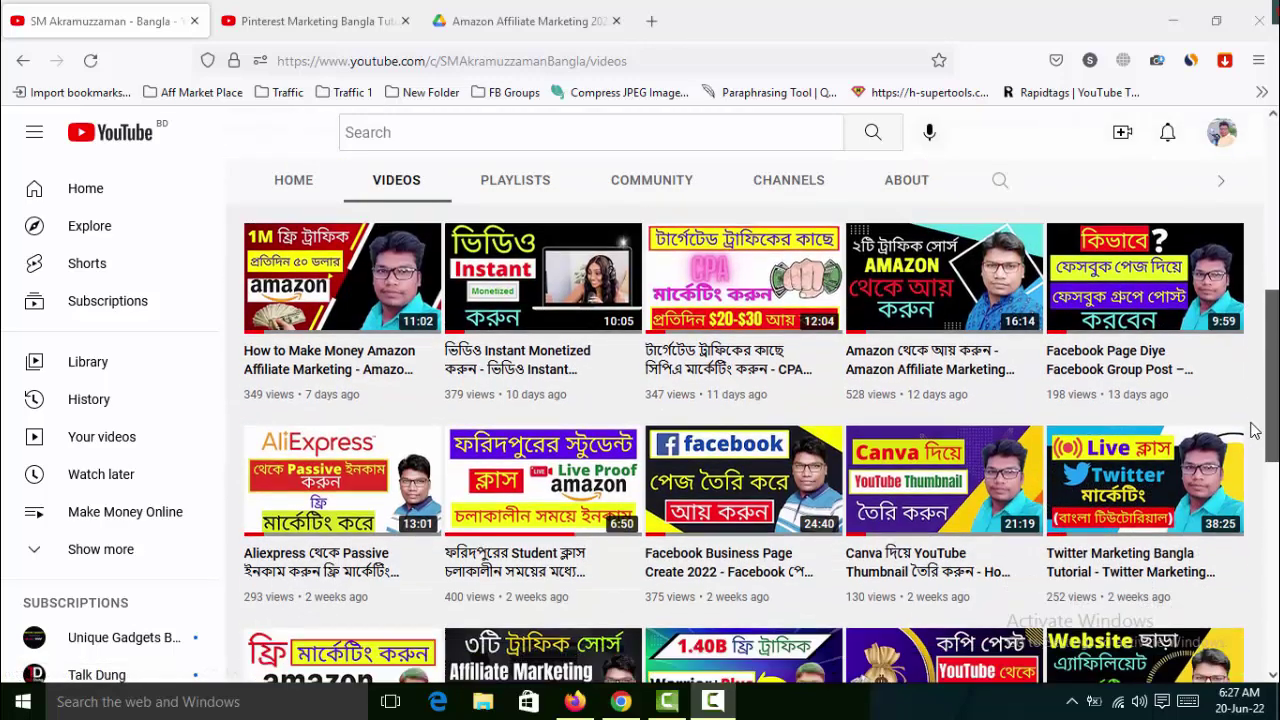
{"action": "scroll", "coordinate": [1255, 430], "scroll_direction": "down", "scroll_amount": 2}
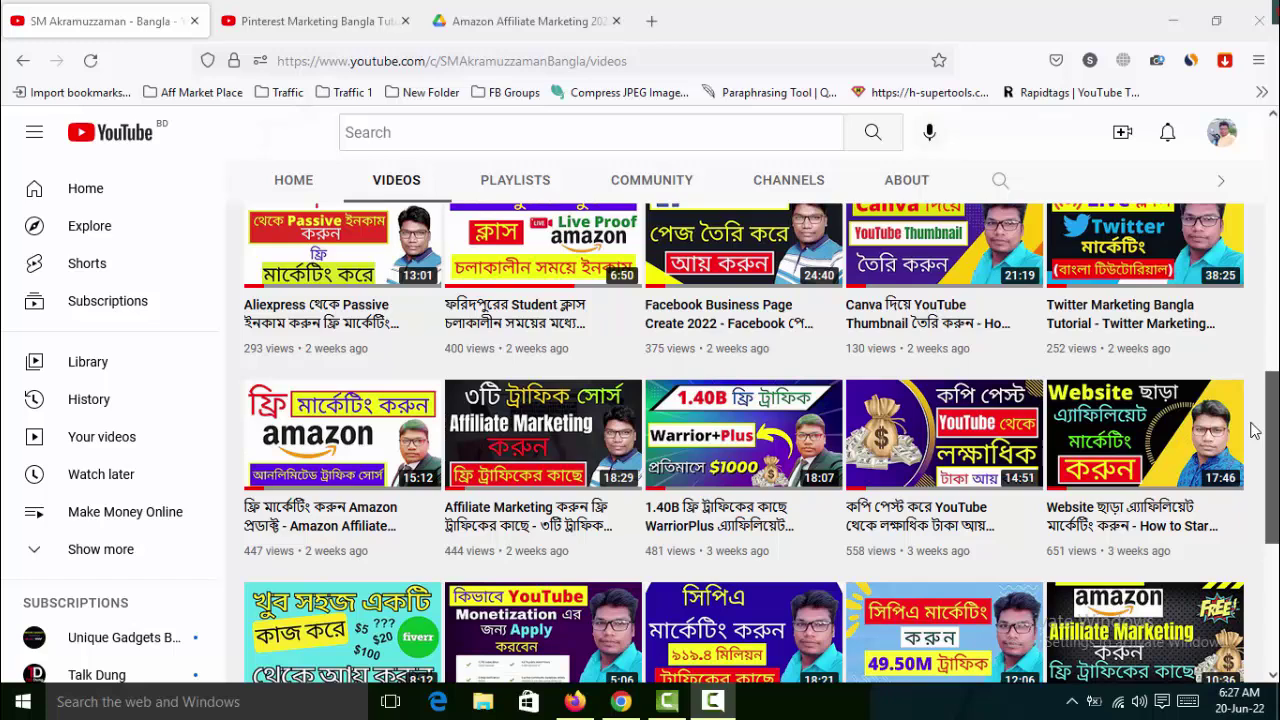
{"action": "scroll", "coordinate": [1255, 430], "scroll_direction": "down", "scroll_amount": 3}
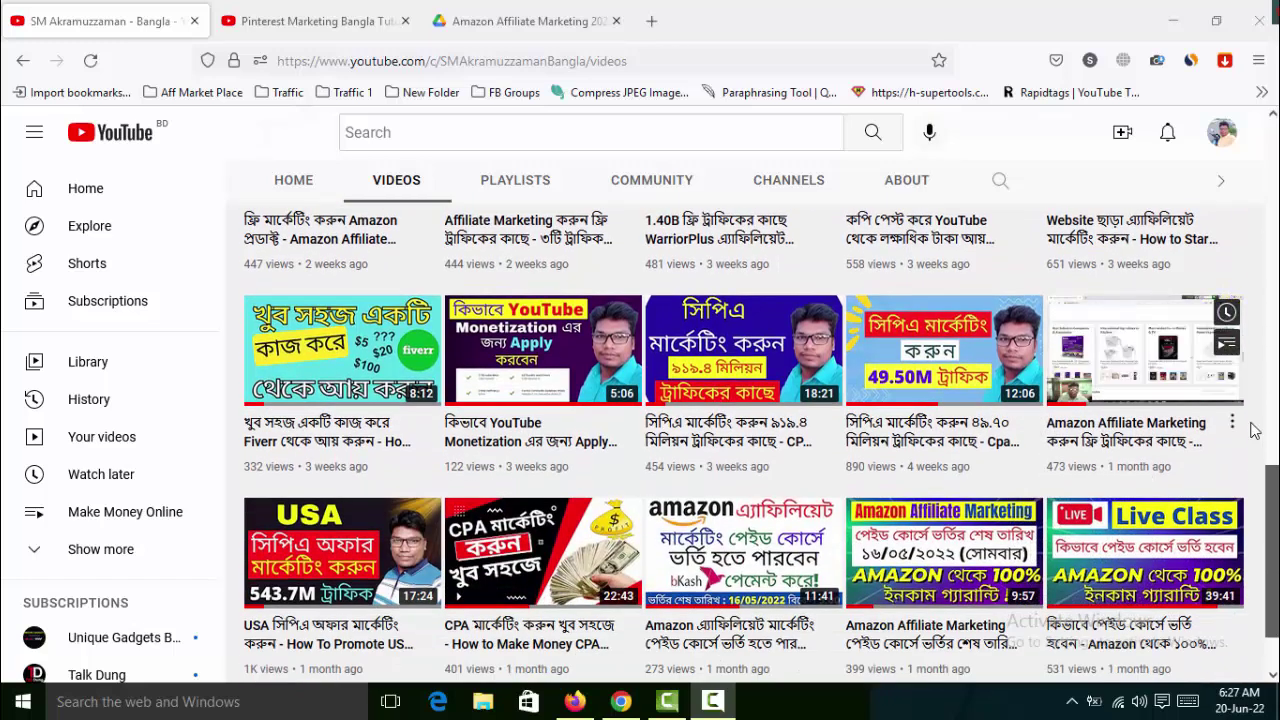
{"action": "scroll", "coordinate": [1255, 430], "scroll_direction": "down", "scroll_amount": 1}
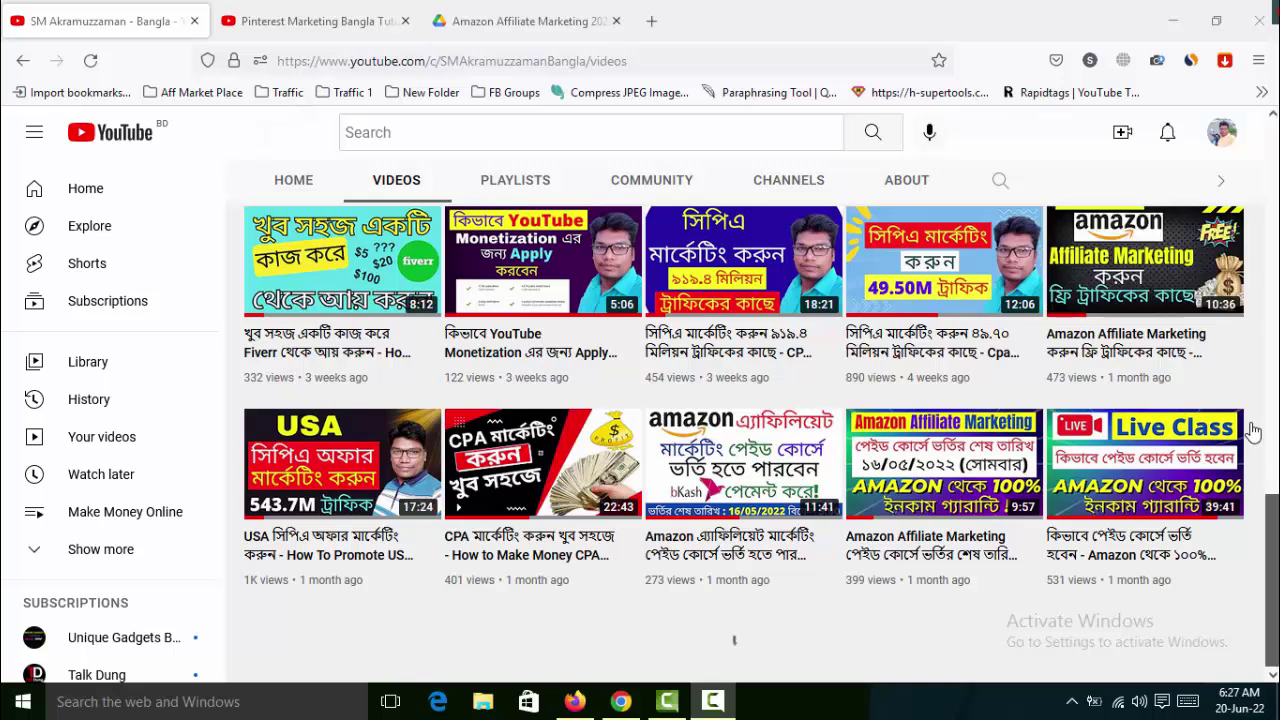
{"action": "scroll", "coordinate": [1255, 430], "scroll_direction": "down", "scroll_amount": 3}
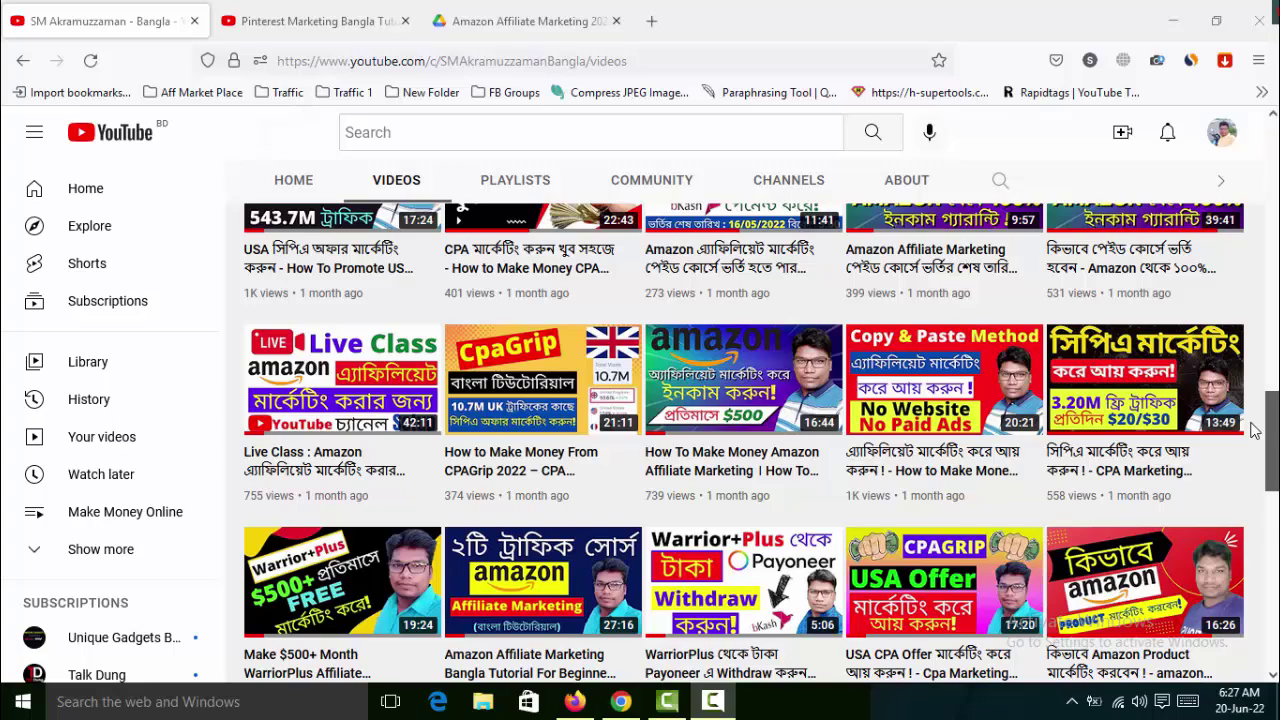
{"action": "scroll", "coordinate": [1255, 430], "scroll_direction": "up", "scroll_amount": 15}
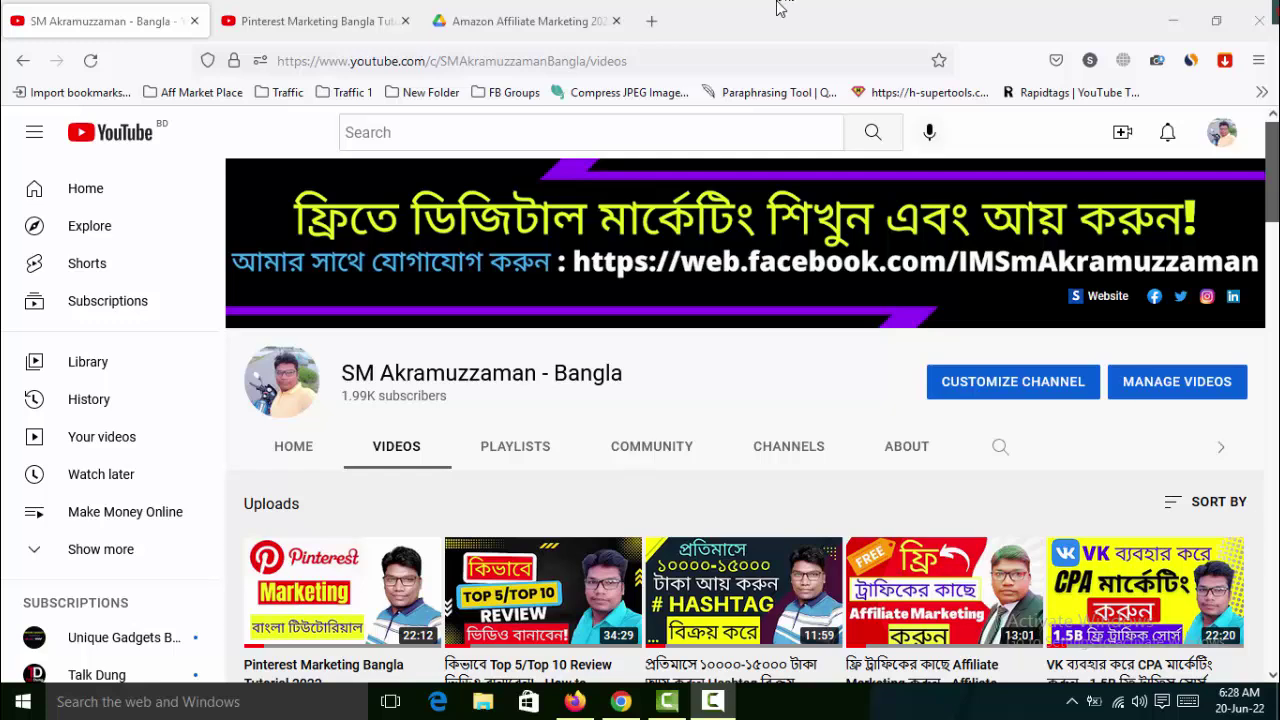
- Review the Amazon Affiliate Marketing 2022 PDF and the Pinterest Marketing Bangla Tutorial 2022 video's description, then return to the channel's video list
{"action": "left_click", "coordinate": [490, 24]}
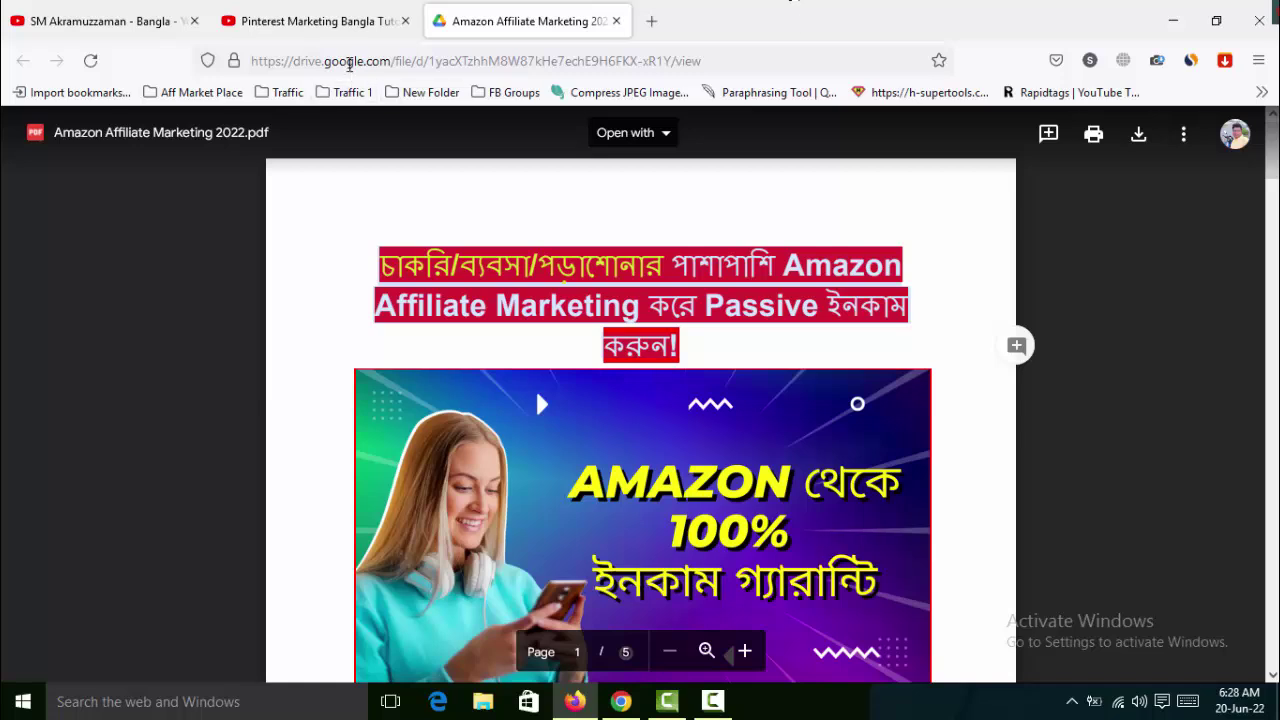
{"action": "left_click", "coordinate": [349, 20]}
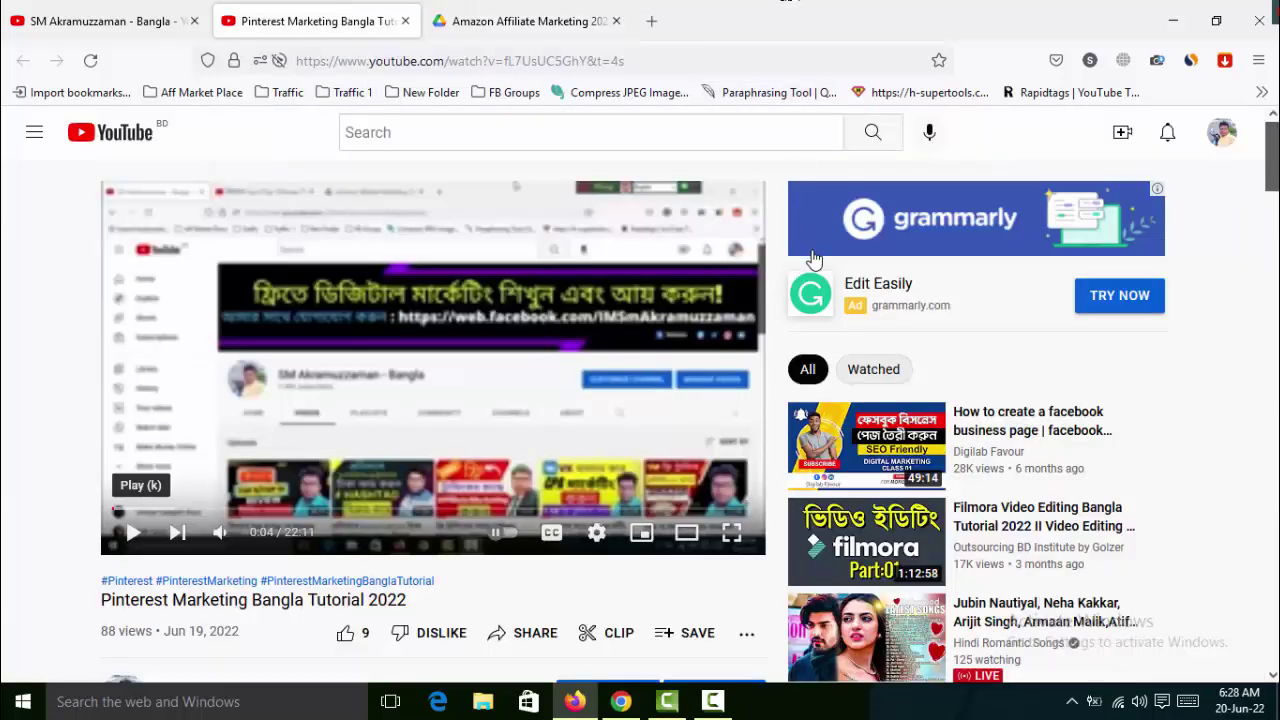
{"action": "scroll", "coordinate": [787, 233], "scroll_direction": "down", "scroll_amount": 4}
{"action": "scroll", "coordinate": [775, 222], "scroll_direction": "down", "scroll_amount": 2}
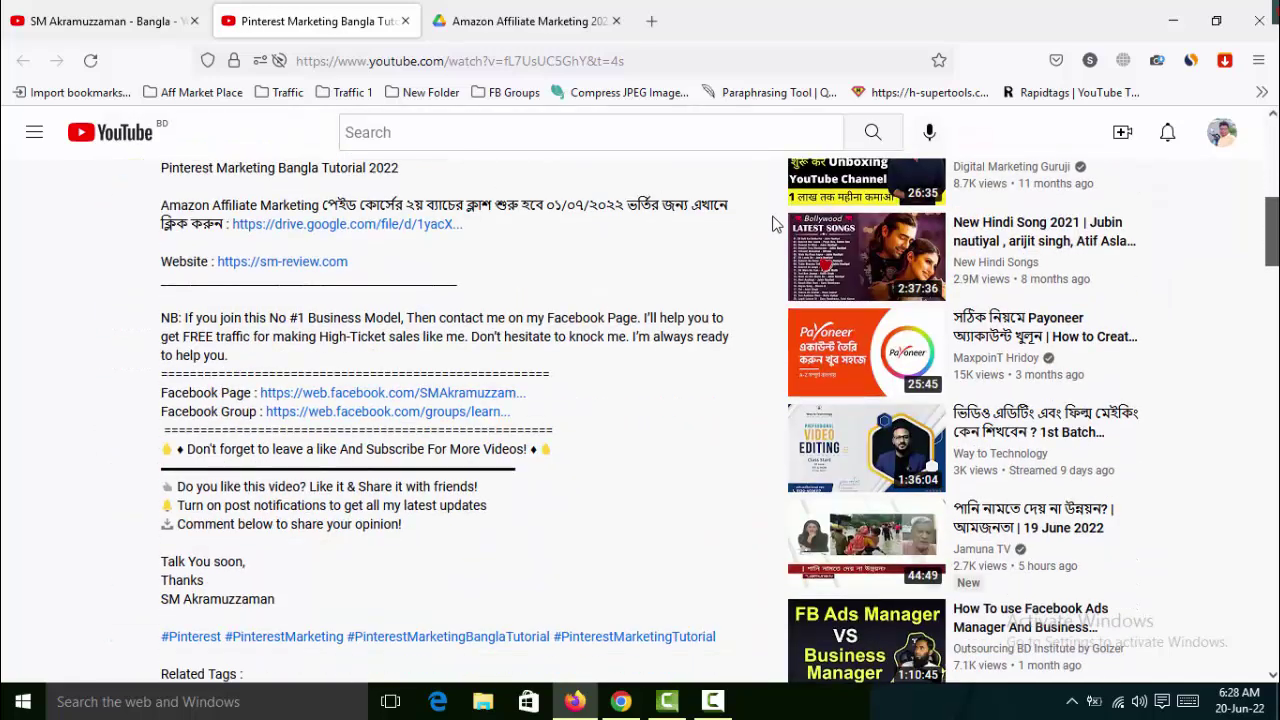
{"action": "left_click", "coordinate": [518, 18]}
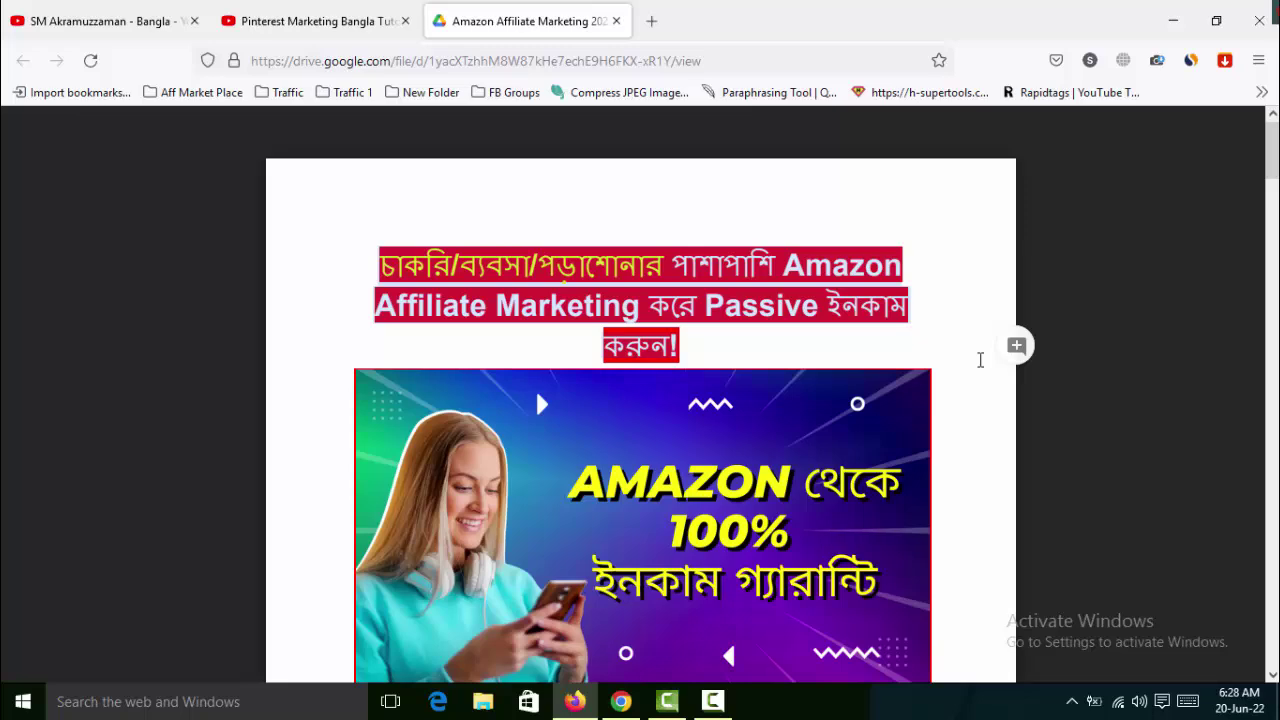
{"action": "left_click", "coordinate": [315, 22]}
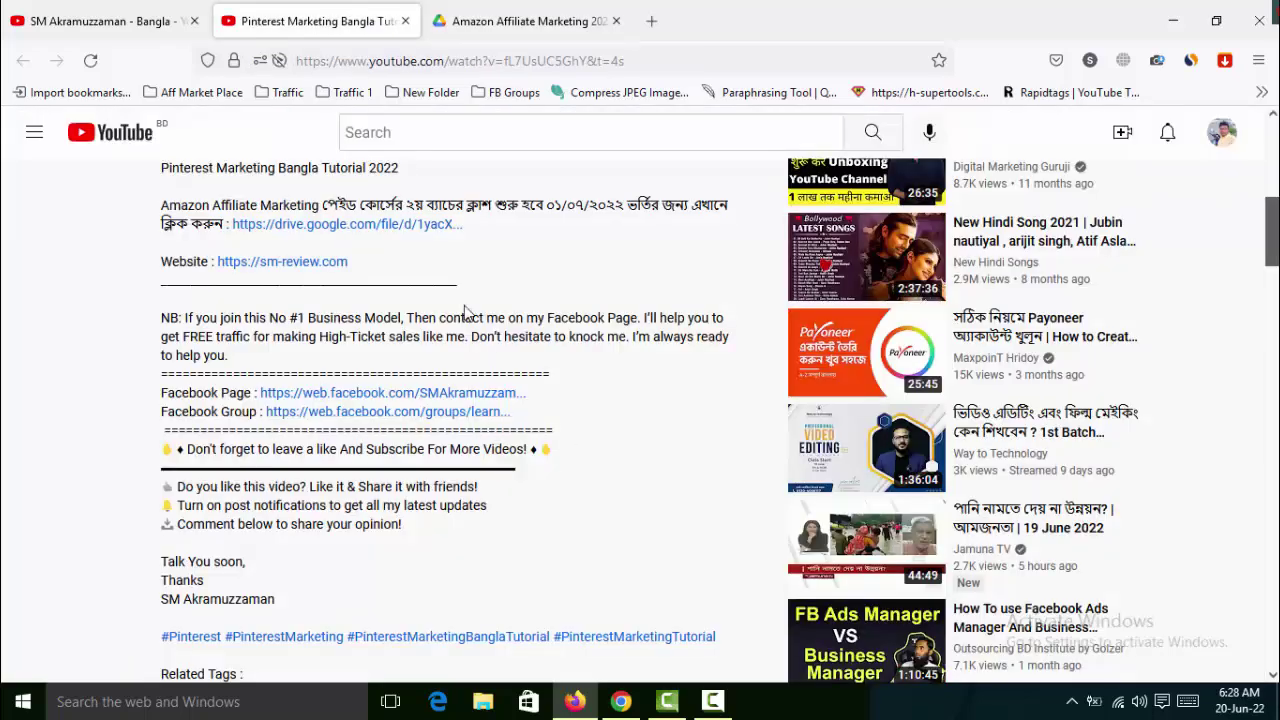
{"action": "left_click", "coordinate": [545, 21]}
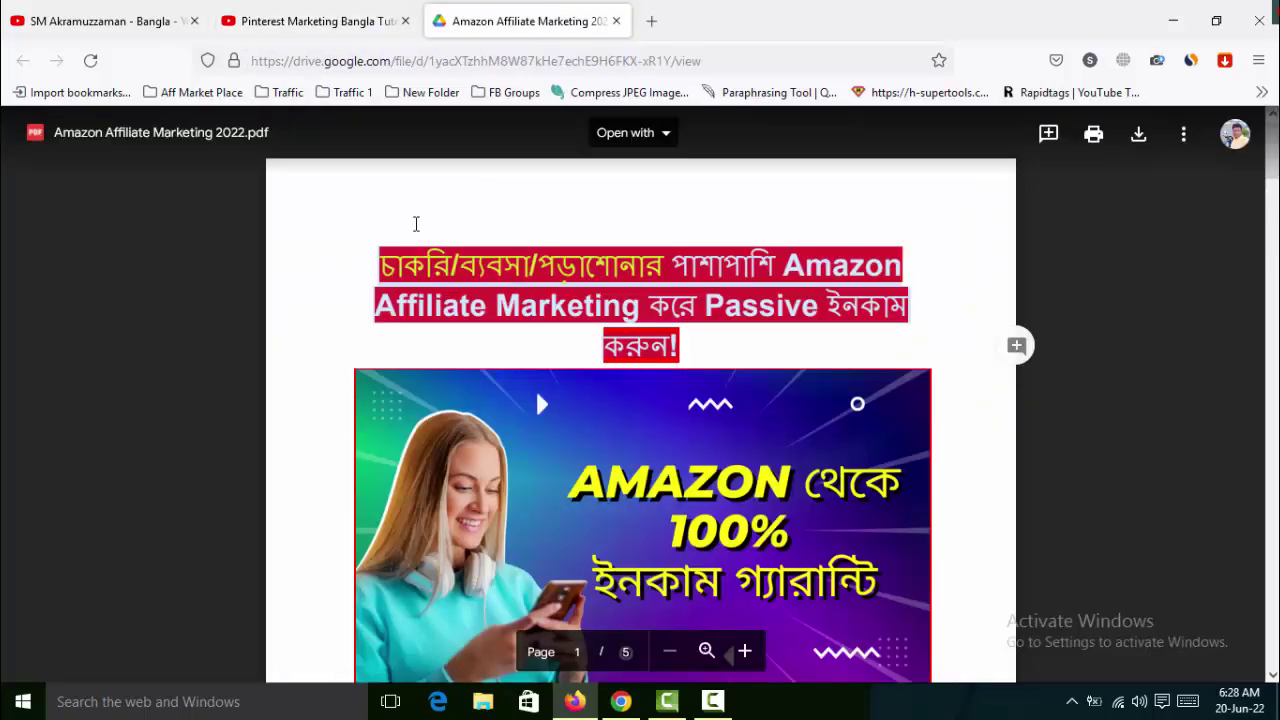
{"action": "left_click", "coordinate": [100, 21]}
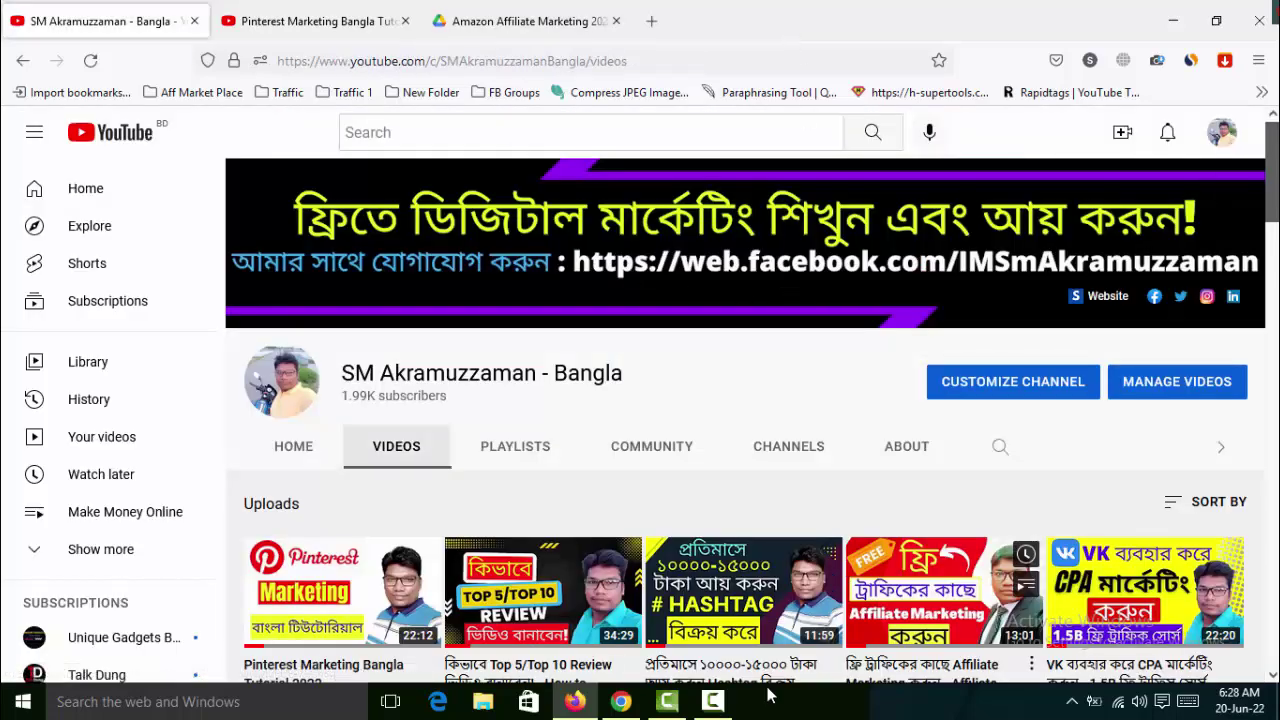
- Switch to Chrome and look through the product sections of the Amazon home page
{"action": "left_click", "coordinate": [621, 701]}
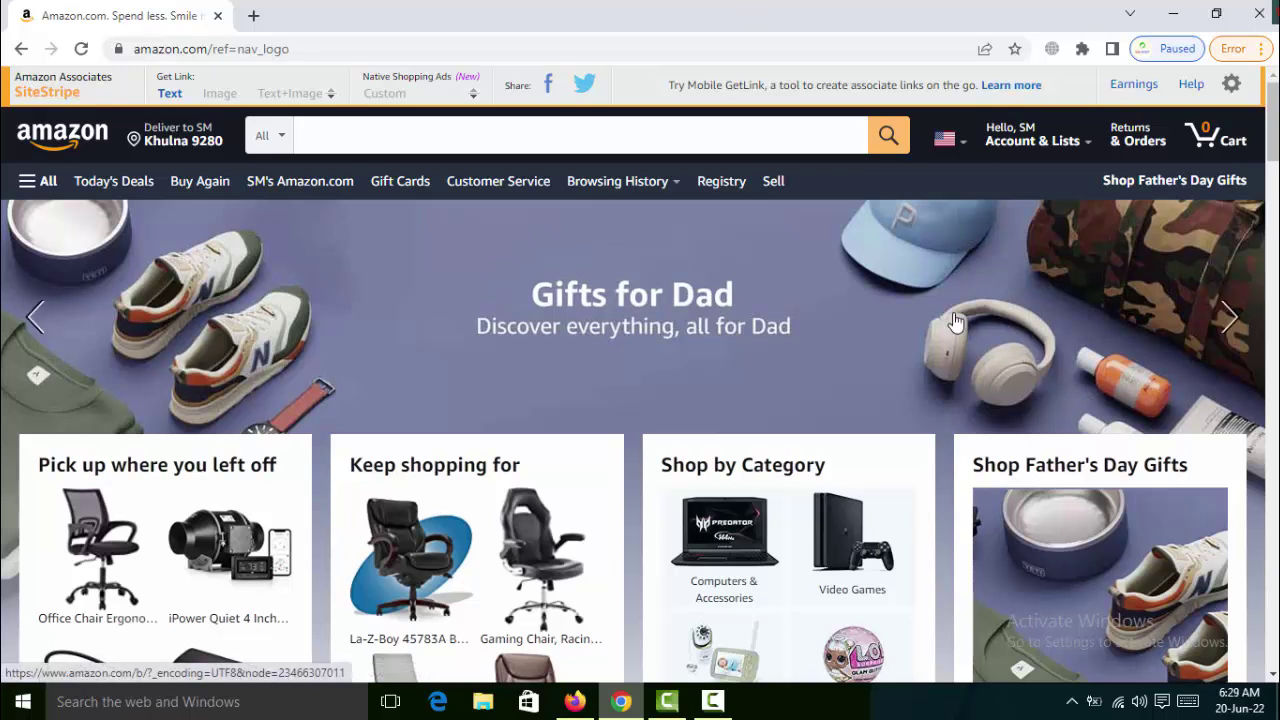
{"action": "scroll", "coordinate": [966, 585], "scroll_direction": "down", "scroll_amount": 6}
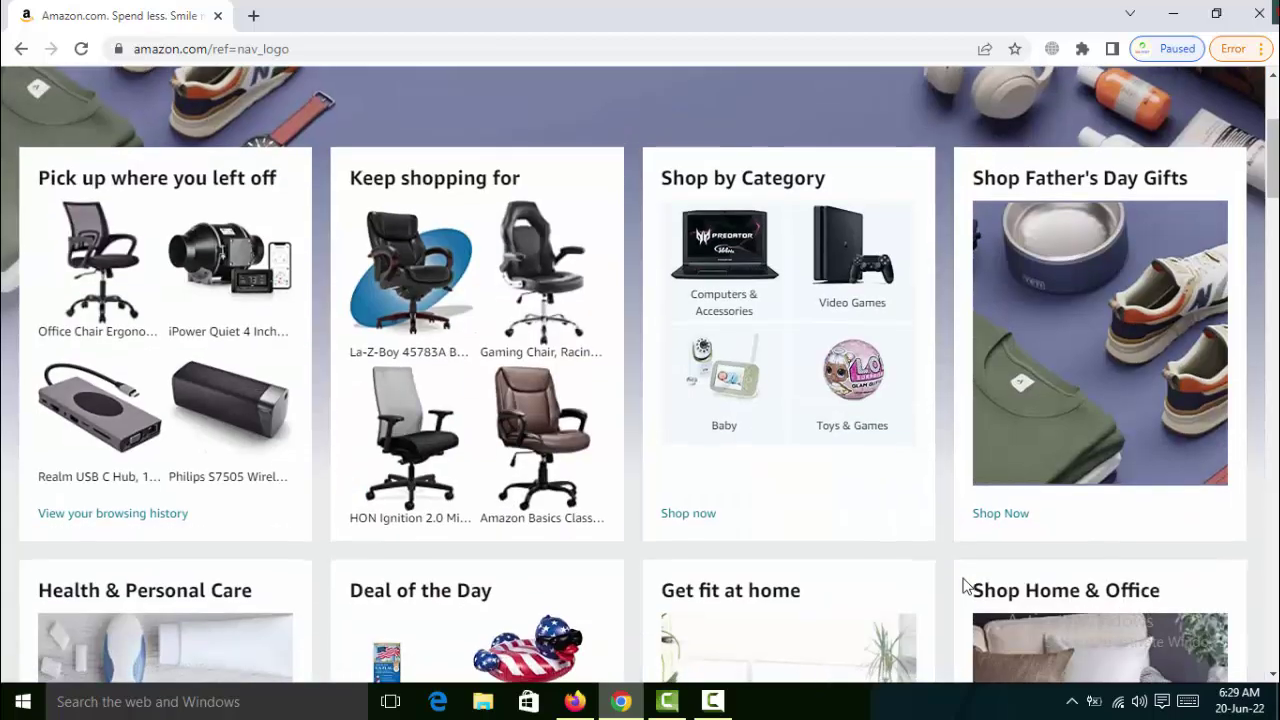
{"action": "scroll", "coordinate": [966, 578], "scroll_direction": "down", "scroll_amount": 8}
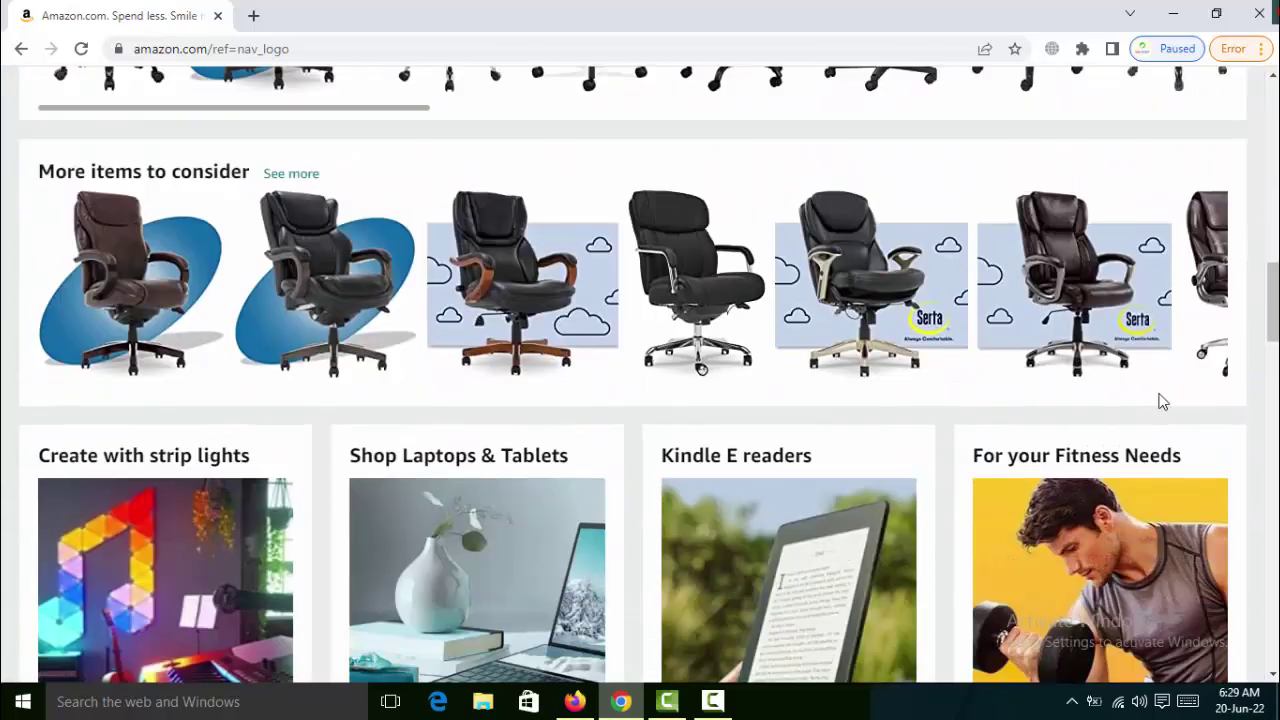
{"action": "scroll", "coordinate": [1160, 400], "scroll_direction": "down", "scroll_amount": 4}
{"action": "scroll", "coordinate": [971, 380], "scroll_direction": "down", "scroll_amount": 11}
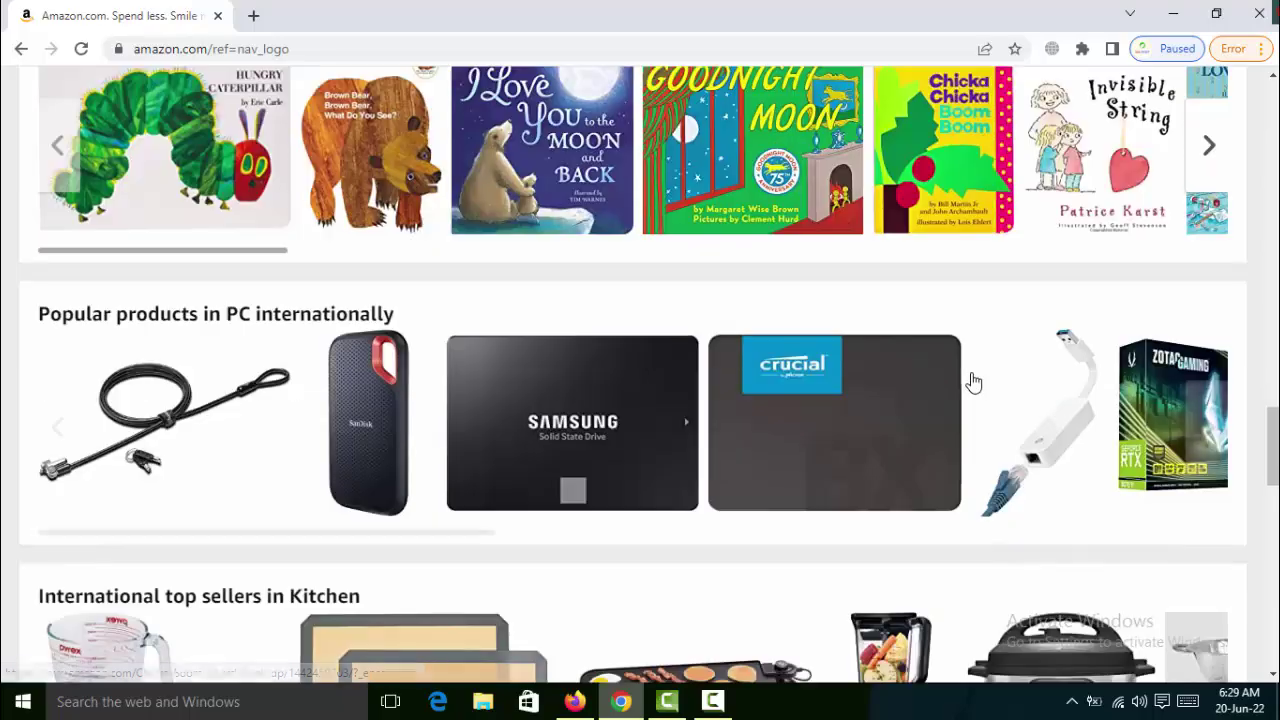
{"action": "scroll", "coordinate": [971, 380], "scroll_direction": "down", "scroll_amount": 6}
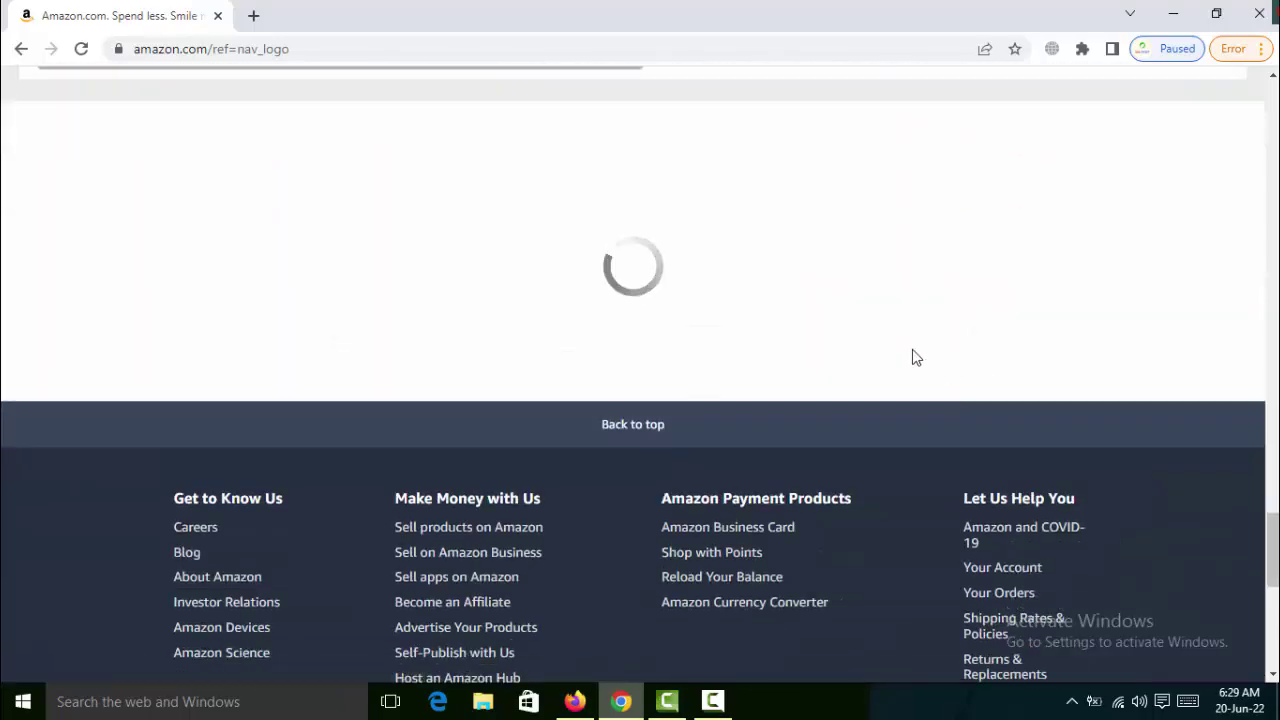
{"action": "scroll", "coordinate": [913, 355], "scroll_direction": "up", "scroll_amount": 4}
{"action": "scroll", "coordinate": [912, 355], "scroll_direction": "up", "scroll_amount": 18}
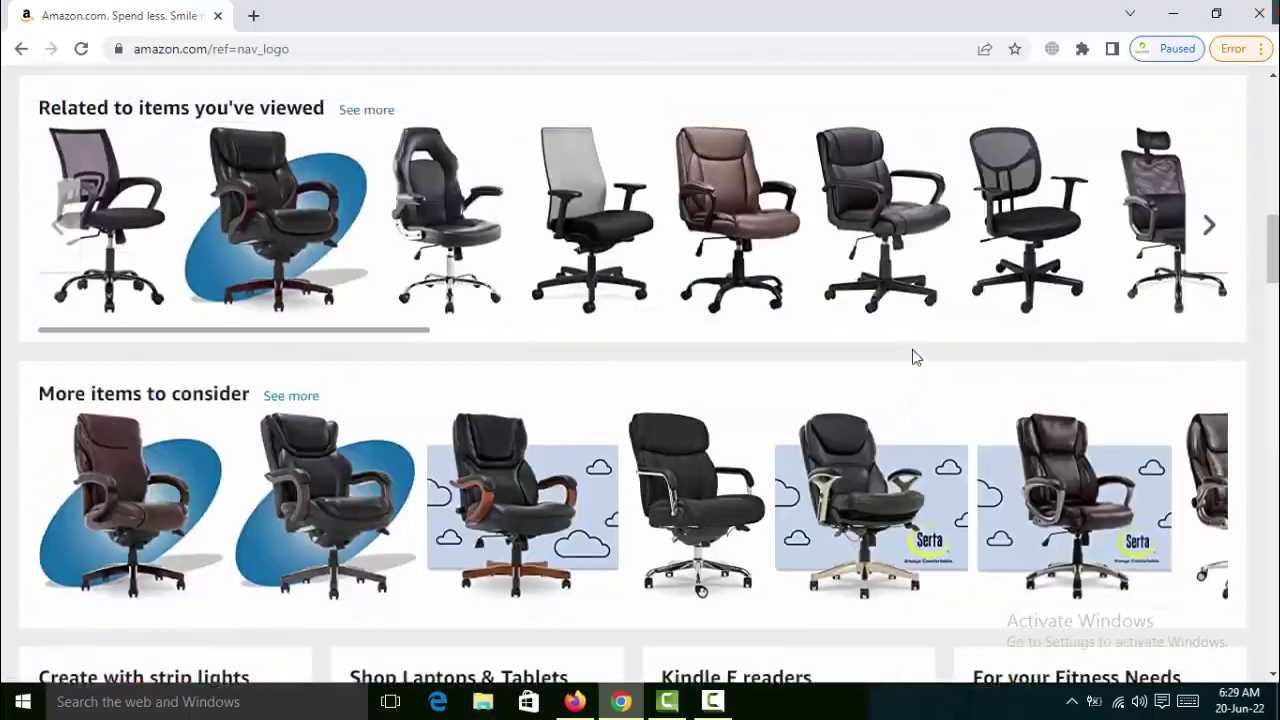
{"action": "scroll", "coordinate": [912, 357], "scroll_direction": "up", "scroll_amount": 5}
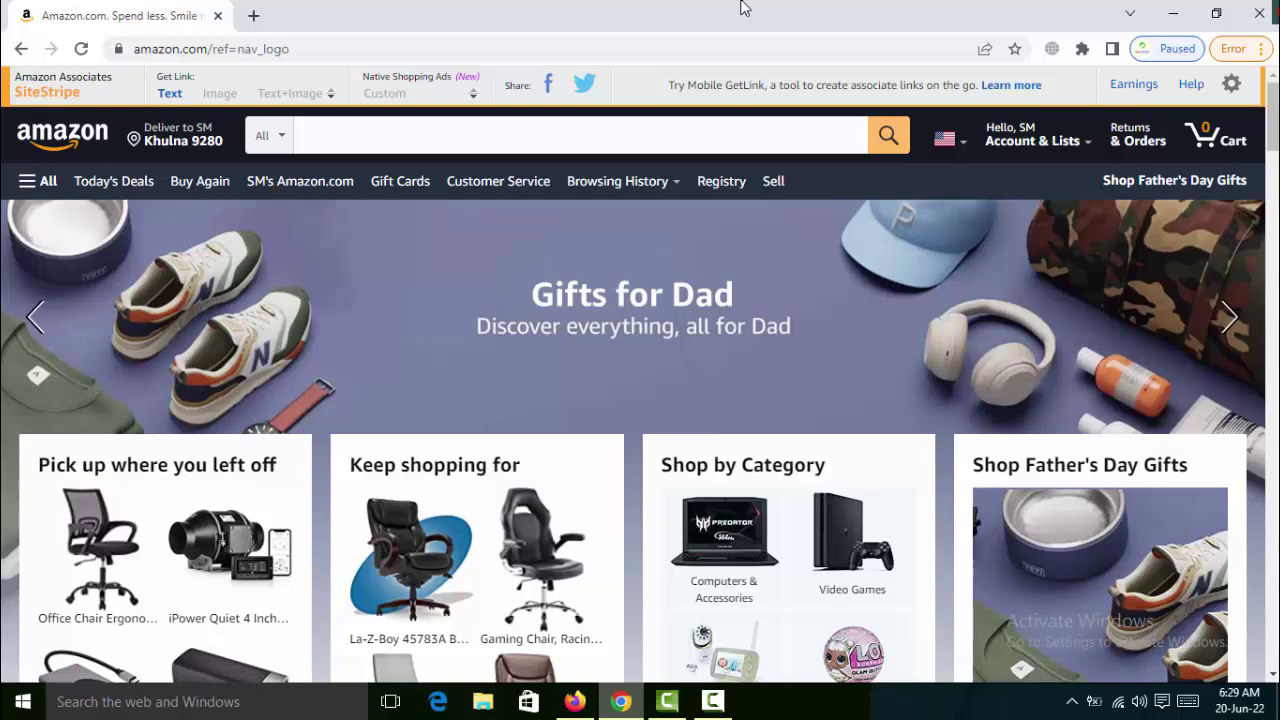
- Search all Amazon departments for "drone"
{"action": "left_click", "coordinate": [594, 128]}
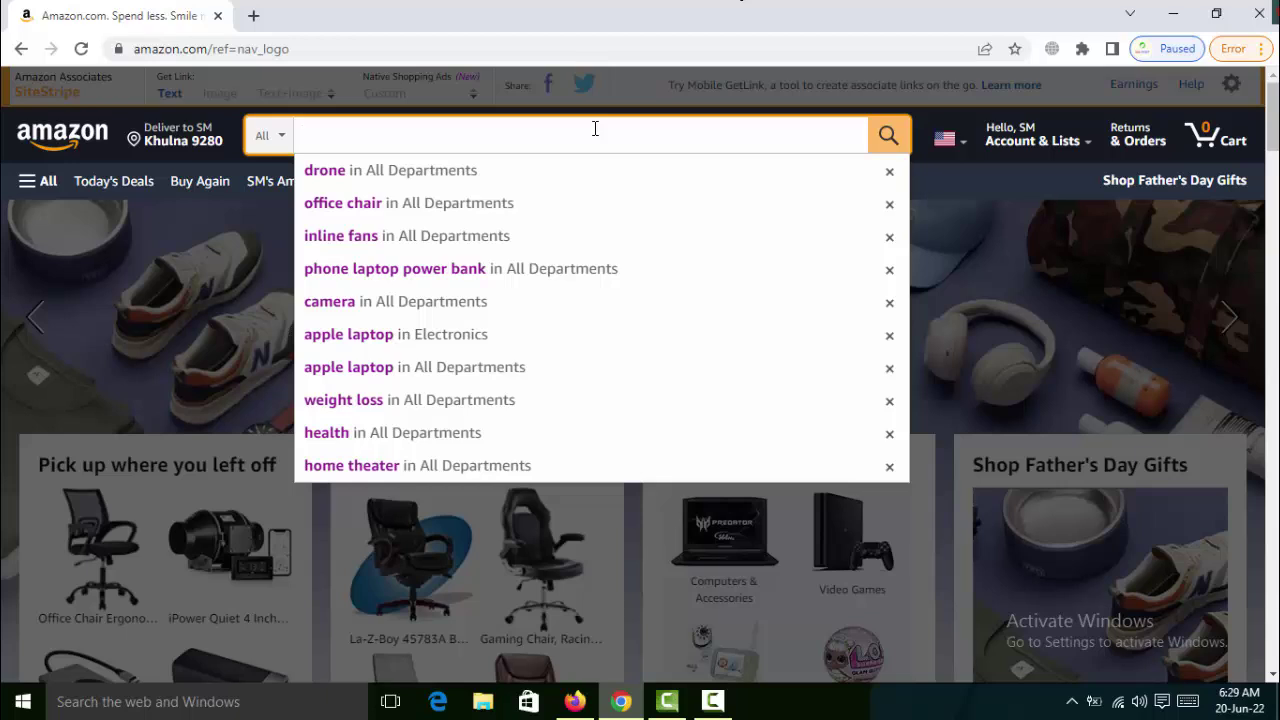
{"action": "type", "text": "drone"}
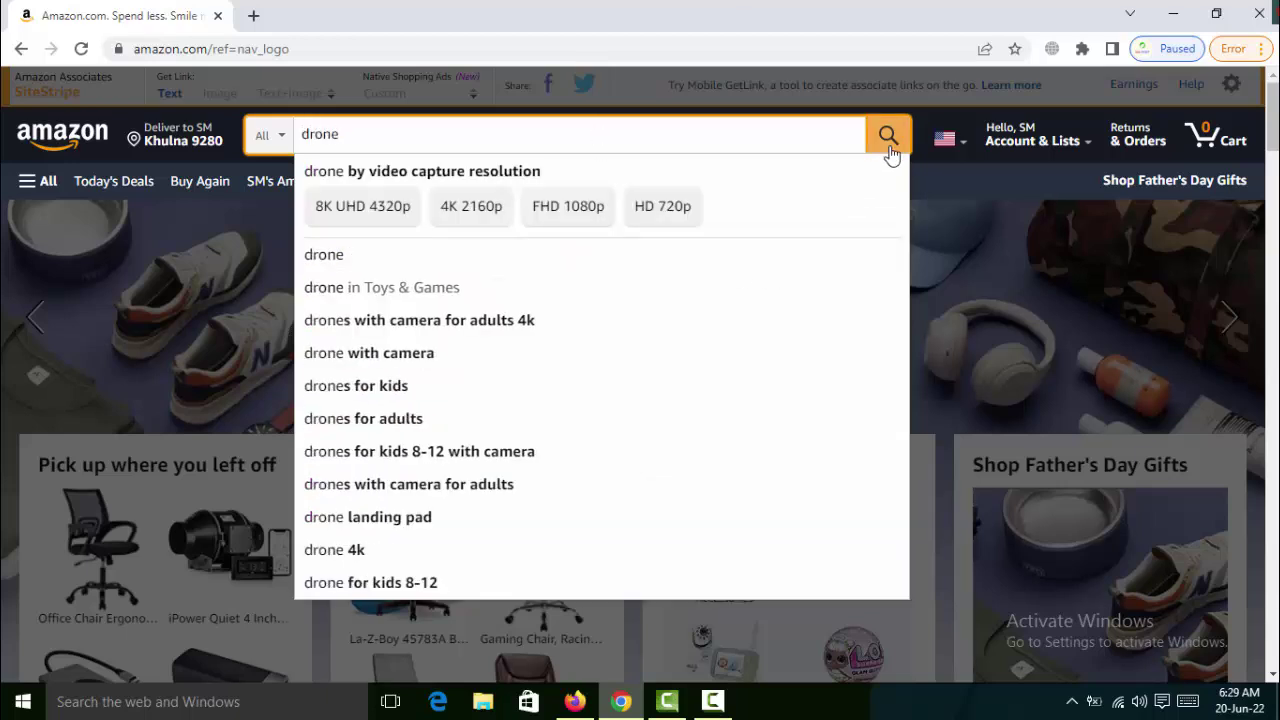
{"action": "left_click", "coordinate": [888, 148]}
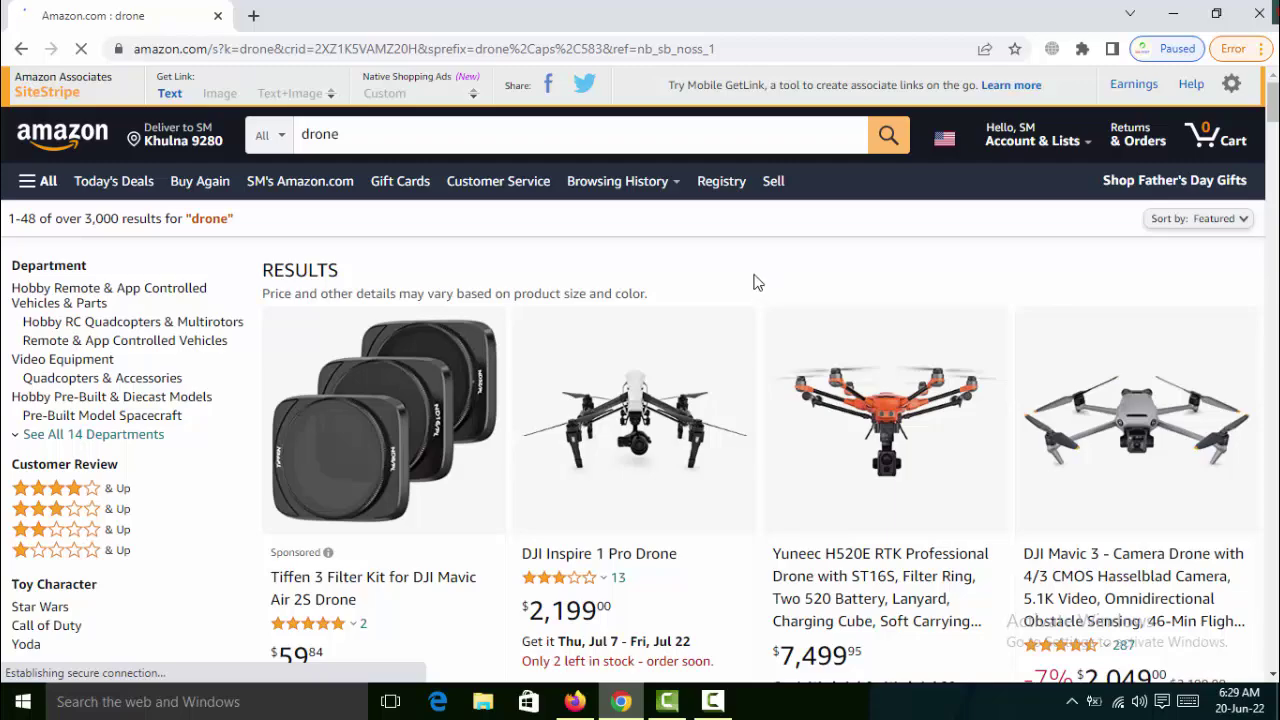
- Find the DJI Air 2S Fly More Combo with Smart Controller among the drone results and open its product page in a new tab
{"action": "scroll", "coordinate": [755, 282], "scroll_direction": "down", "scroll_amount": 2}
{"action": "scroll", "coordinate": [755, 282], "scroll_direction": "down", "scroll_amount": 5}
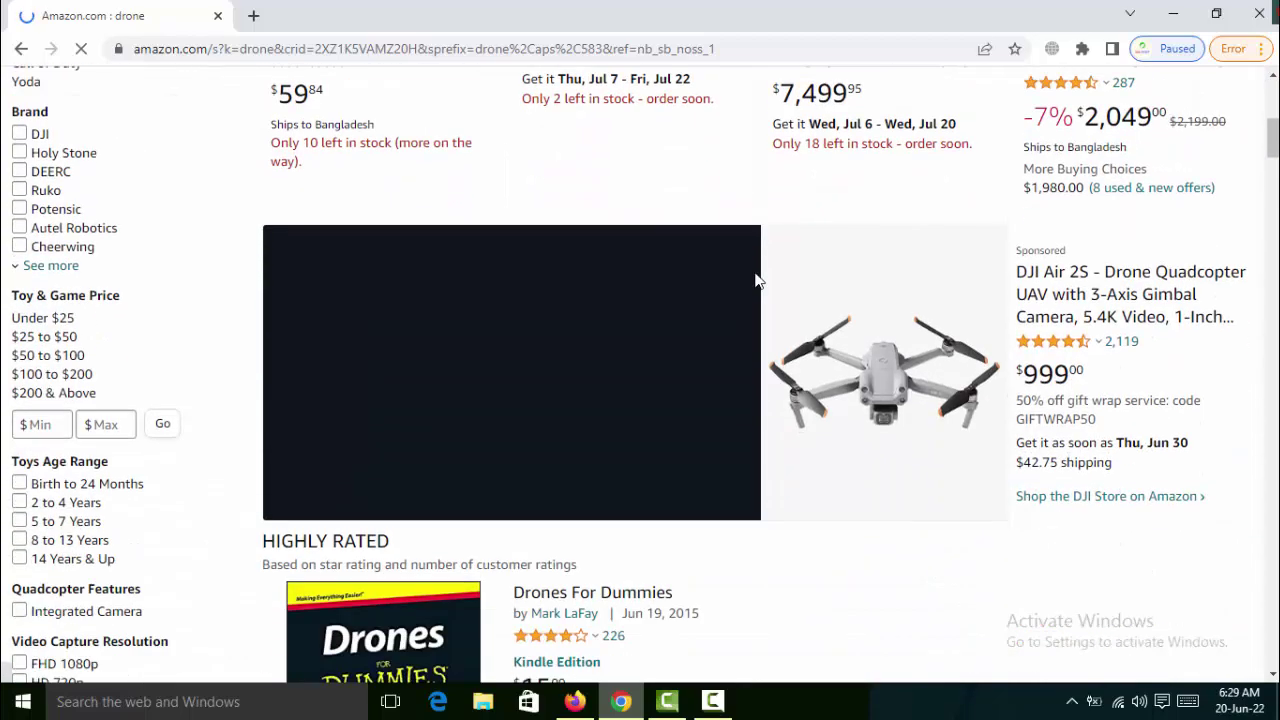
{"action": "scroll", "coordinate": [834, 280], "scroll_direction": "down", "scroll_amount": 3}
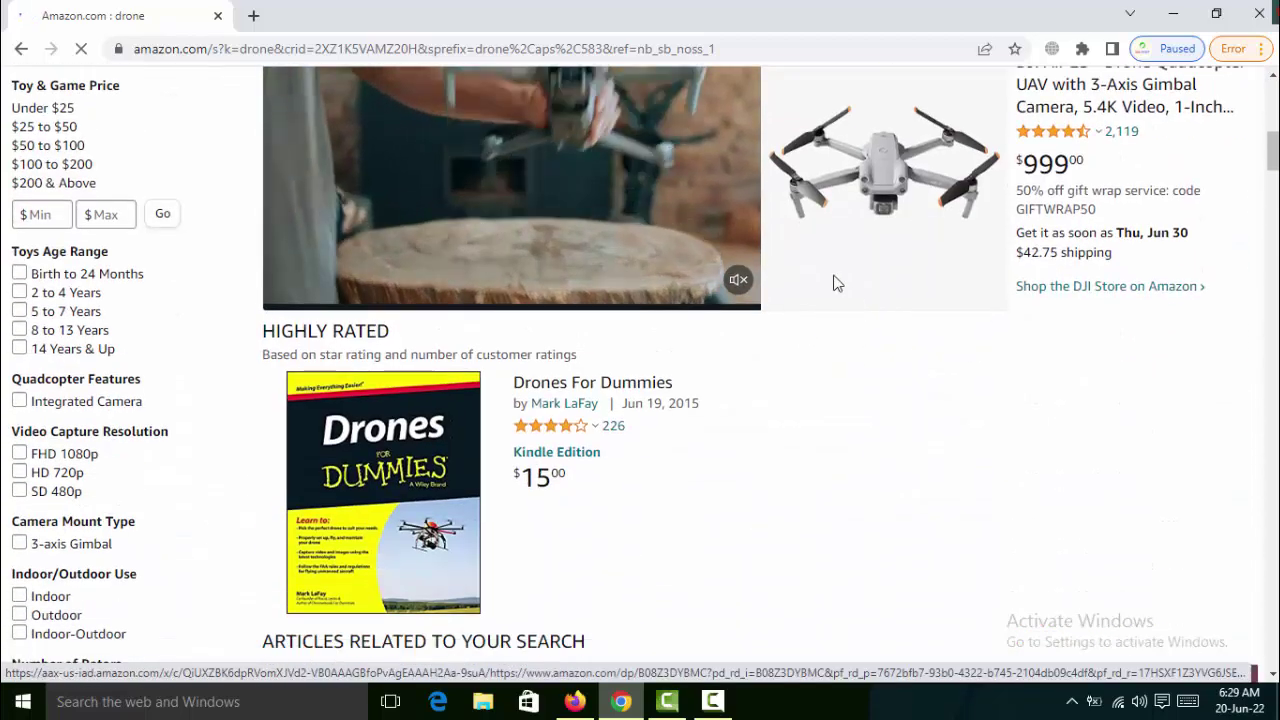
{"action": "scroll", "coordinate": [781, 195], "scroll_direction": "down", "scroll_amount": 11}
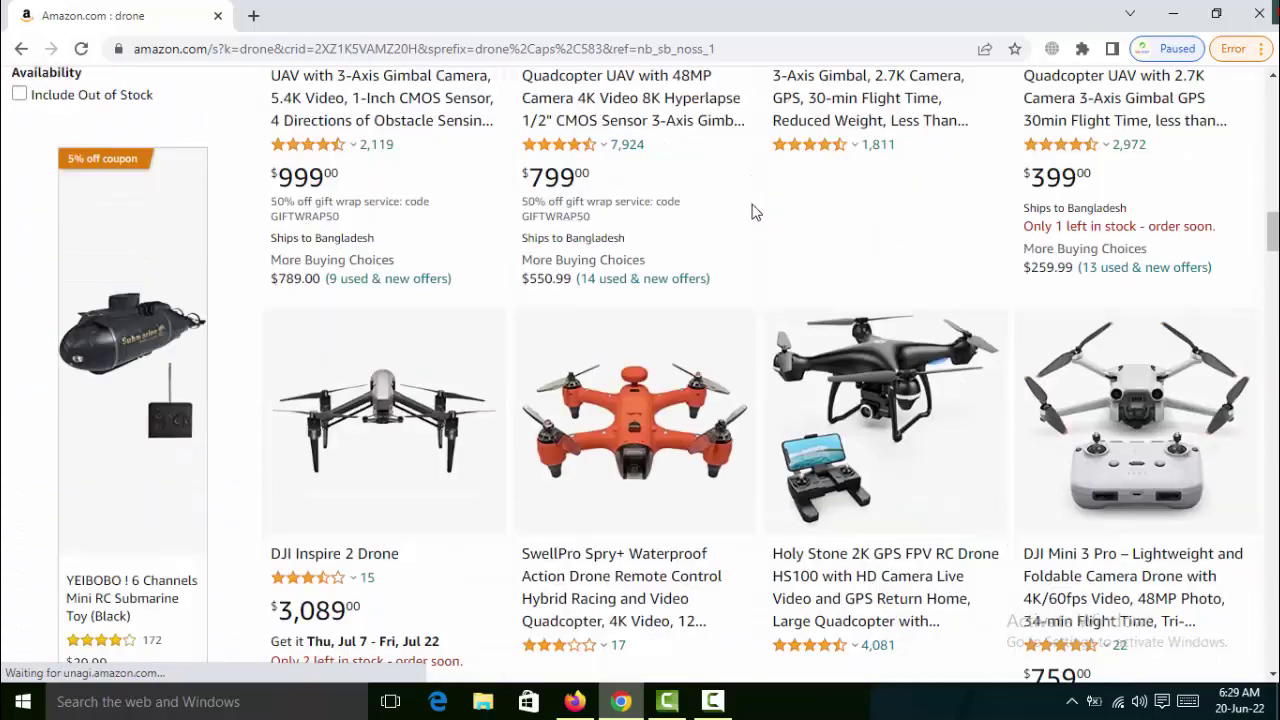
{"action": "scroll", "coordinate": [778, 277], "scroll_direction": "down", "scroll_amount": 2}
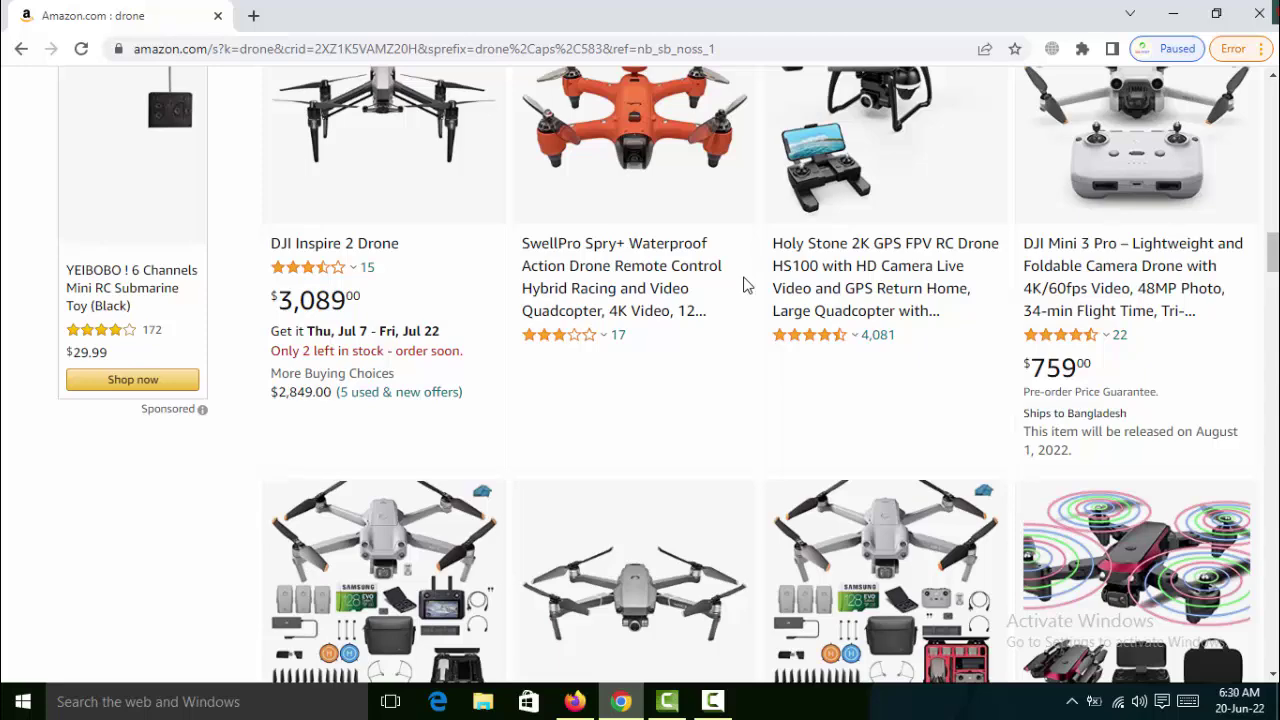
{"action": "scroll", "coordinate": [743, 285], "scroll_direction": "down", "scroll_amount": 3}
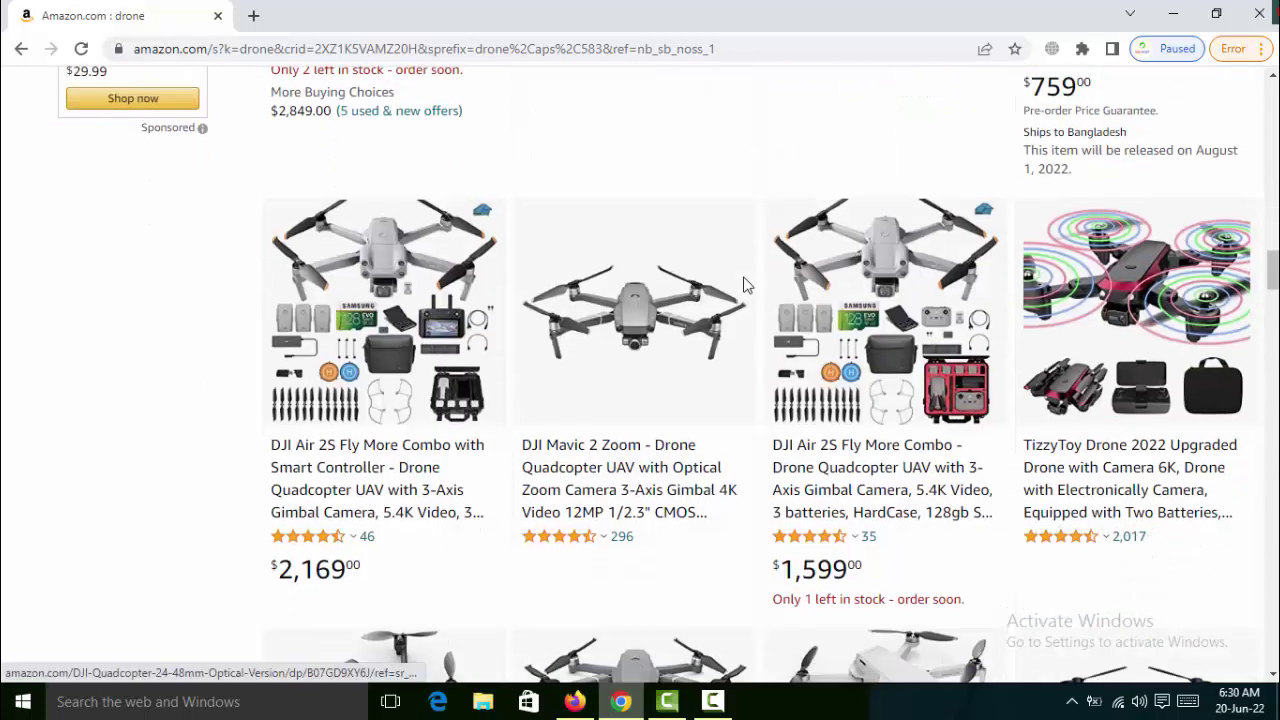
{"action": "middle_click", "coordinate": [420, 260]}
{"action": "left_click", "coordinate": [414, 20]}
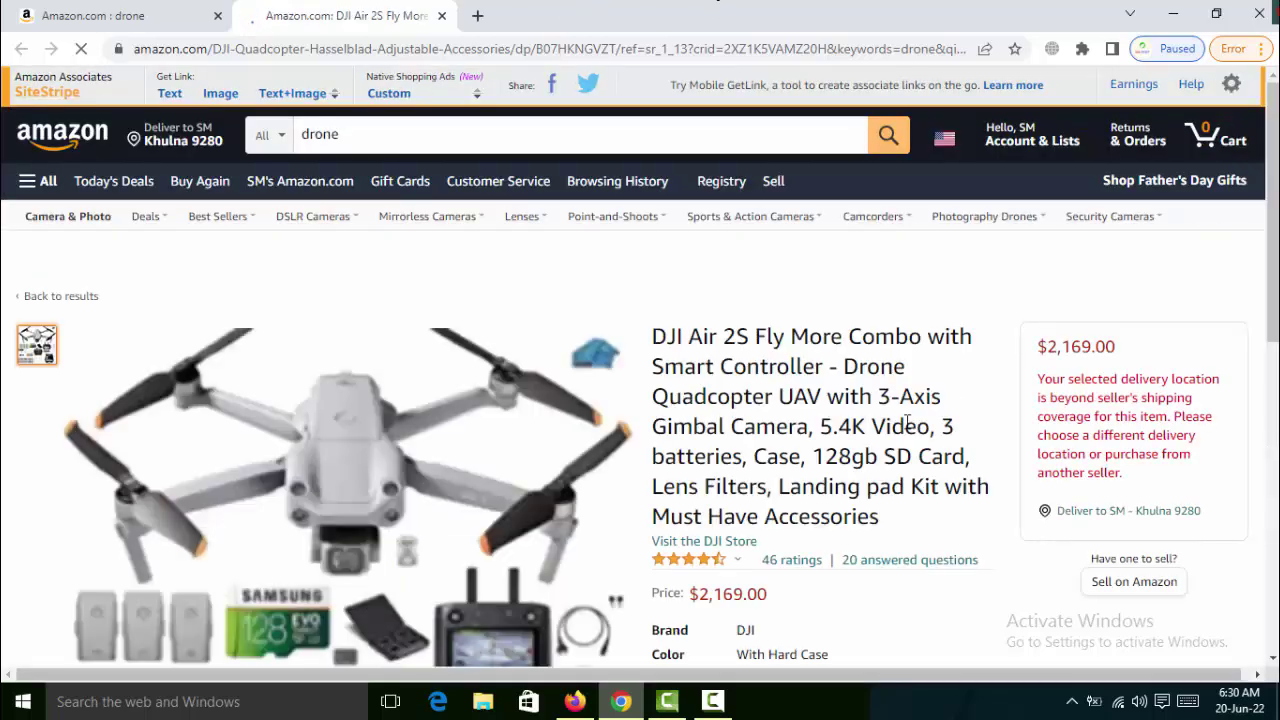
- Examine the DJI Air 2S Fly More Combo's images, price, specifications and feature descriptions
{"action": "scroll", "coordinate": [966, 370], "scroll_direction": "down", "scroll_amount": 3}
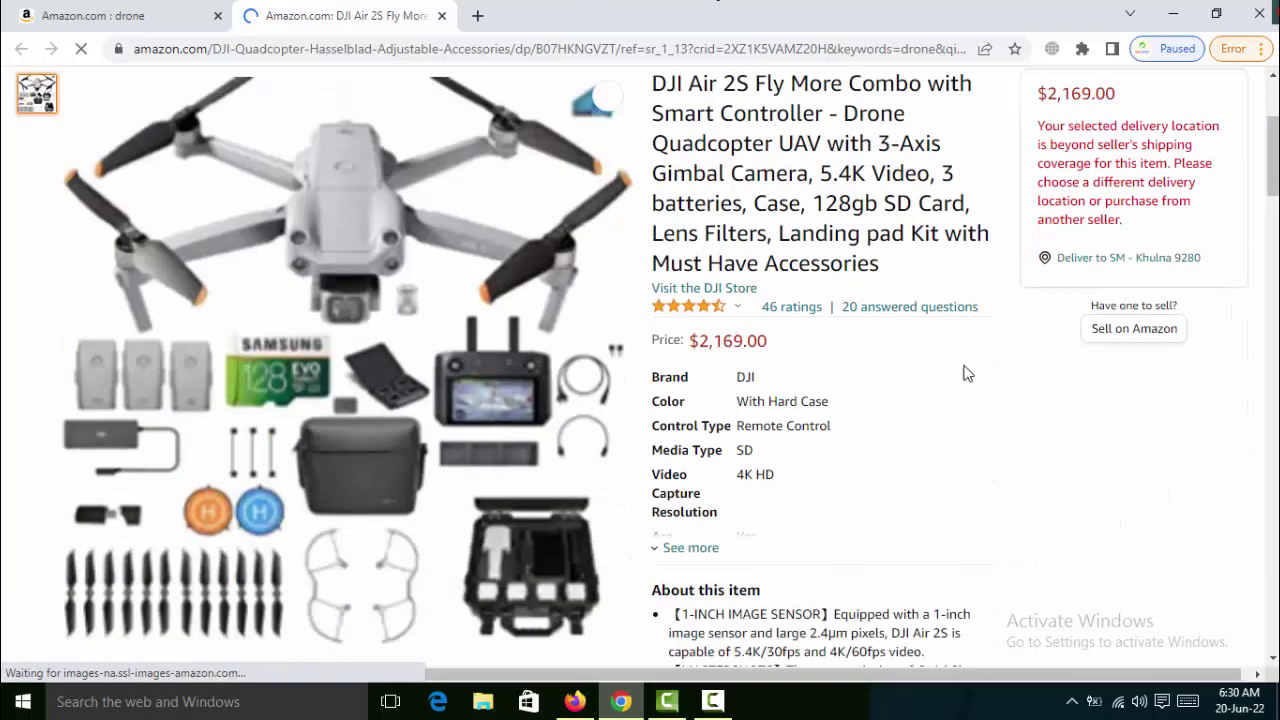
{"action": "scroll", "coordinate": [966, 372], "scroll_direction": "down", "scroll_amount": 3}
{"action": "scroll", "coordinate": [966, 372], "scroll_direction": "up", "scroll_amount": 6}
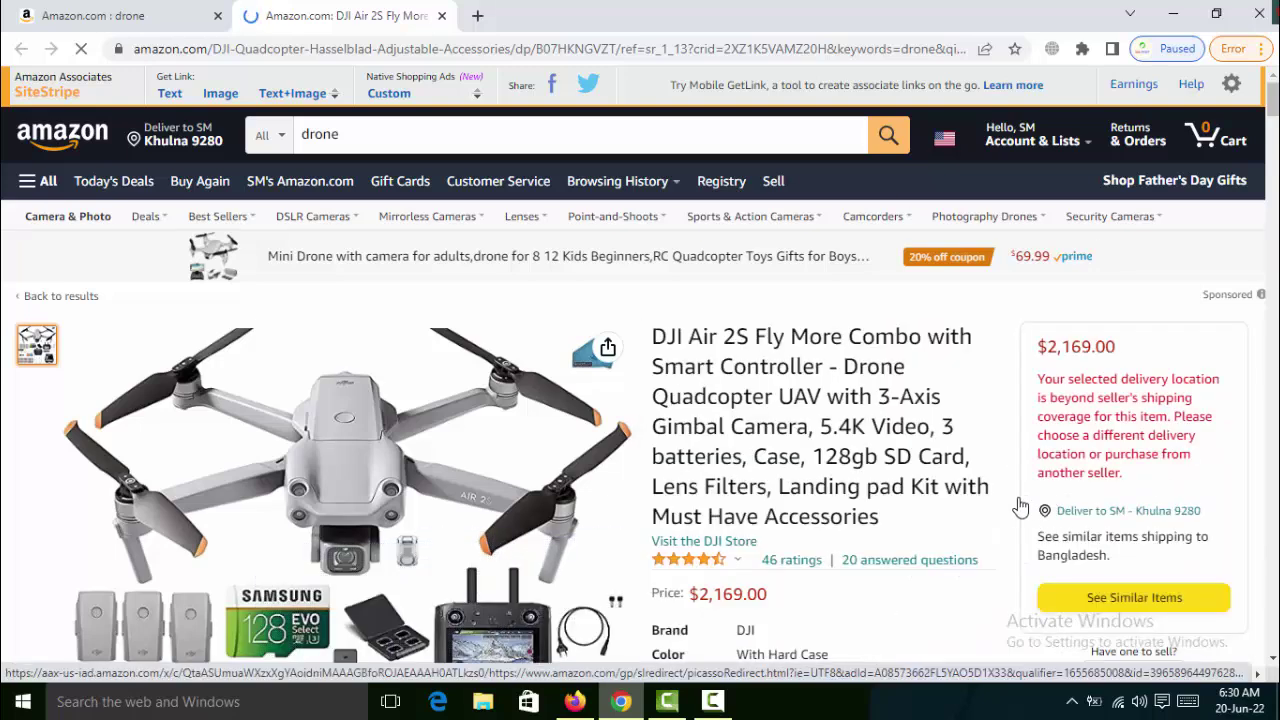
{"action": "scroll", "coordinate": [955, 407], "scroll_direction": "down", "scroll_amount": 3}
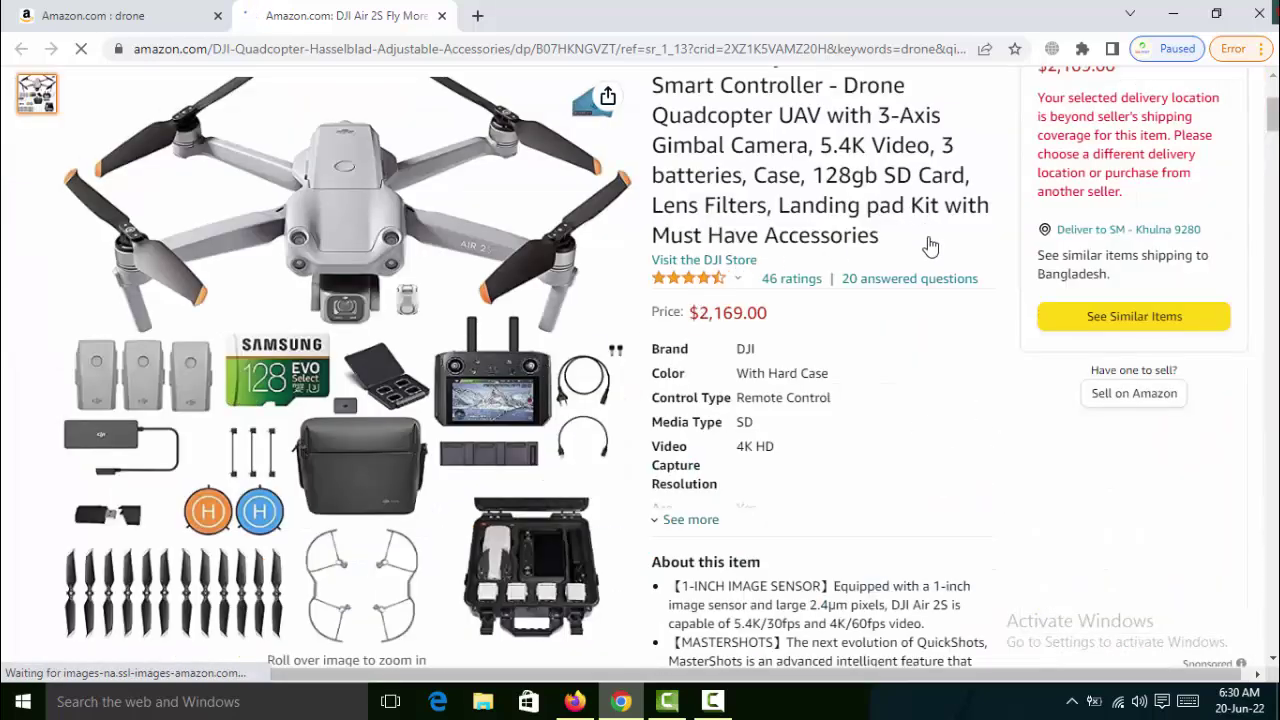
{"action": "scroll", "coordinate": [968, 492], "scroll_direction": "down", "scroll_amount": 2}
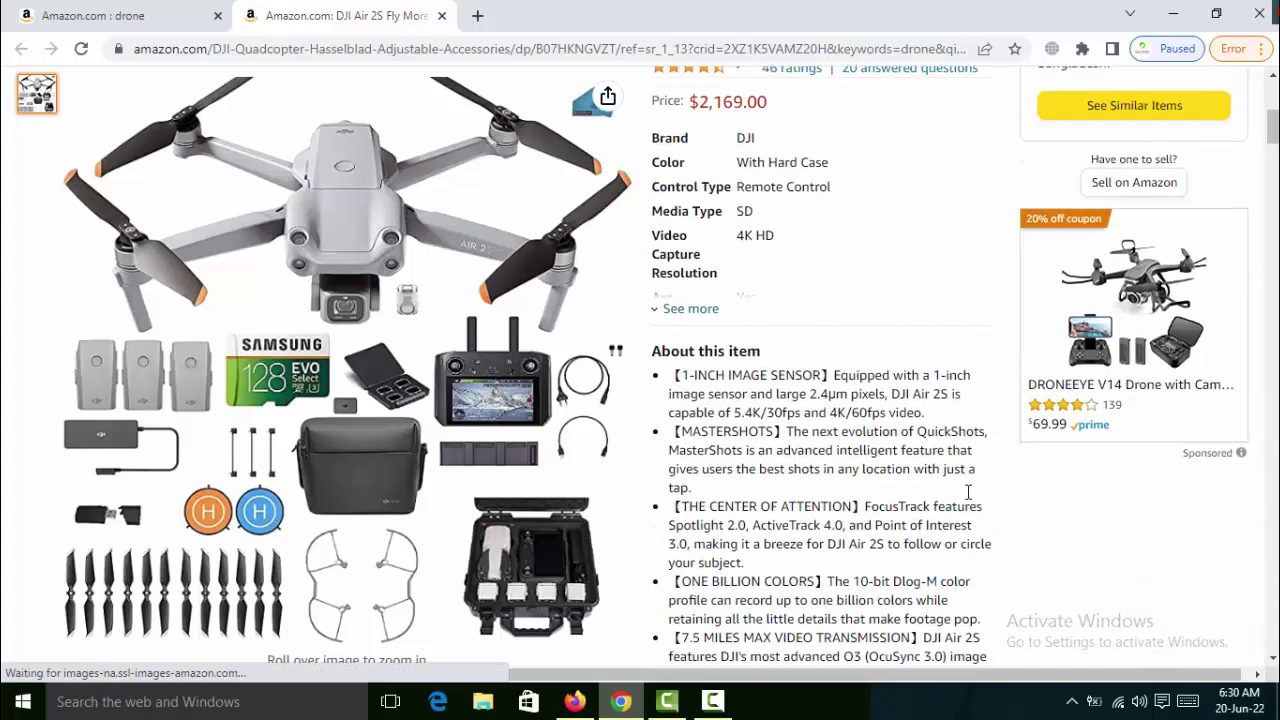
{"action": "scroll", "coordinate": [968, 492], "scroll_direction": "down", "scroll_amount": 2}
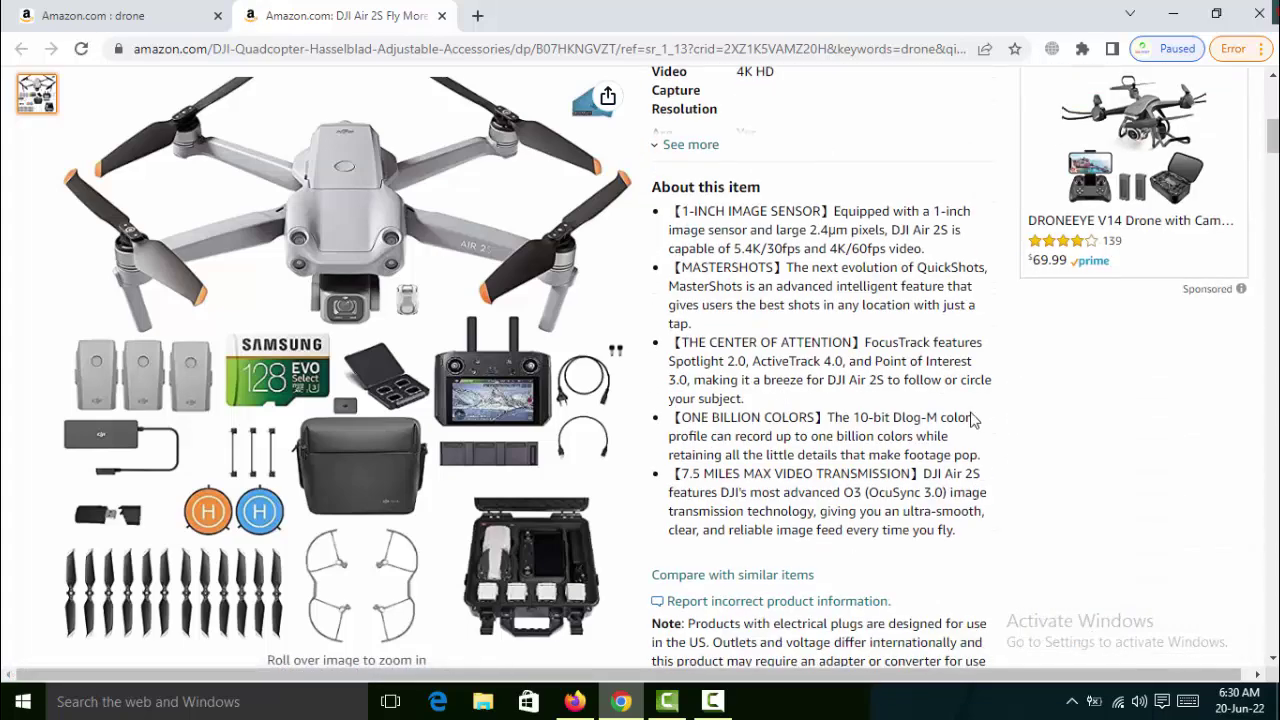
- Switch to Firefox, open sites.google.com and start a new blank site
{"action": "scroll", "coordinate": [970, 420], "scroll_direction": "up", "scroll_amount": 8}
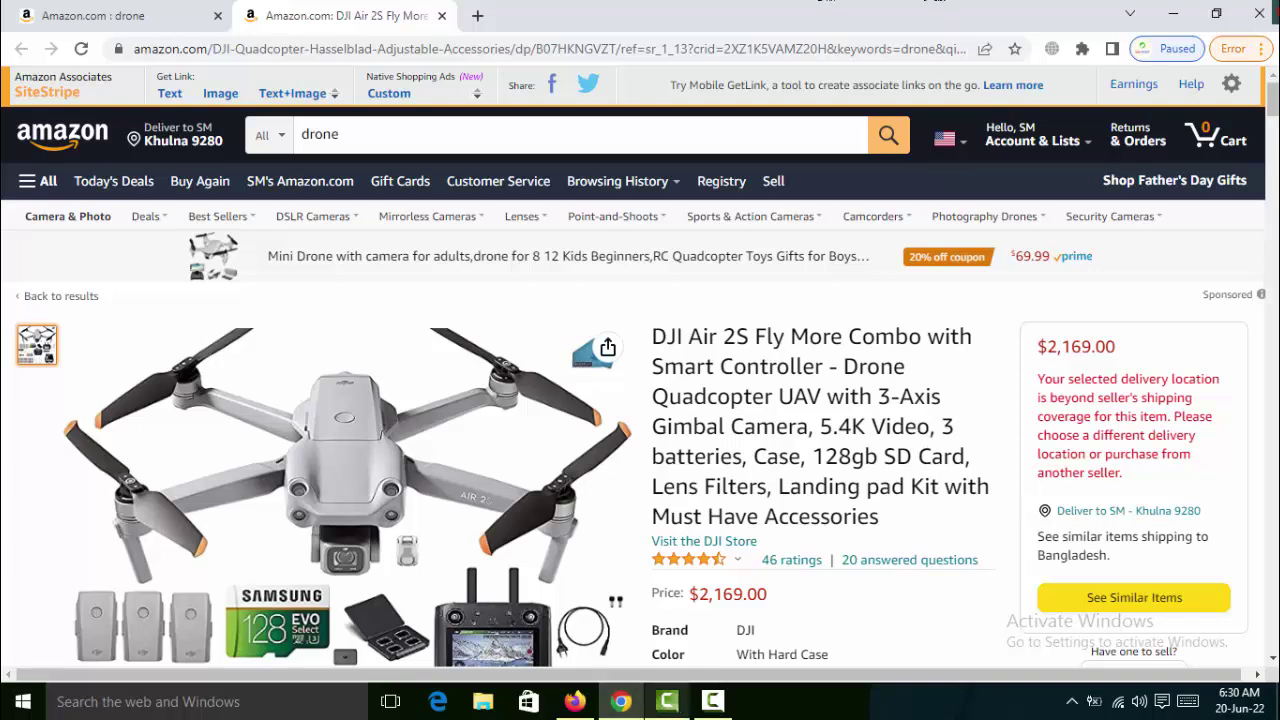
{"action": "left_click", "coordinate": [574, 701]}
{"action": "left_click", "coordinate": [663, 28]}
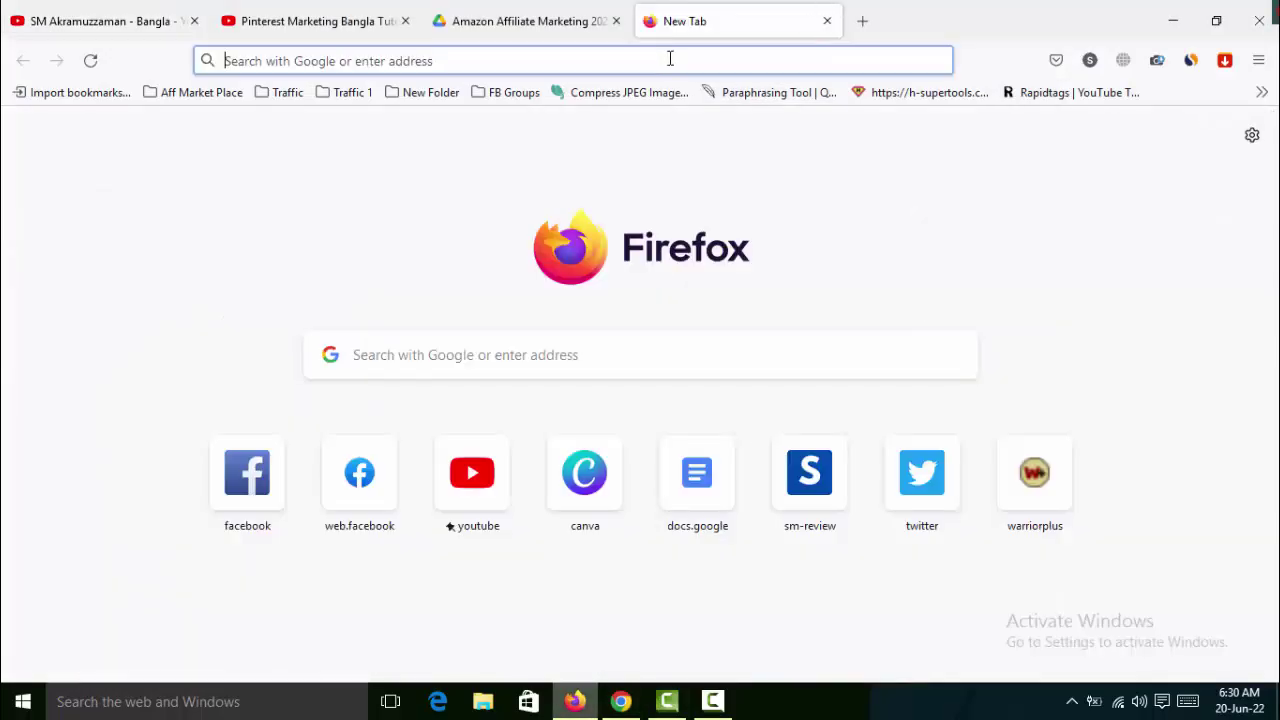
{"action": "left_click", "coordinate": [669, 58]}
{"action": "type", "text": "sites.google.com/"}
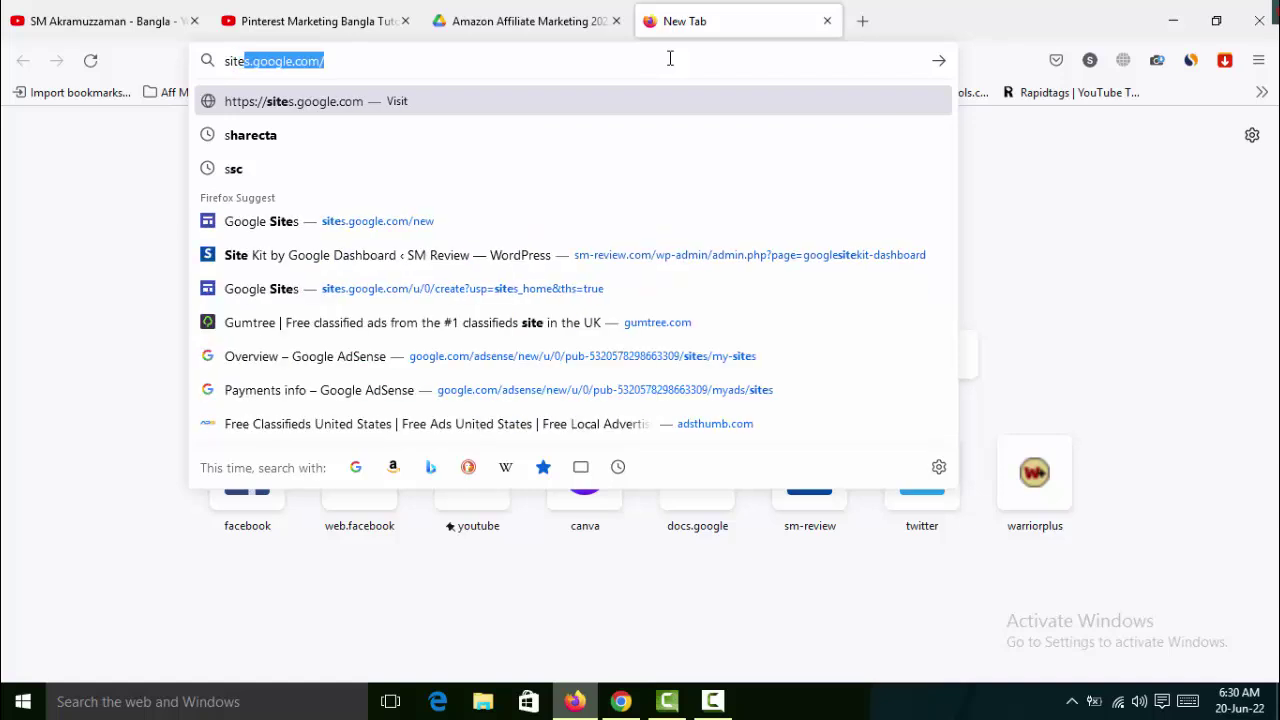
{"action": "key", "text": "Right"}
{"action": "key", "text": "Return"}
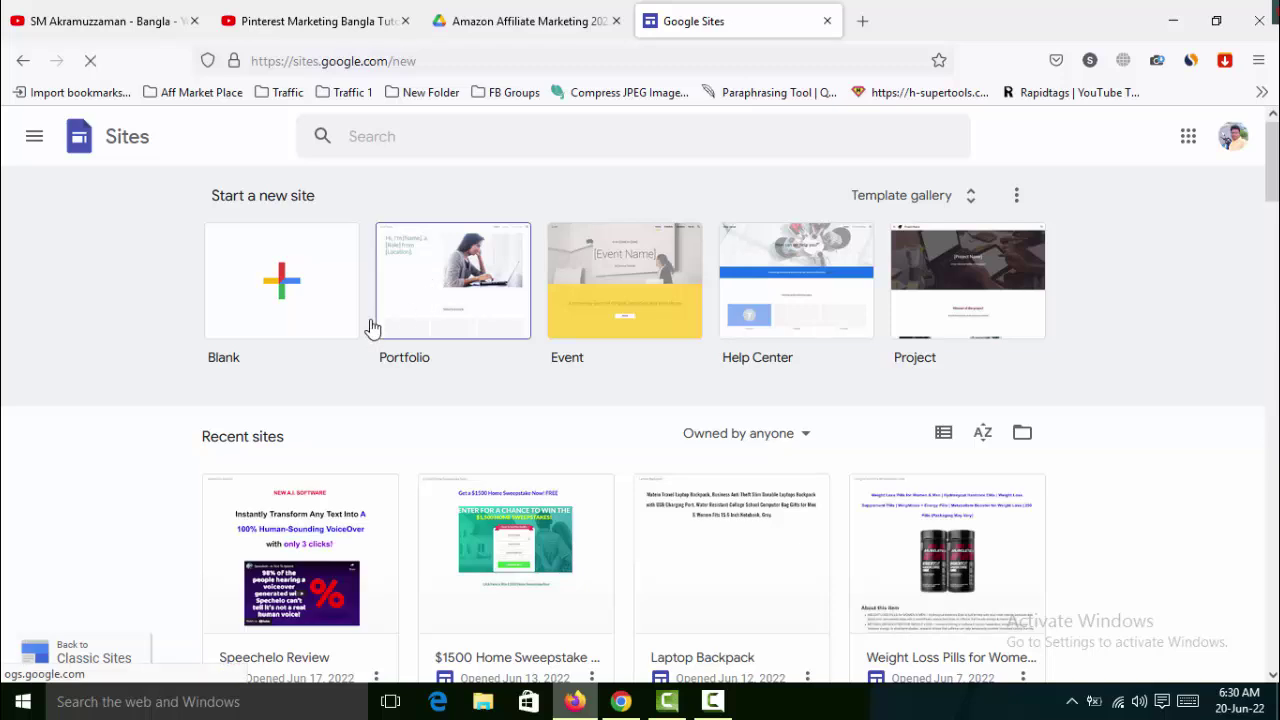
{"action": "left_click", "coordinate": [285, 290]}
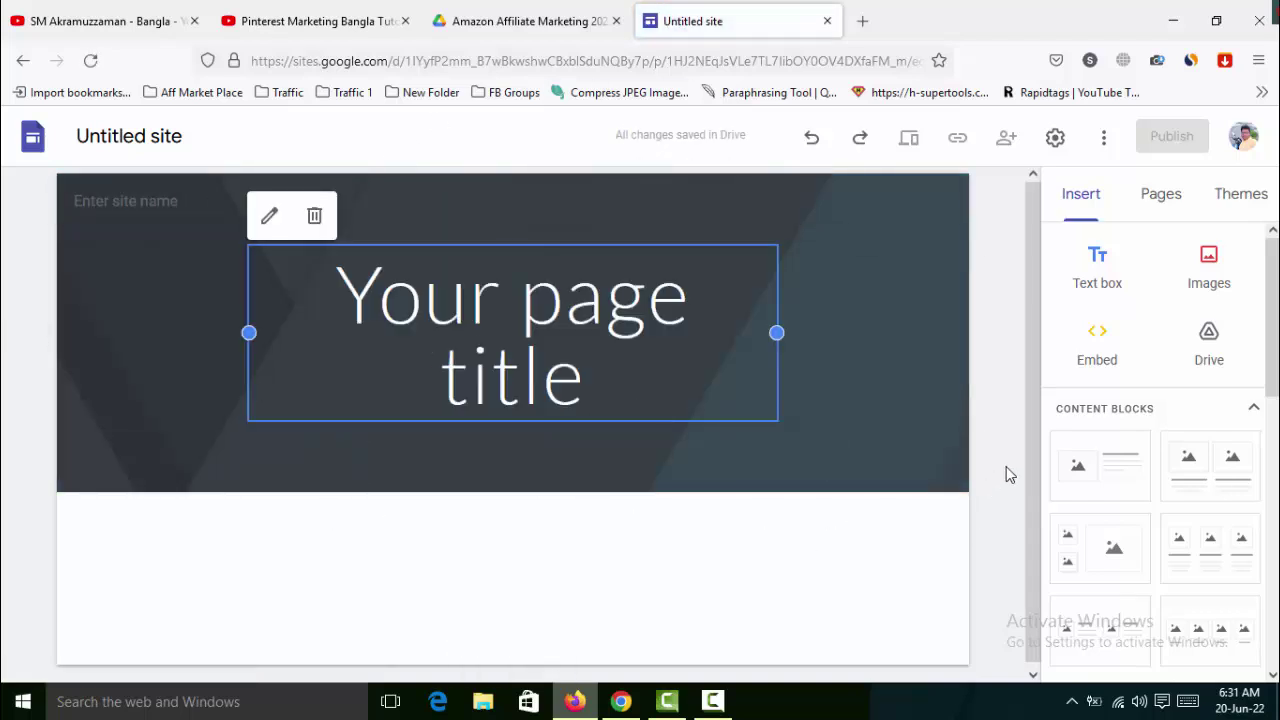
- Switch to Chrome and copy "DJI Air 2S Fly More Combo with Smart Controller" from the Amazon product title
{"action": "left_click", "coordinate": [621, 701]}
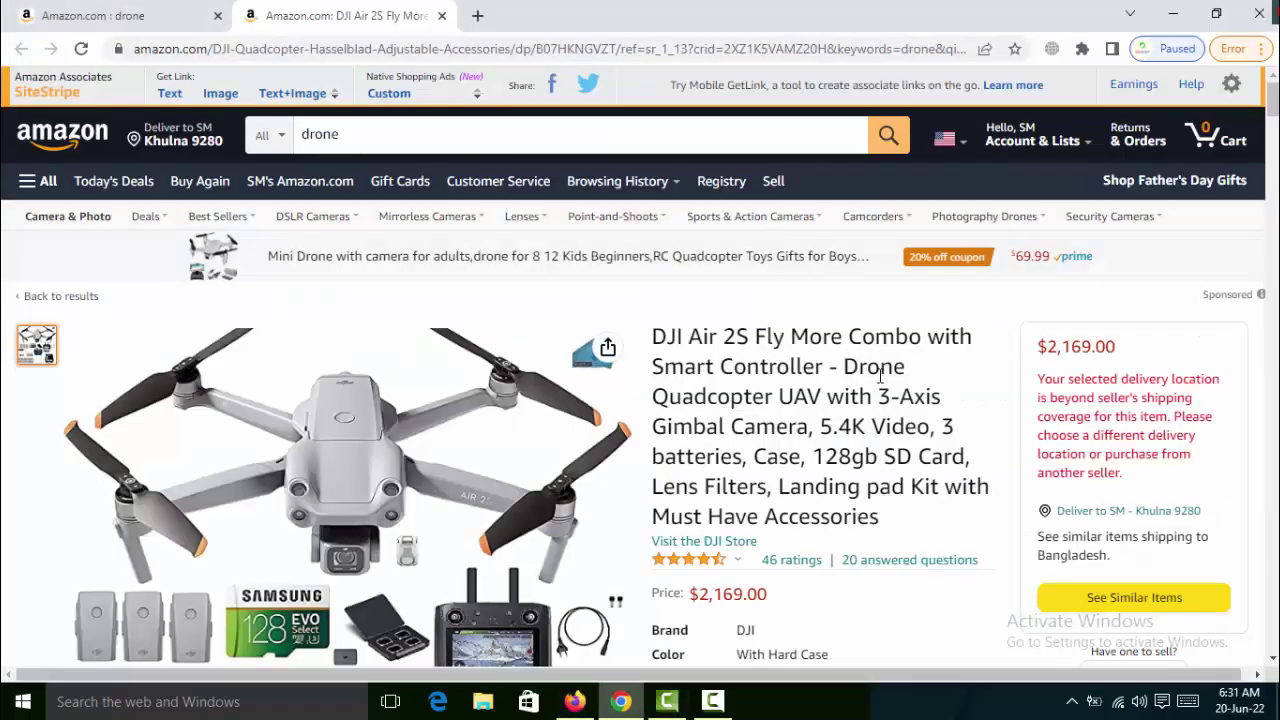
{"action": "left_click_drag", "start_coordinate": [825, 367], "coordinate": [655, 337]}
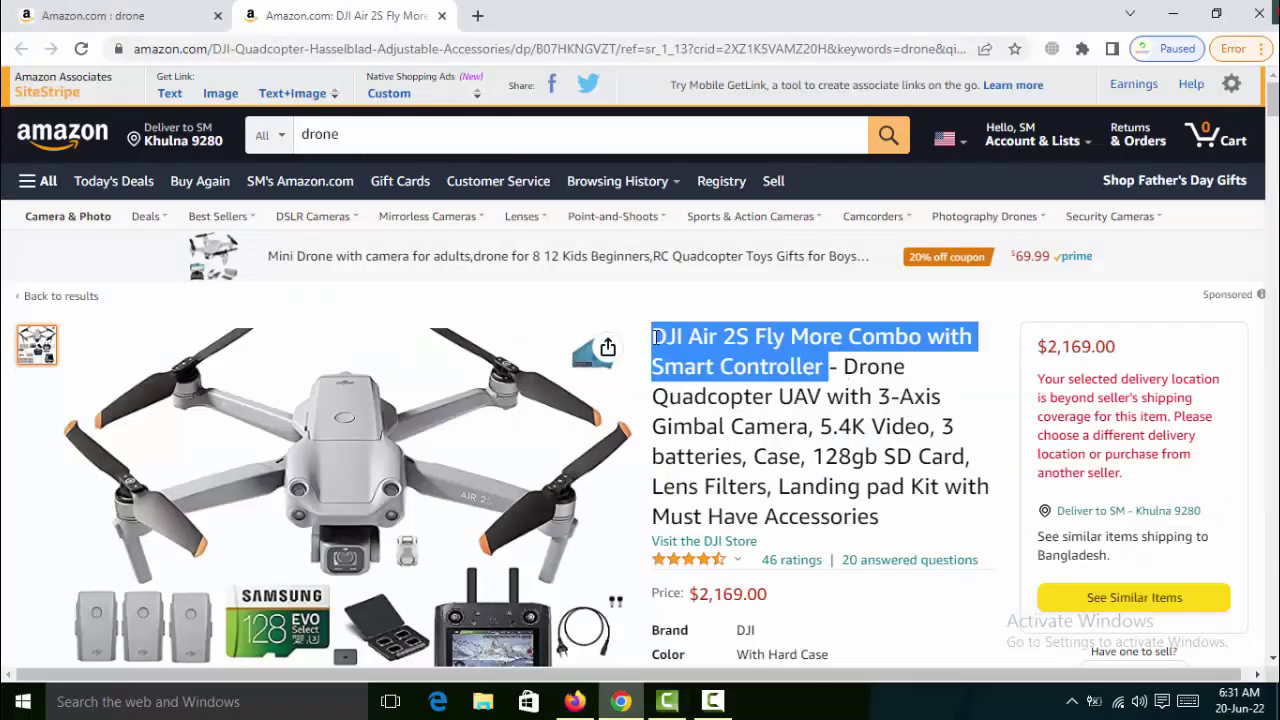
{"action": "right_click", "coordinate": [709, 355]}
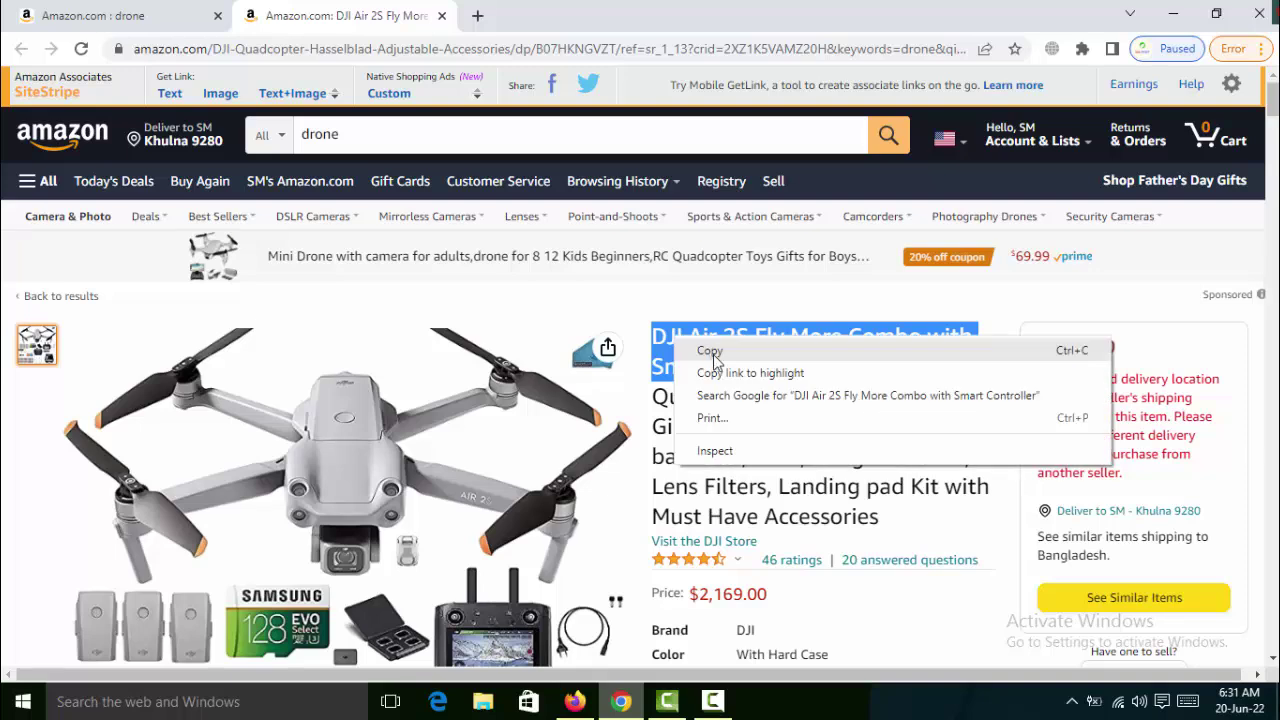
{"action": "left_click", "coordinate": [728, 352]}
- Switch to Firefox, name the site "DJI Air 2S Fly More Combo with Smart Controller" and remove the page title header
{"action": "left_click", "coordinate": [575, 701]}
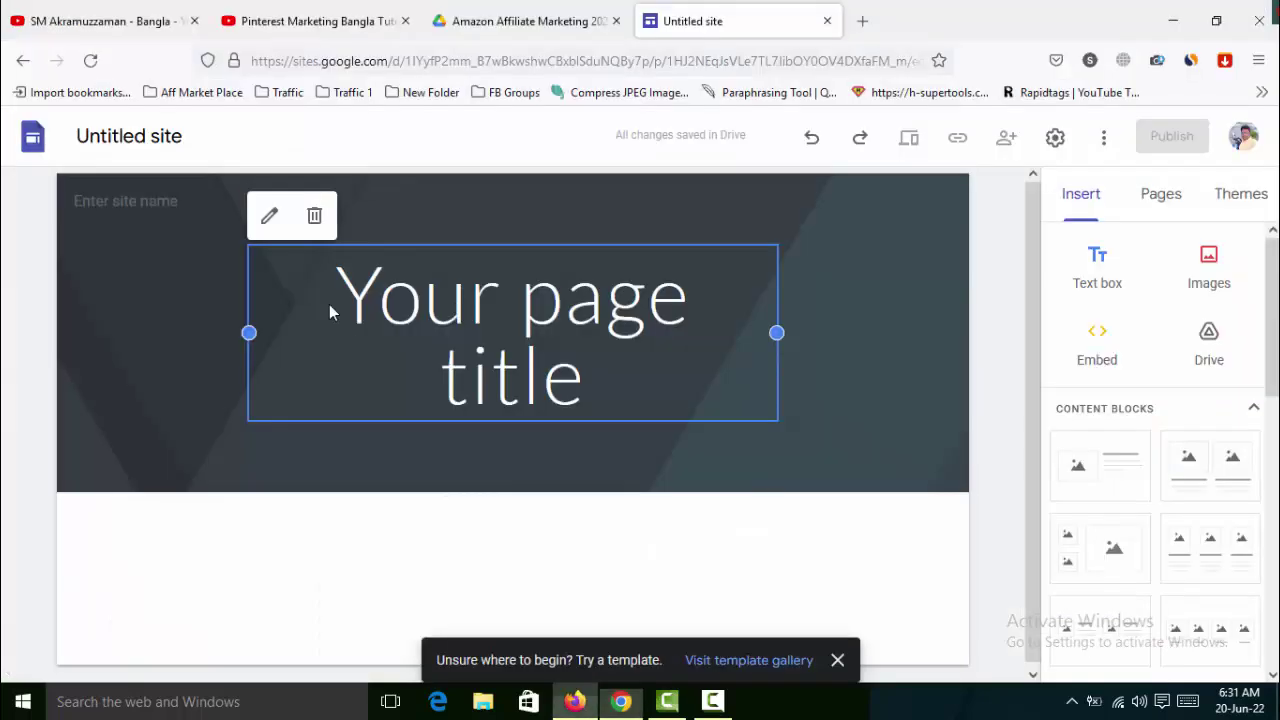
{"action": "left_click", "coordinate": [165, 140]}
{"action": "key", "text": "ctrl+v"}
{"action": "key", "text": "Return"}
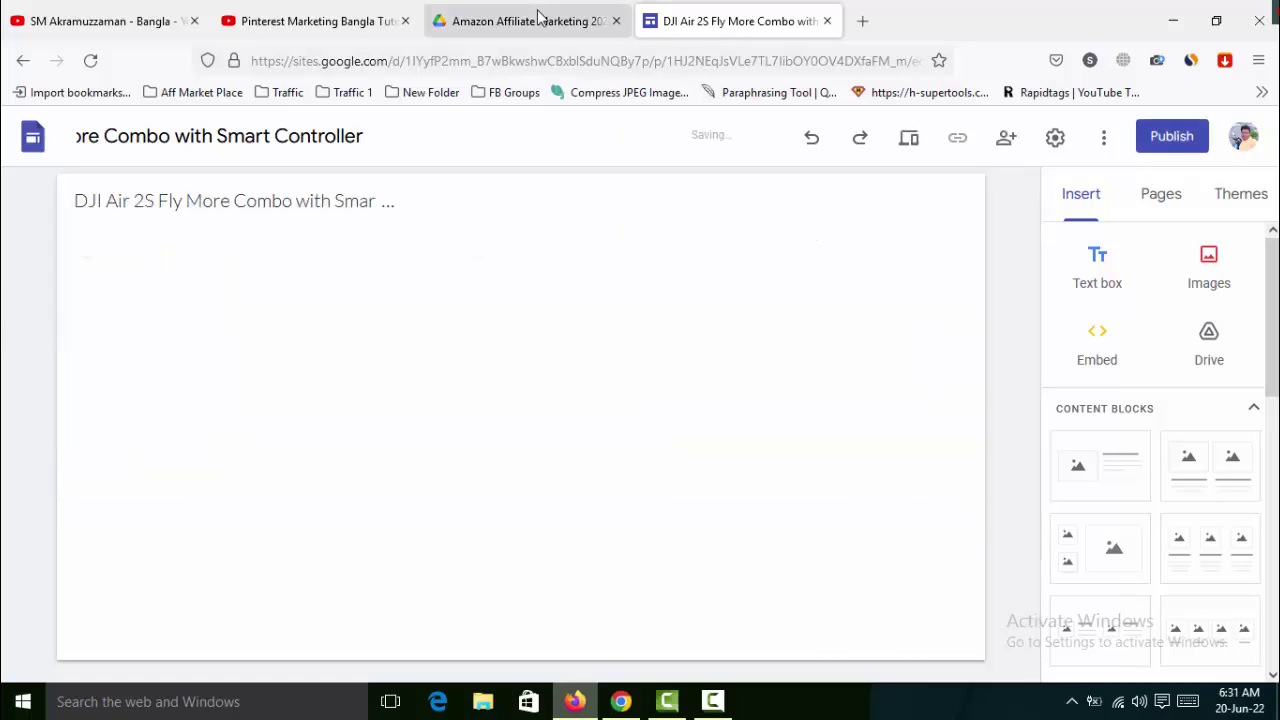
- Switch to Chrome, enlarge the drone's product image and save it as a JPEG in Downloads, then close the enlarged view
{"action": "left_click", "coordinate": [528, 20]}
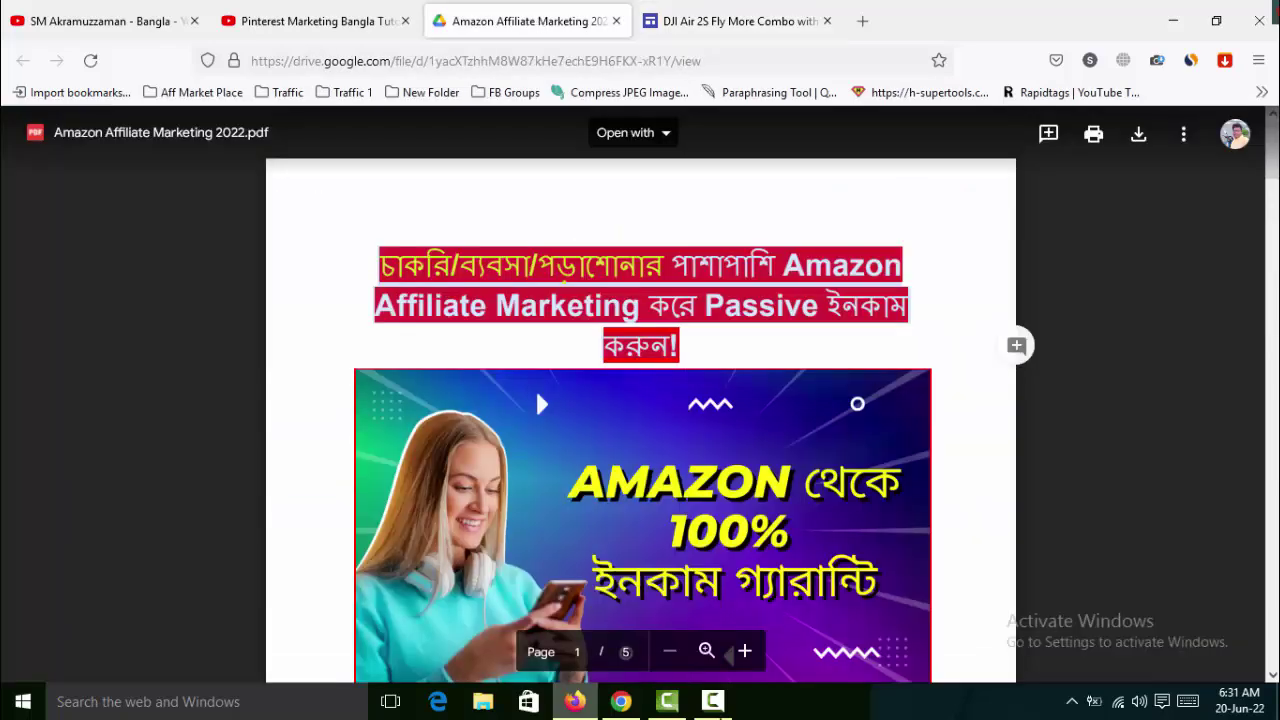
{"action": "left_click", "coordinate": [621, 701]}
{"action": "scroll", "coordinate": [437, 280], "scroll_direction": "down", "scroll_amount": 2}
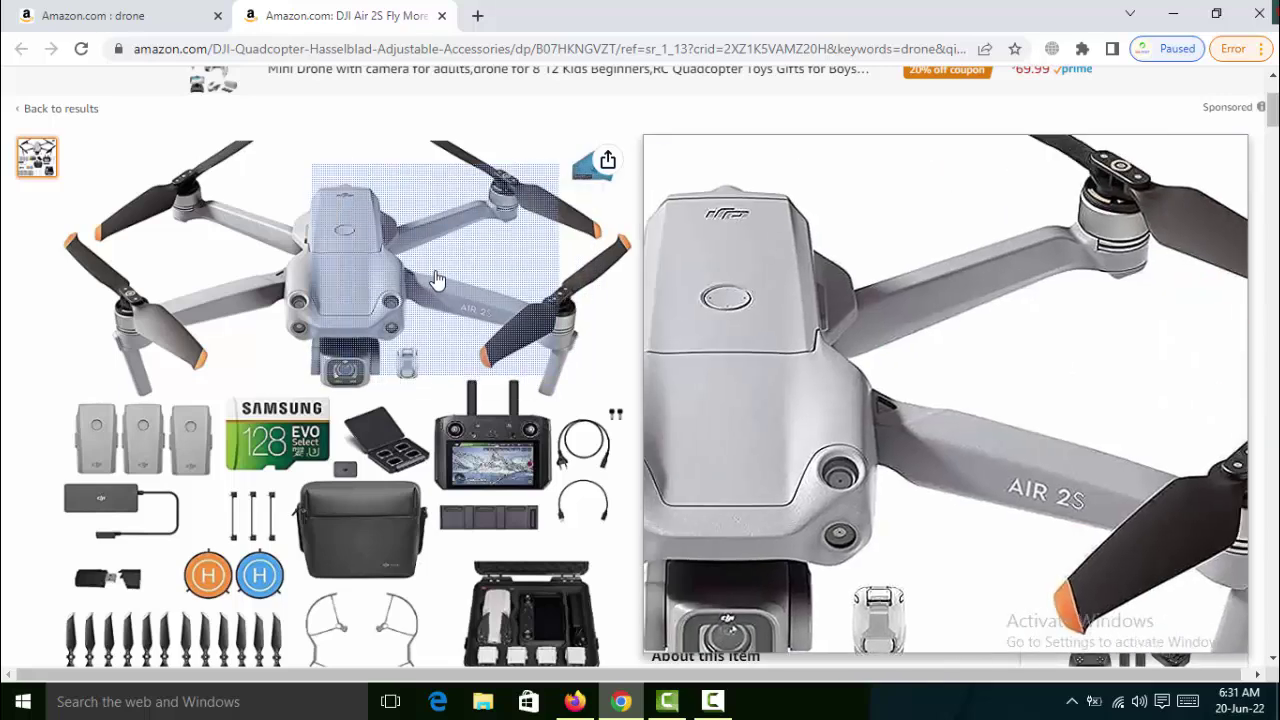
{"action": "left_click", "coordinate": [437, 280]}
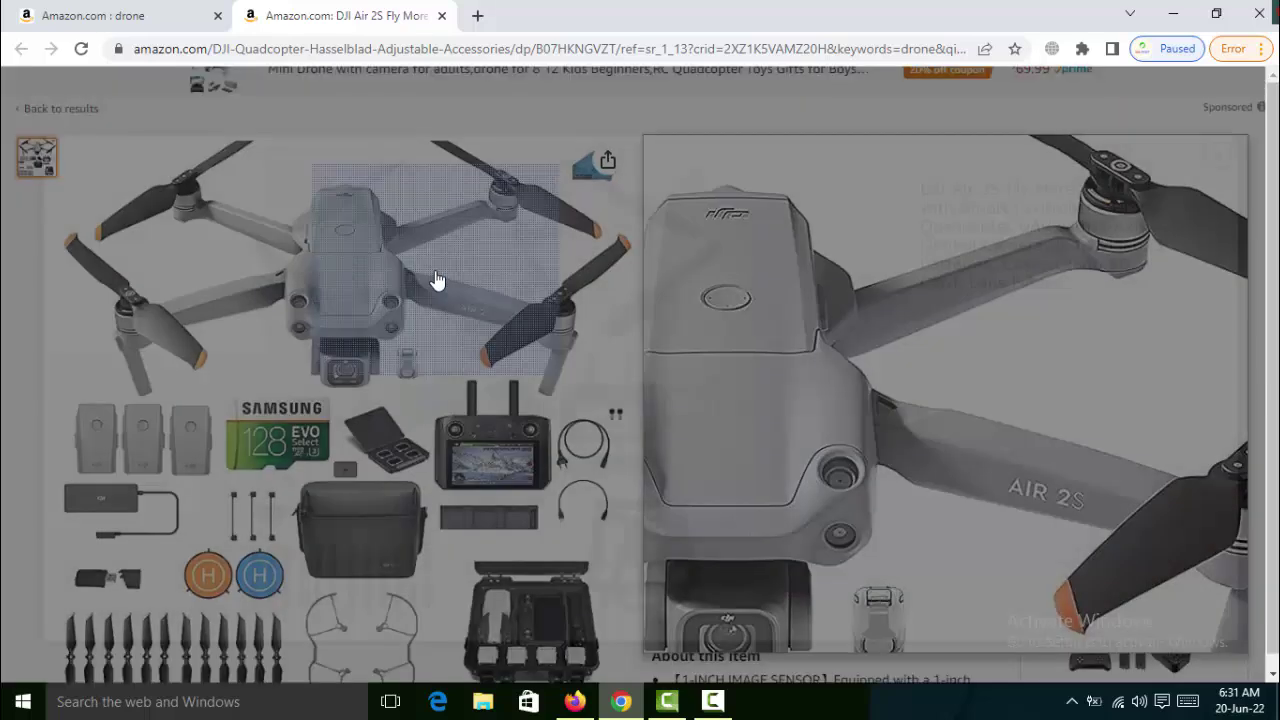
{"action": "right_click", "coordinate": [485, 247]}
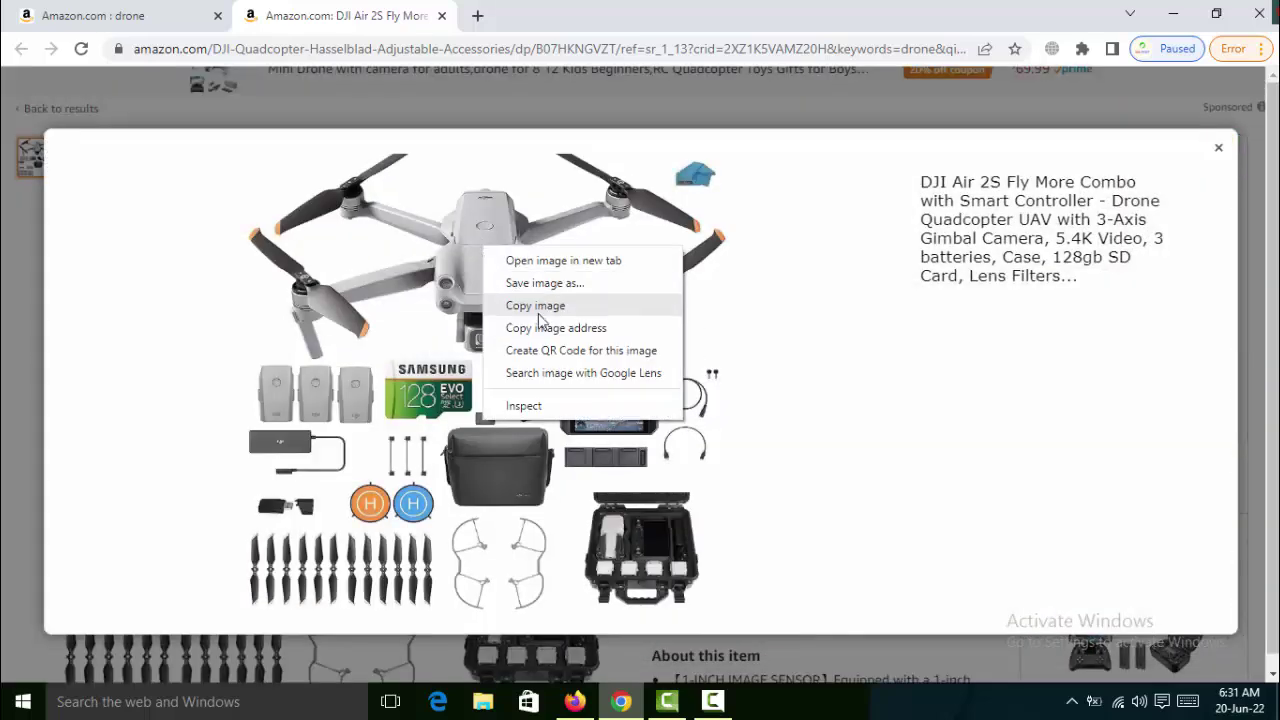
{"action": "left_click", "coordinate": [578, 281]}
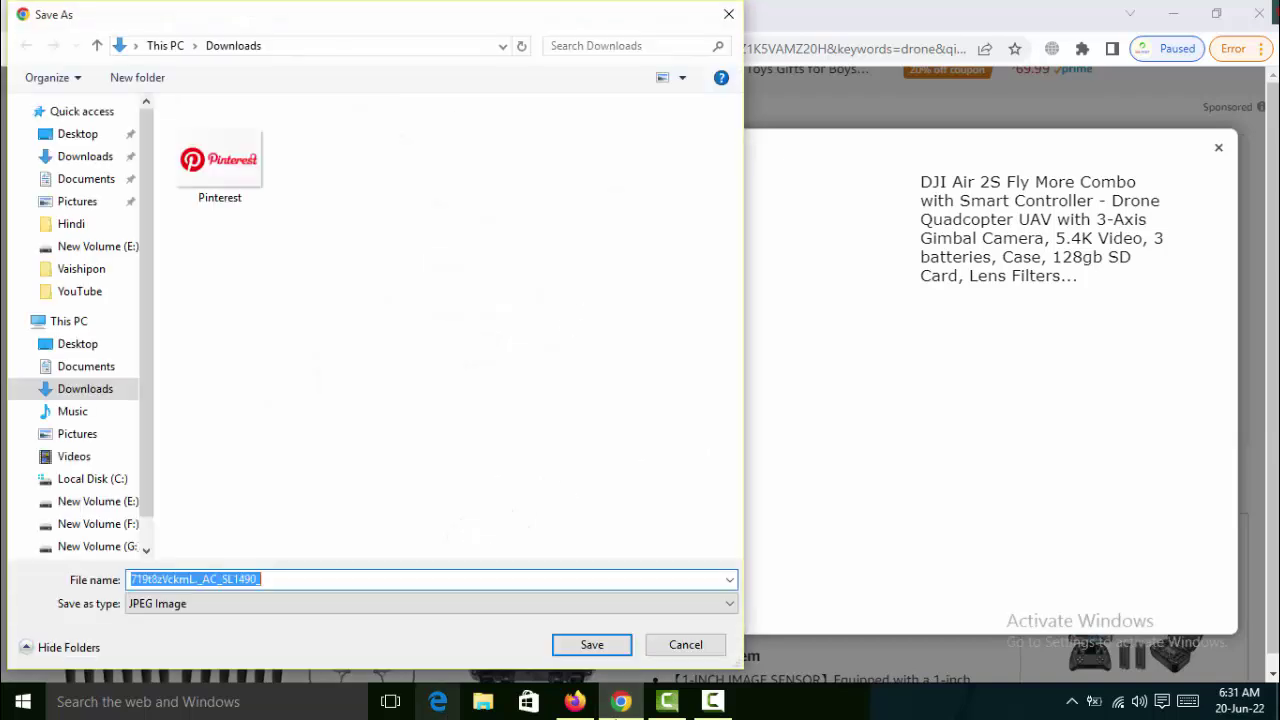
{"action": "left_click", "coordinate": [592, 645]}
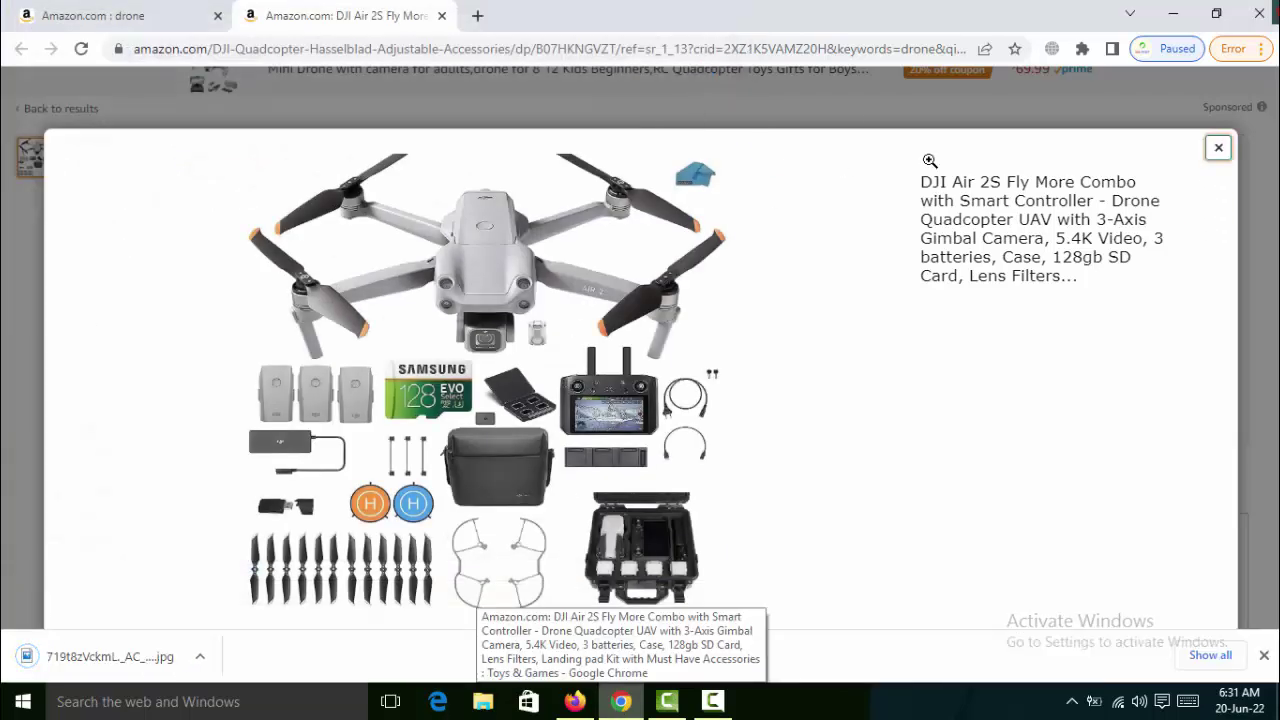
{"action": "left_click", "coordinate": [877, 118]}
- Copy the full Amazon product title, from "DJI Air 2S" to "Must Have Accessories", into a new text box on the site in Firefox
{"action": "left_click_drag", "start_coordinate": [879, 332], "coordinate": [660, 148]}
{"action": "right_click", "coordinate": [660, 148]}
{"action": "left_click", "coordinate": [692, 163]}
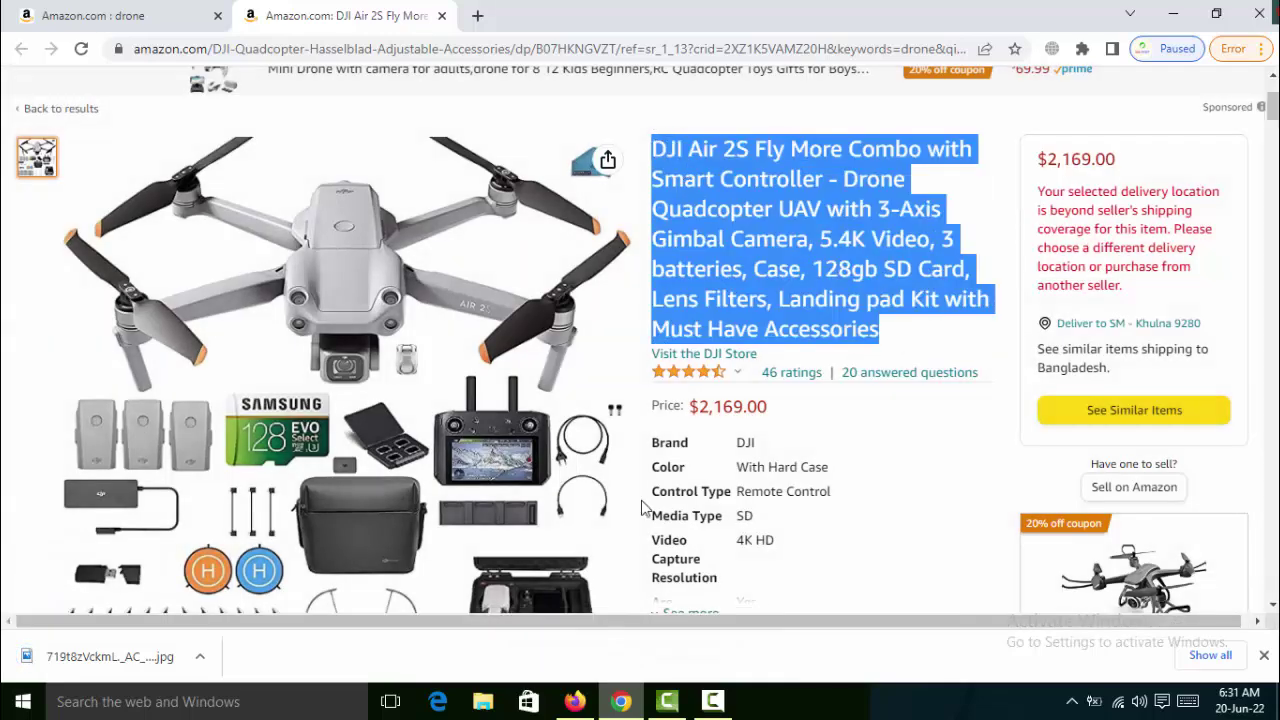
{"action": "key", "text": "alt+Tab"}
{"action": "key", "text": "ctrl+Tab"}
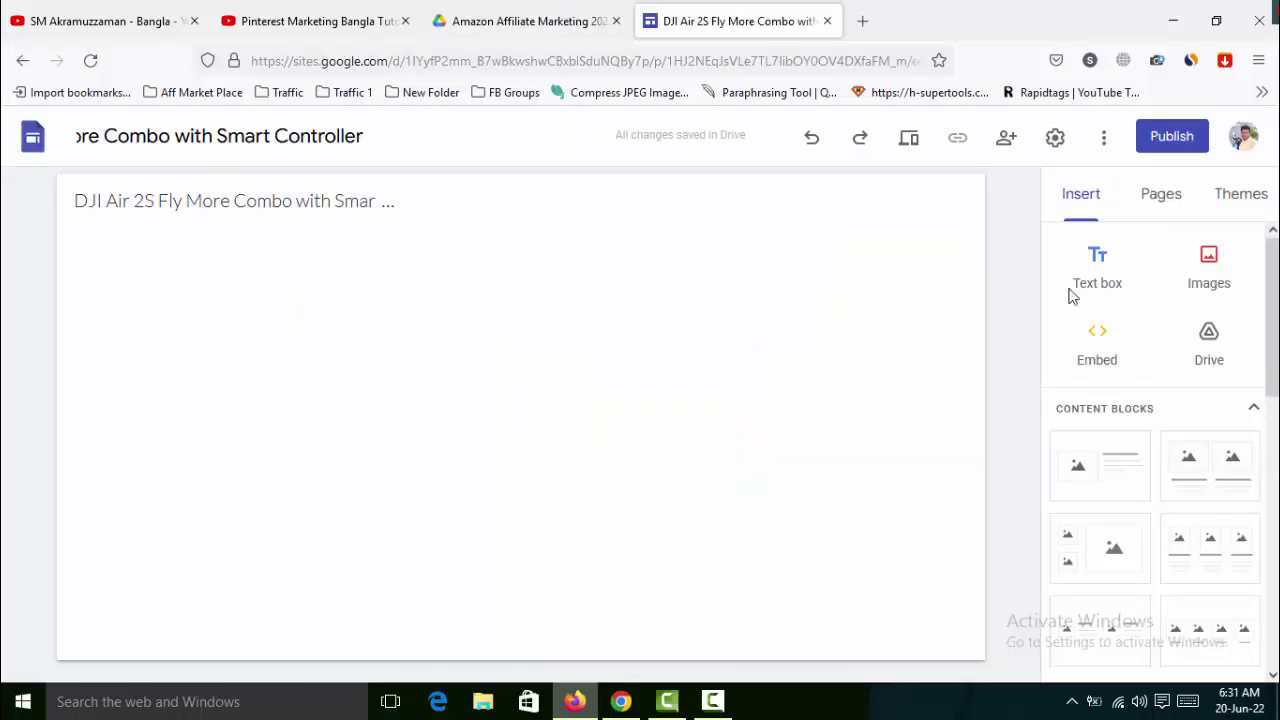
{"action": "left_click", "coordinate": [1100, 262]}
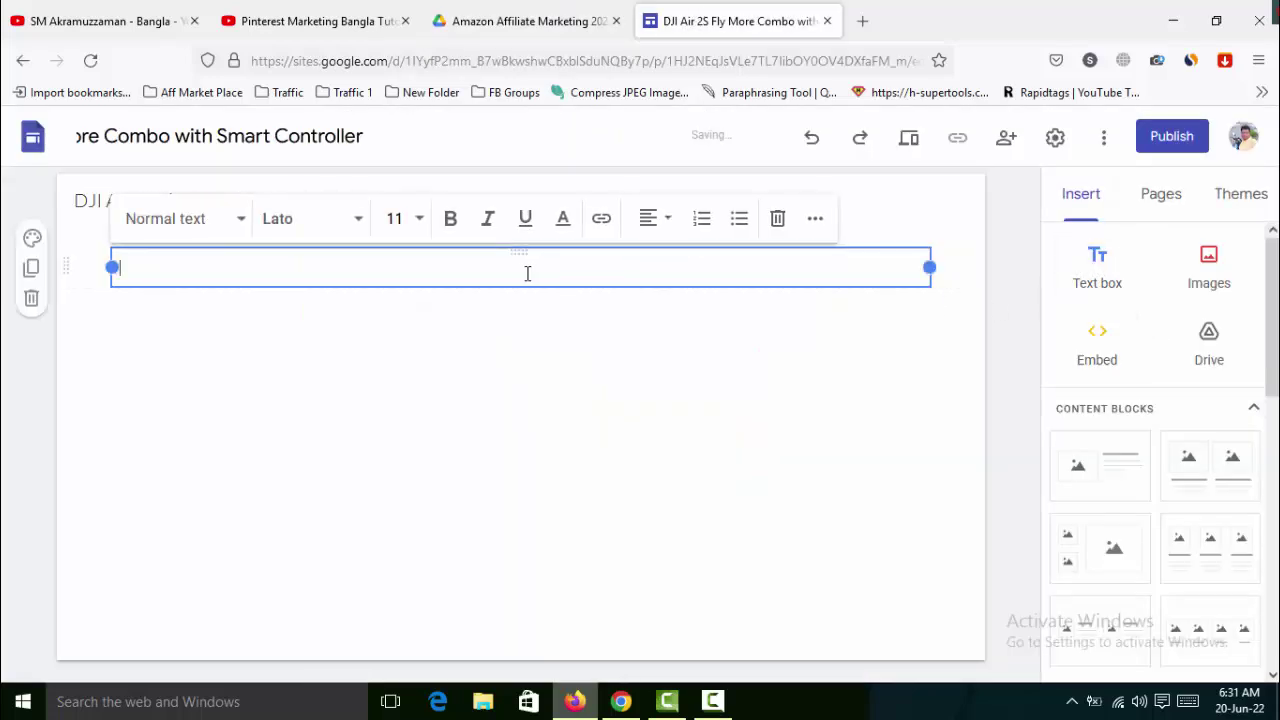
{"action": "key", "text": "ctrl+v"}
{"action": "left_click", "coordinate": [536, 482]}
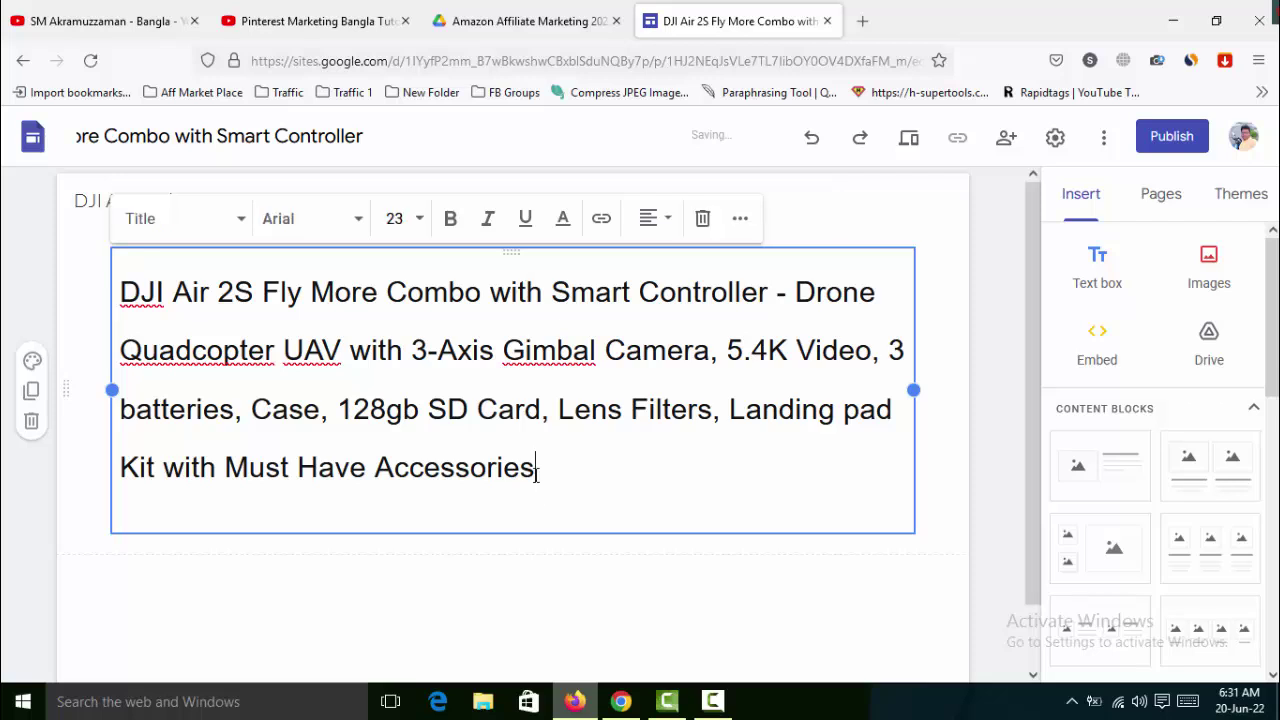
- Center the product title in the text box and make the whole title bold
{"action": "left_click", "coordinate": [650, 219]}
{"action": "left_click", "coordinate": [661, 259]}
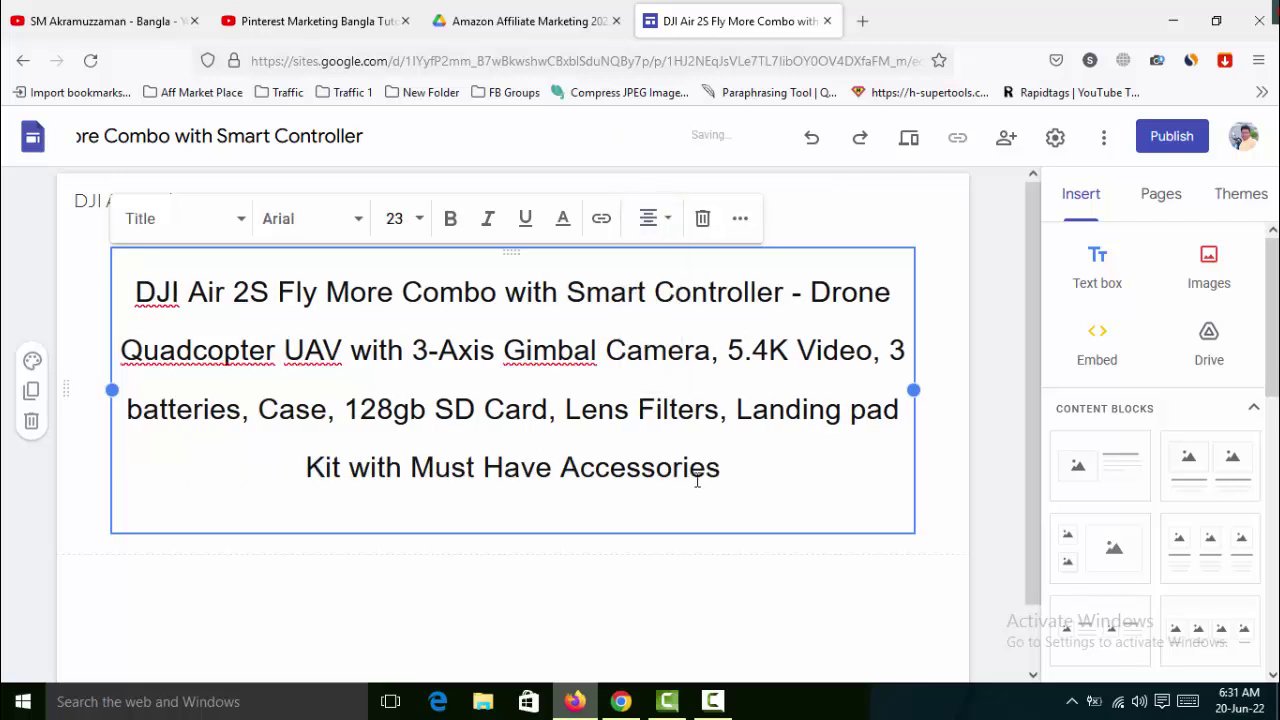
{"action": "left_click_drag", "start_coordinate": [722, 470], "coordinate": [186, 285]}
{"action": "left_click", "coordinate": [450, 220]}
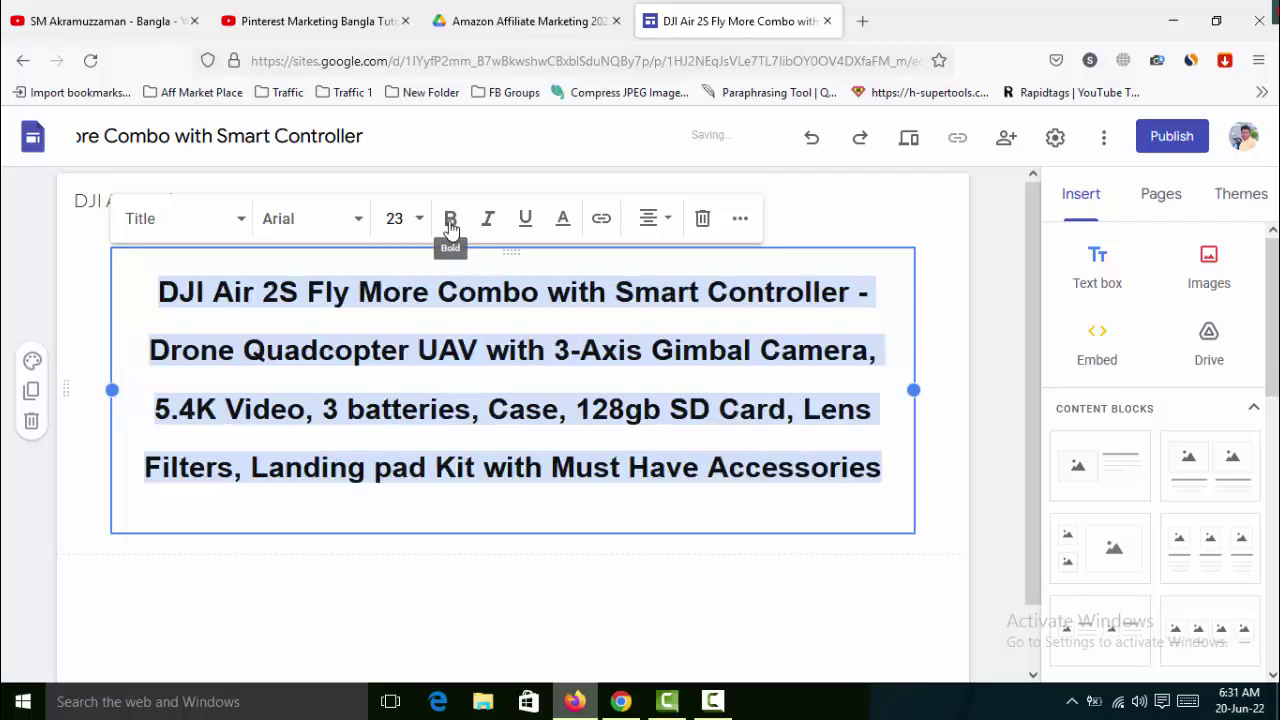
{"action": "left_click", "coordinate": [450, 220]}
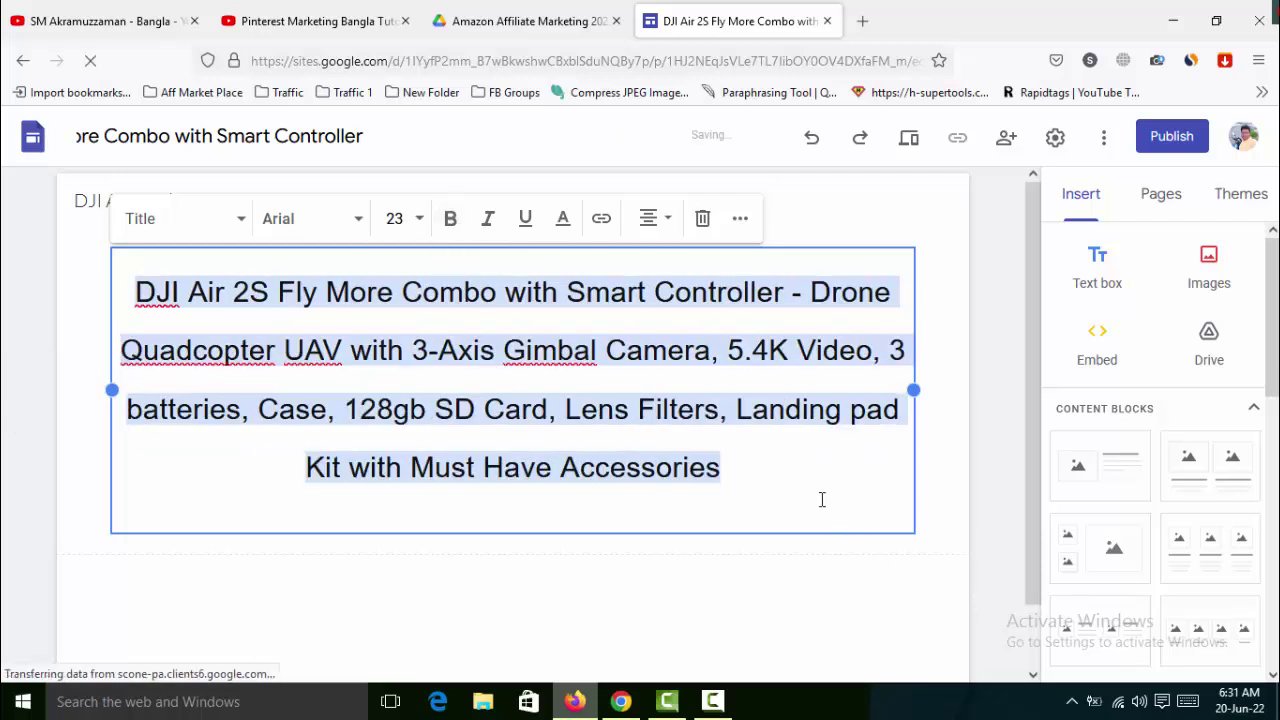
{"action": "key", "text": "ctrl+b"}
{"action": "left_click", "coordinate": [943, 477]}
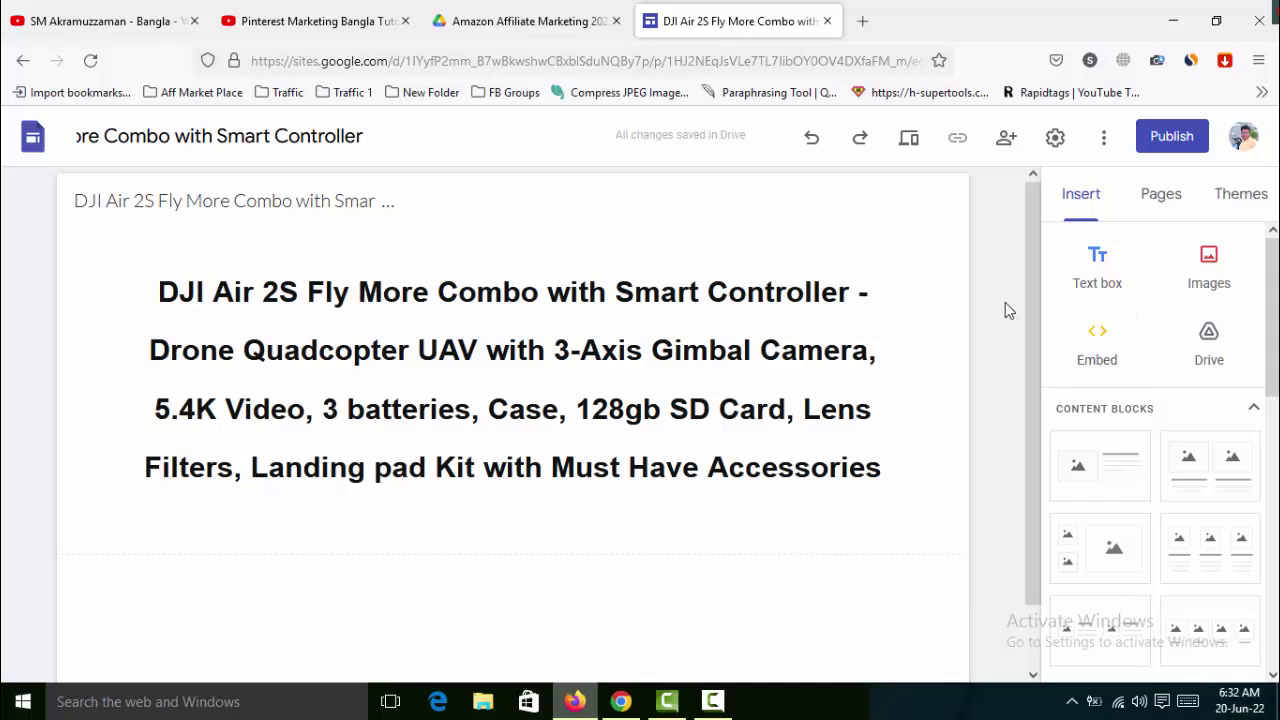
- Upload the drone image 719t8zVckmL._AC_SL1490_ from the Downloads folder to the page
{"action": "left_click", "coordinate": [1209, 290]}
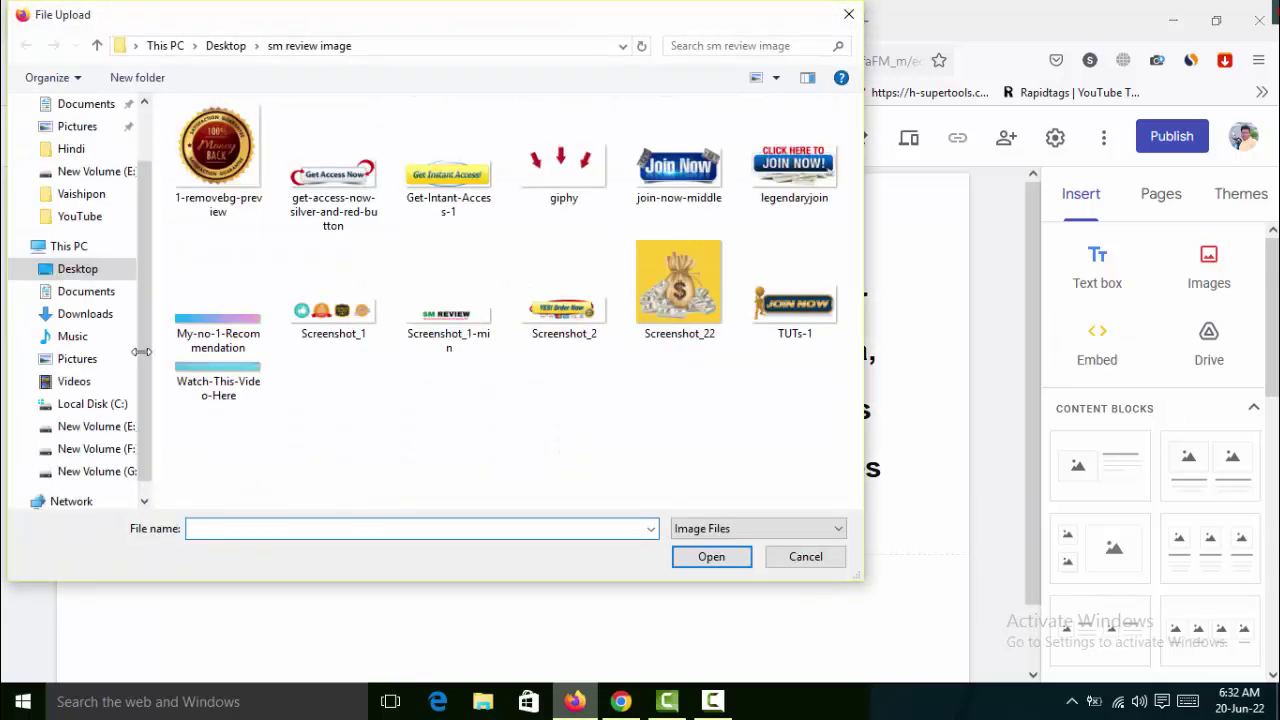
{"action": "left_click", "coordinate": [85, 313]}
{"action": "left_click", "coordinate": [355, 148]}
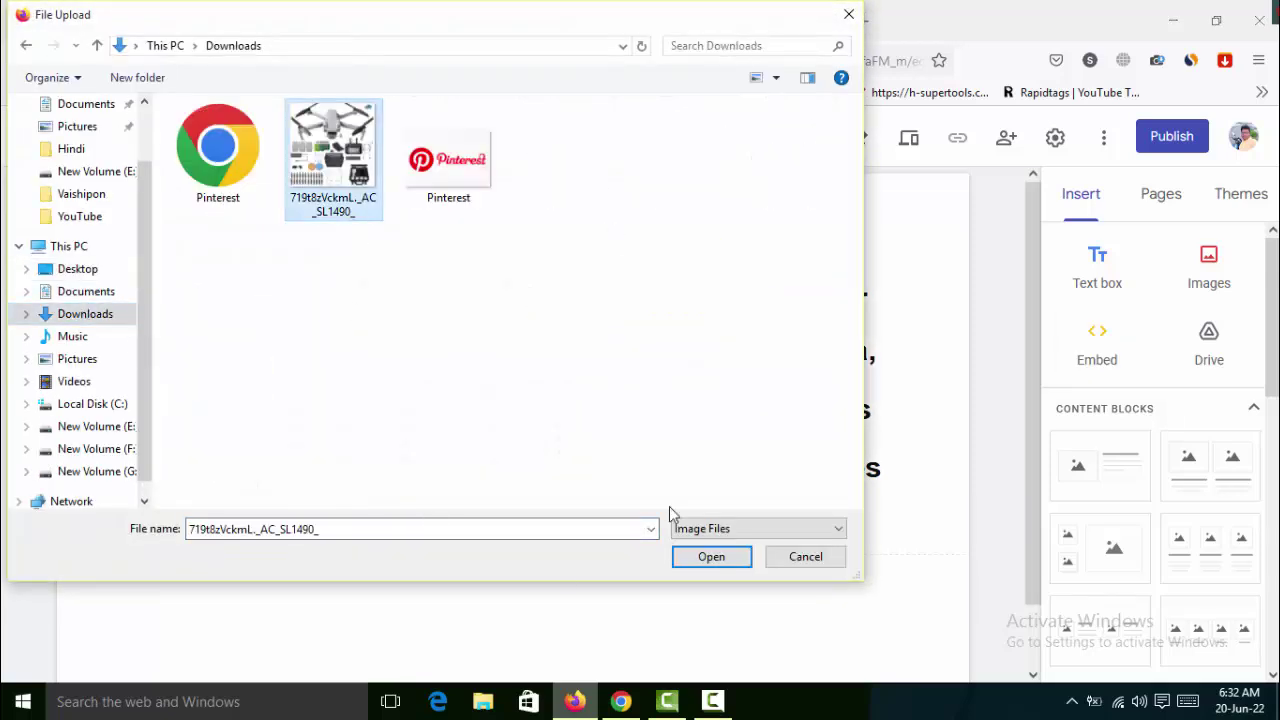
{"action": "left_click", "coordinate": [740, 561]}
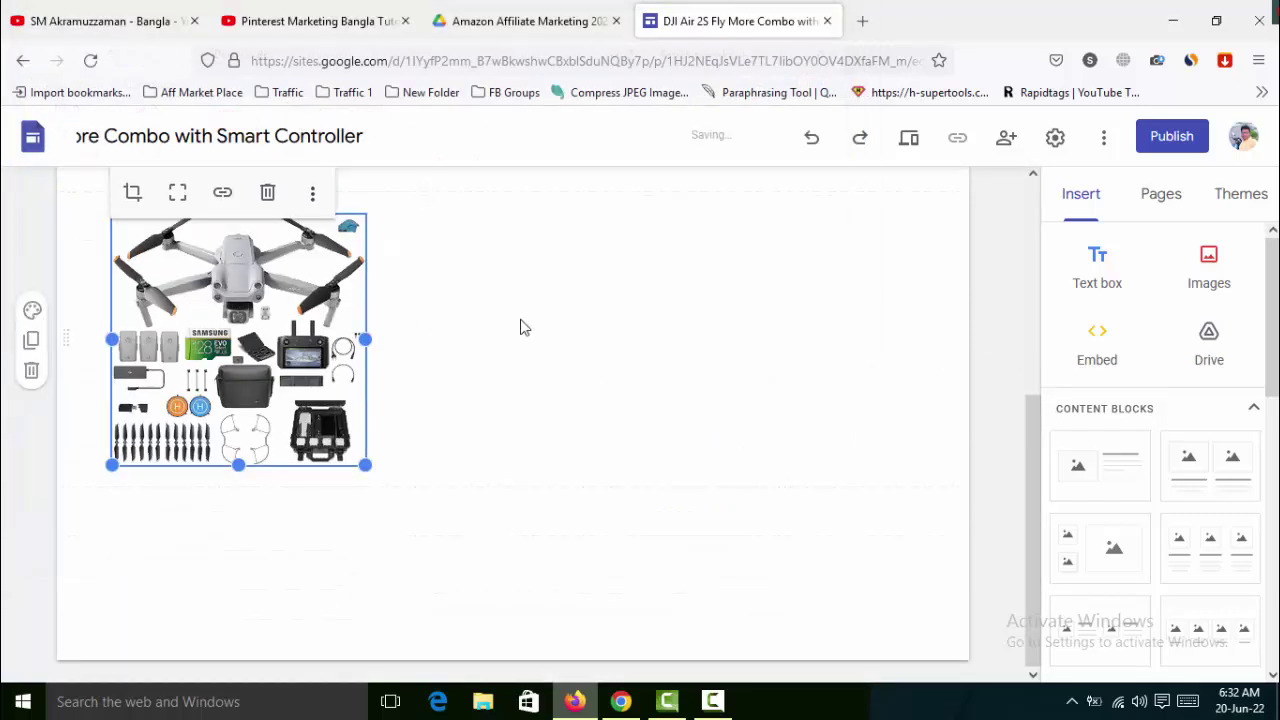
- Move and enlarge the drone image so that it sits centered below the product title
{"action": "left_click_drag", "start_coordinate": [340, 300], "coordinate": [507, 420]}
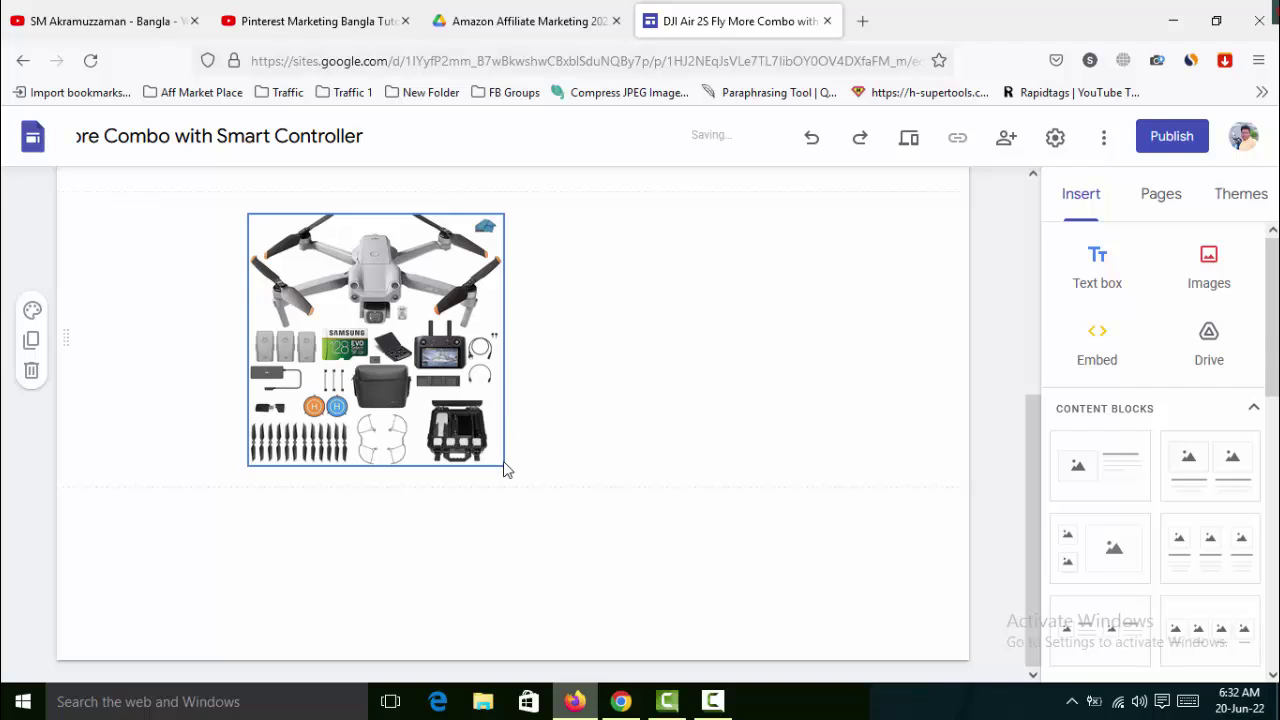
{"action": "left_click", "coordinate": [500, 459]}
{"action": "left_click_drag", "start_coordinate": [503, 468], "coordinate": [706, 655]}
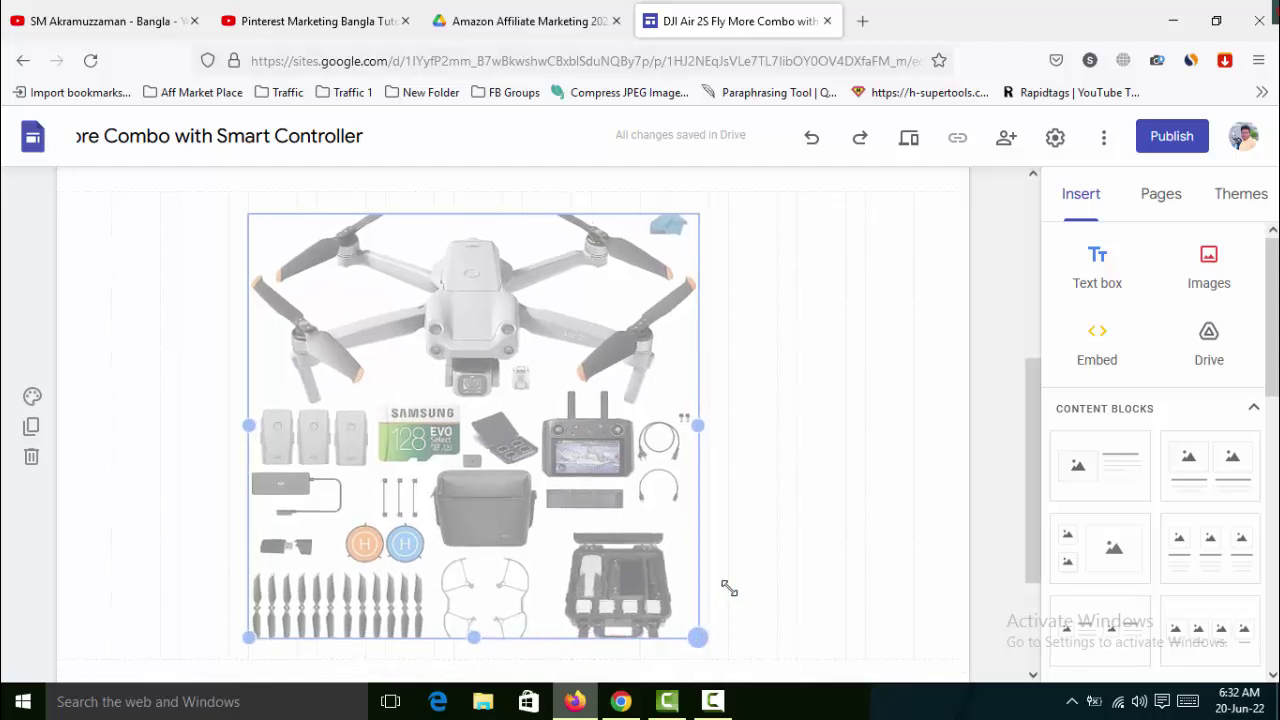
{"action": "scroll", "coordinate": [752, 516], "scroll_direction": "up", "scroll_amount": 2}
{"action": "scroll", "coordinate": [752, 516], "scroll_direction": "down", "scroll_amount": 2}
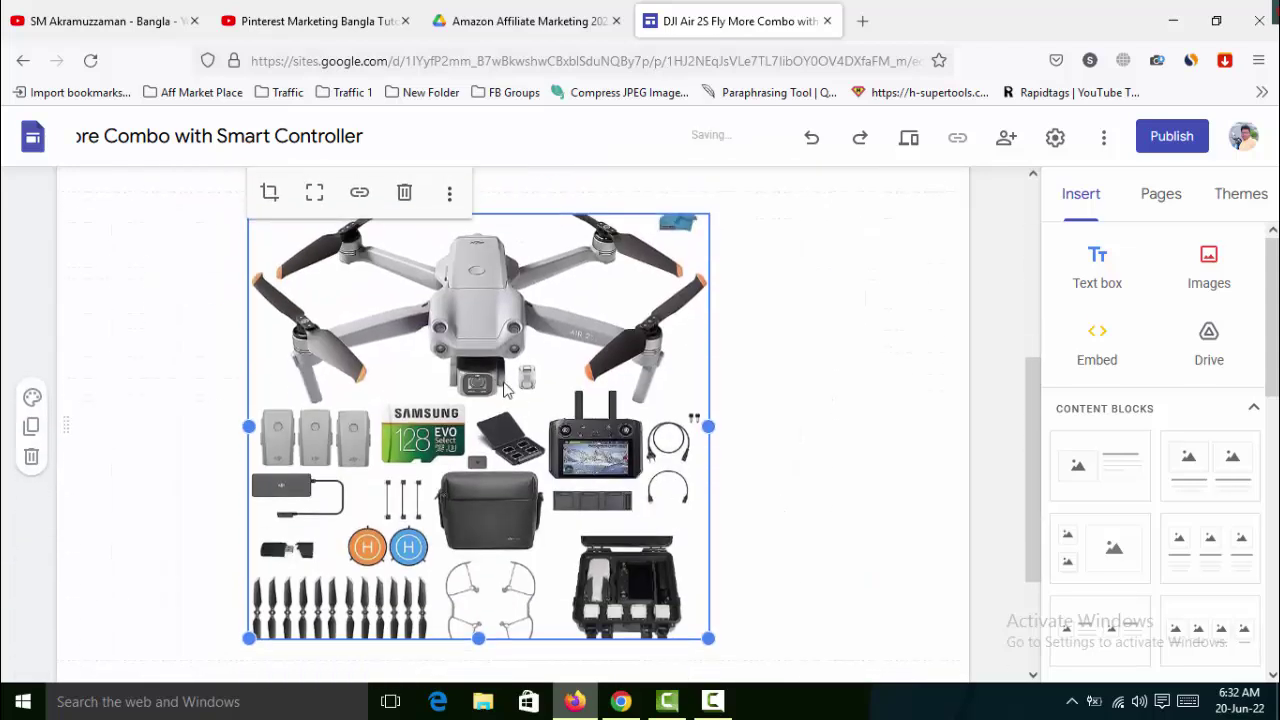
{"action": "left_click_drag", "start_coordinate": [690, 420], "coordinate": [502, 381]}
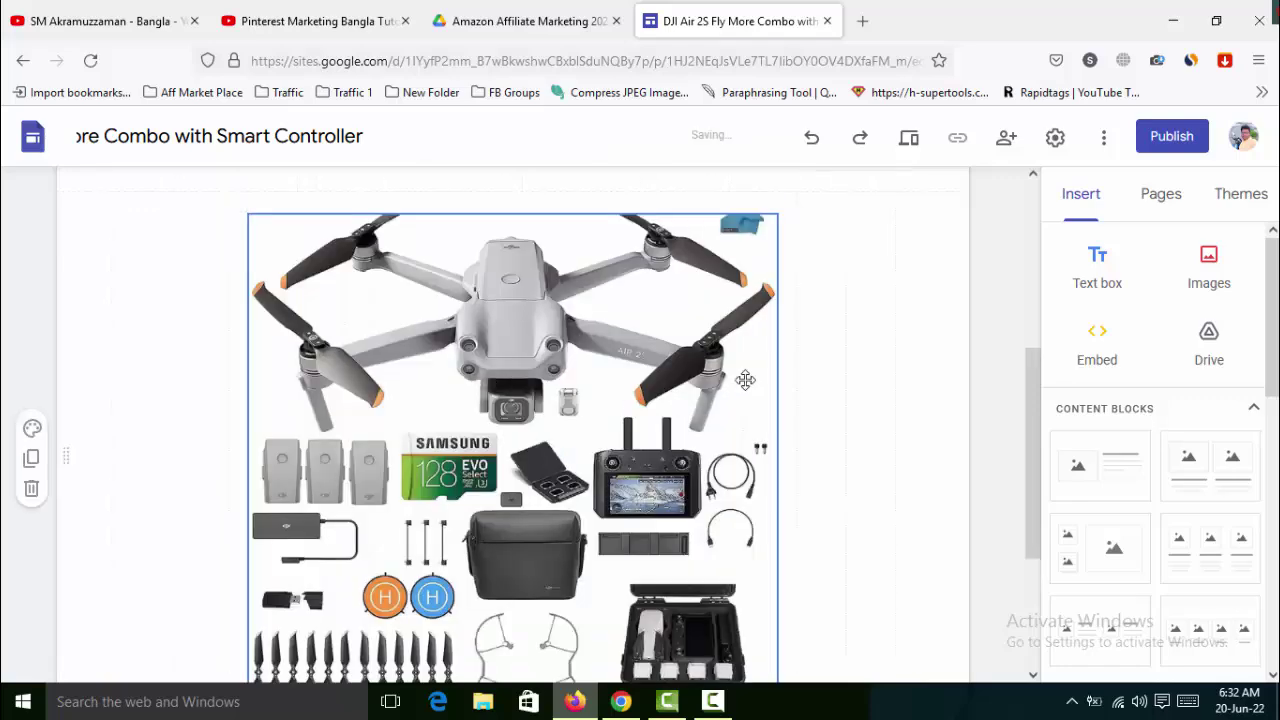
{"action": "scroll", "coordinate": [880, 406], "scroll_direction": "down", "scroll_amount": 3}
{"action": "scroll", "coordinate": [897, 491], "scroll_direction": "up", "scroll_amount": 5}
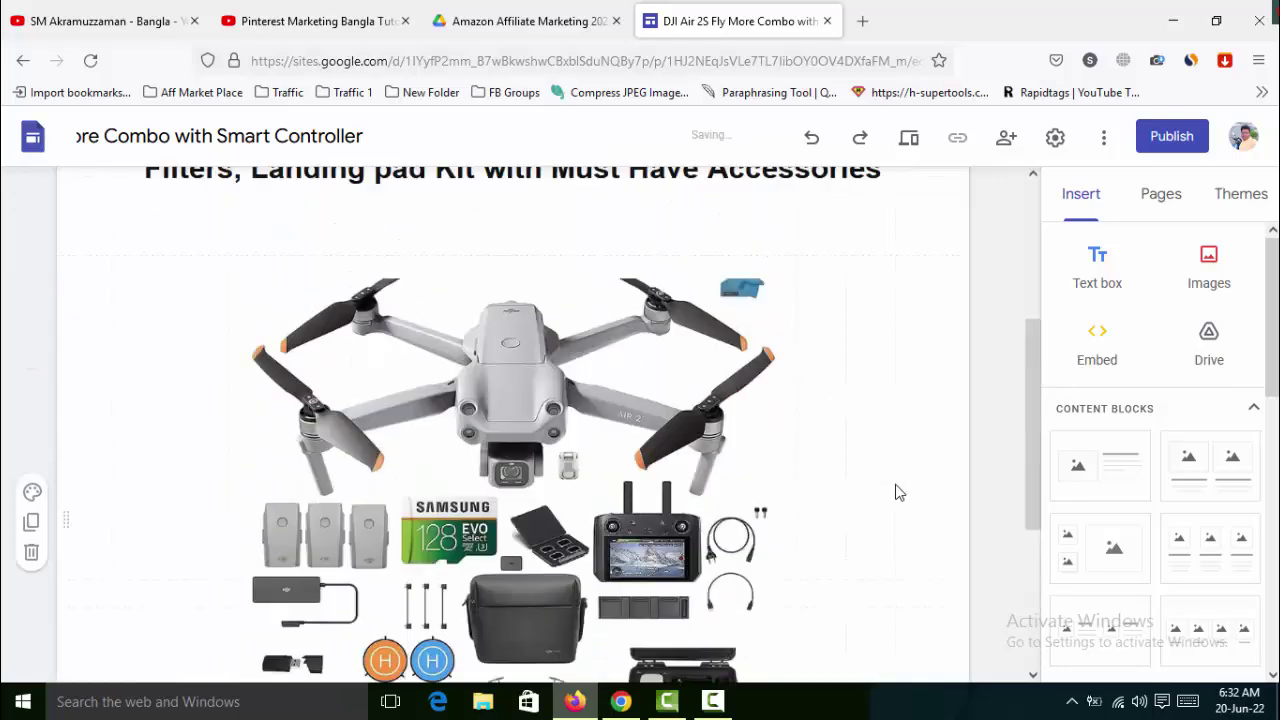
{"action": "scroll", "coordinate": [899, 490], "scroll_direction": "down", "scroll_amount": 4}
{"action": "scroll", "coordinate": [899, 490], "scroll_direction": "down", "scroll_amount": 2}
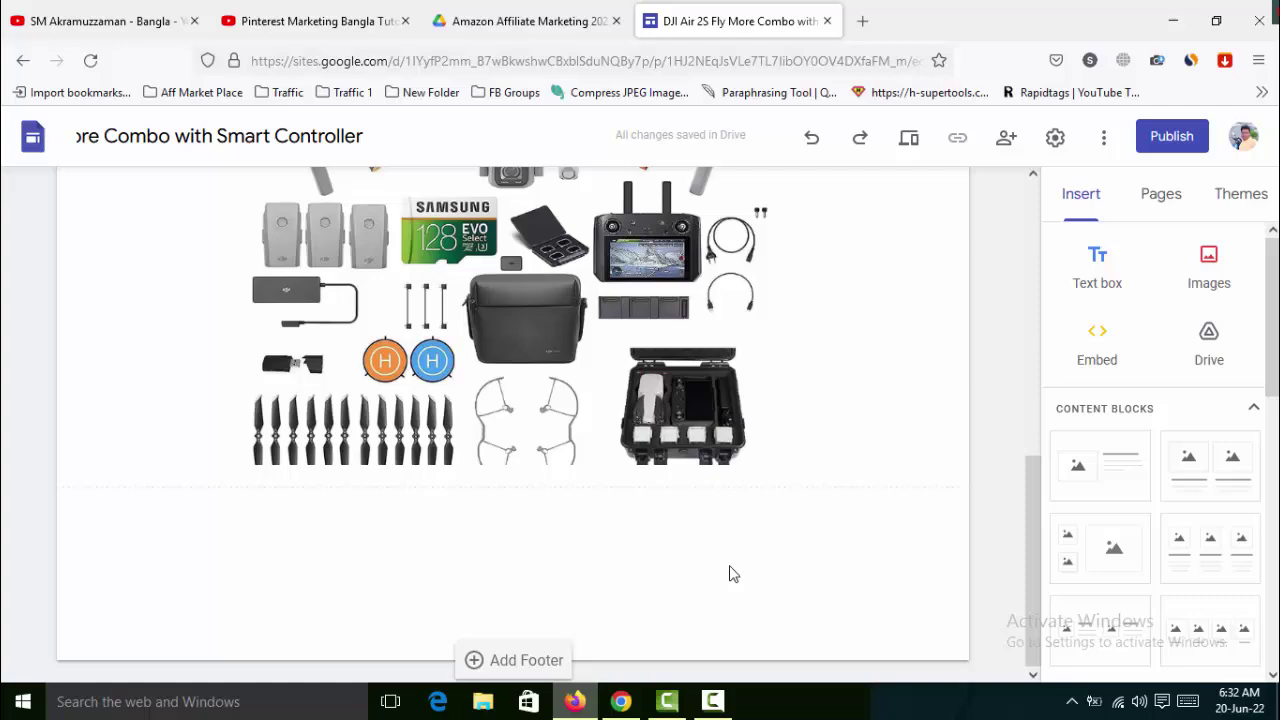
- Copy the five "About this item" bullet points from the Amazon product page in Chrome into a new text box below the drone image in Firefox
{"action": "left_click", "coordinate": [1097, 266]}
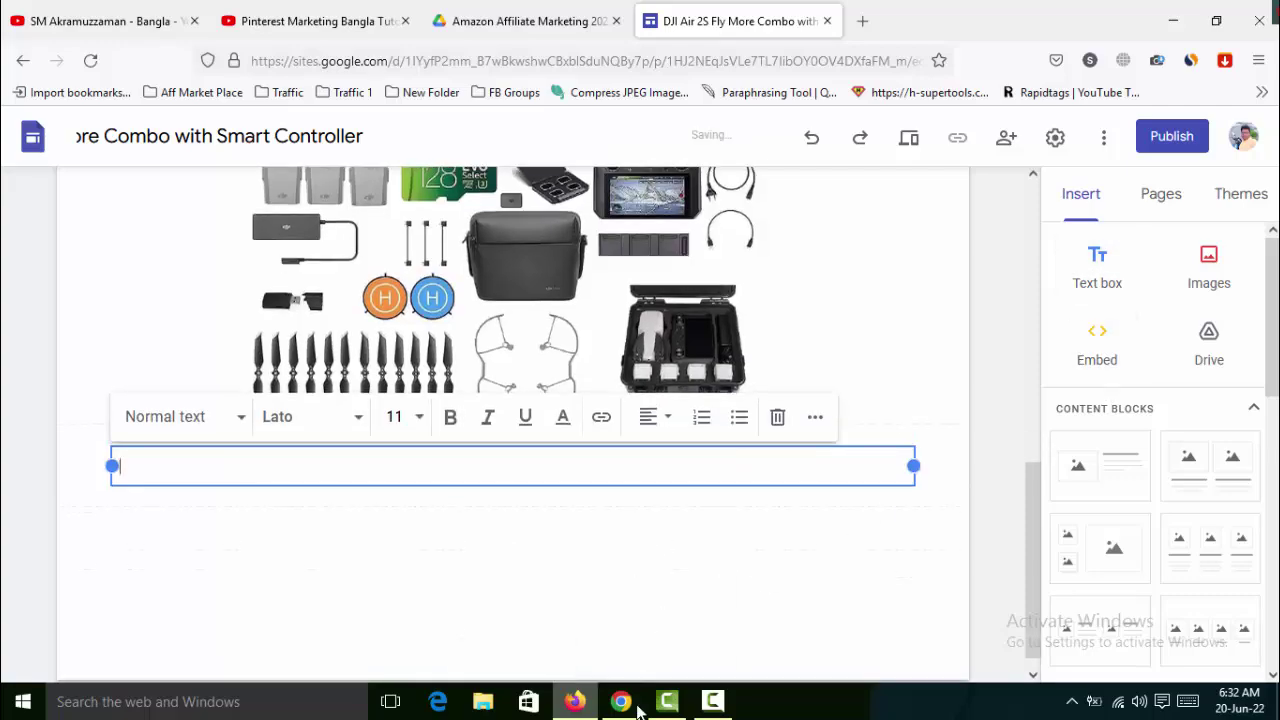
{"action": "left_click", "coordinate": [621, 701]}
{"action": "scroll", "coordinate": [1137, 425], "scroll_direction": "up", "scroll_amount": 4}
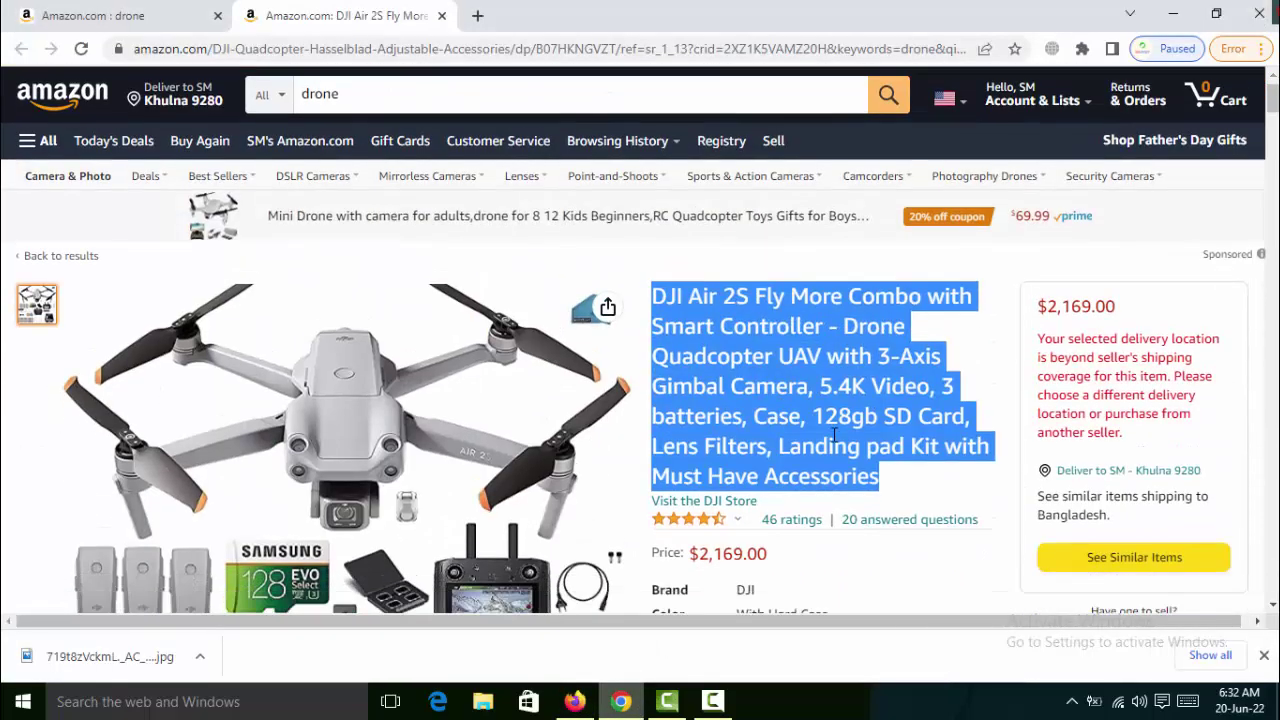
{"action": "scroll", "coordinate": [851, 445], "scroll_direction": "down", "scroll_amount": 6}
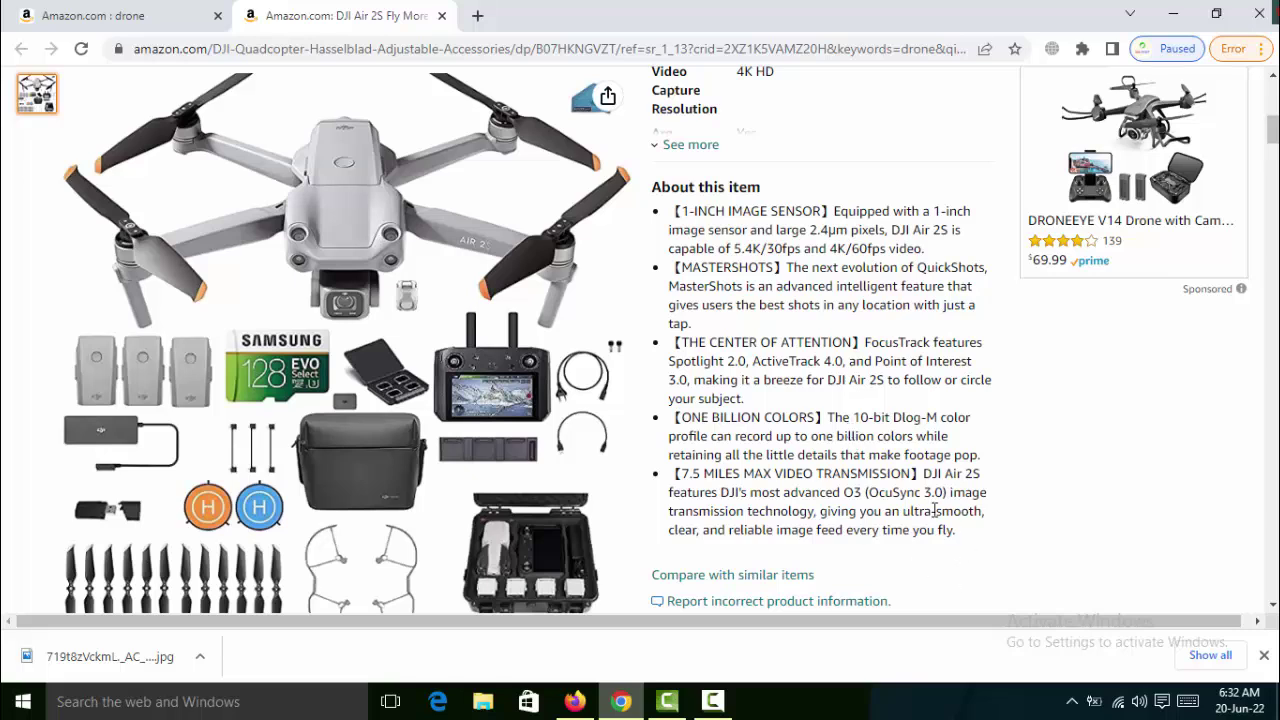
{"action": "left_click_drag", "start_coordinate": [958, 532], "coordinate": [674, 214]}
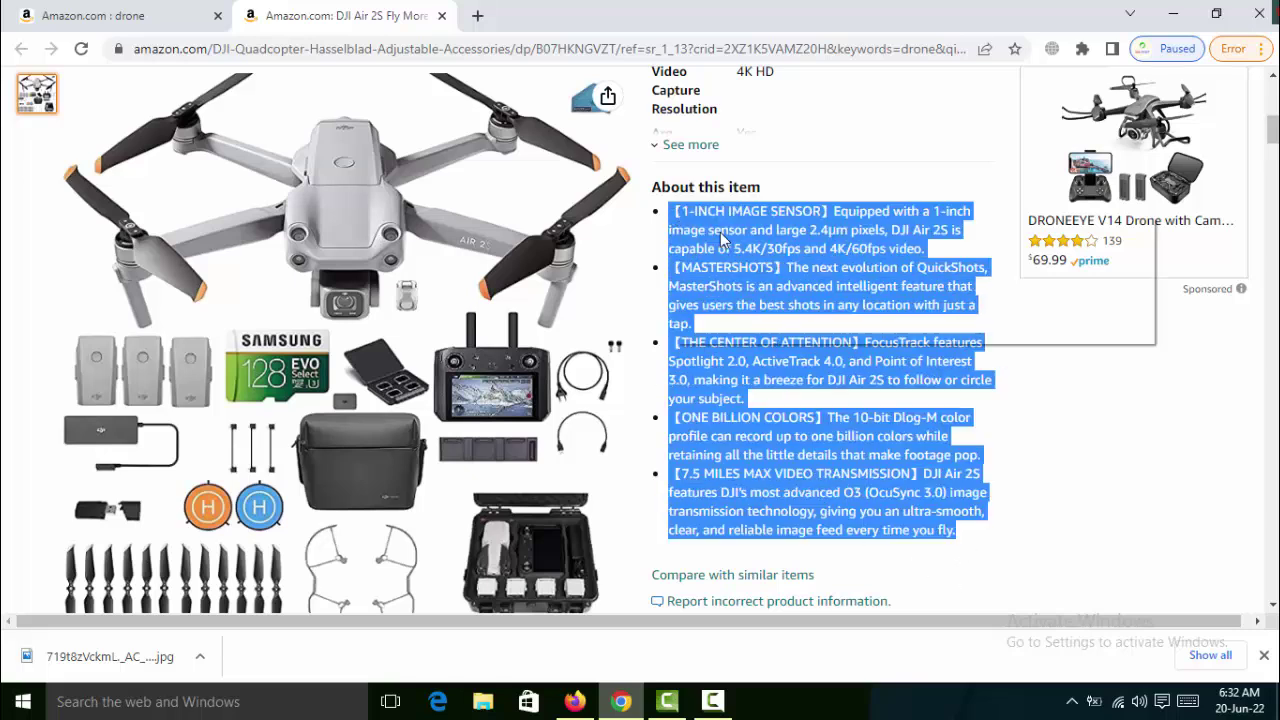
{"action": "right_click", "coordinate": [668, 213]}
{"action": "left_click", "coordinate": [695, 231]}
{"action": "left_click", "coordinate": [593, 706]}
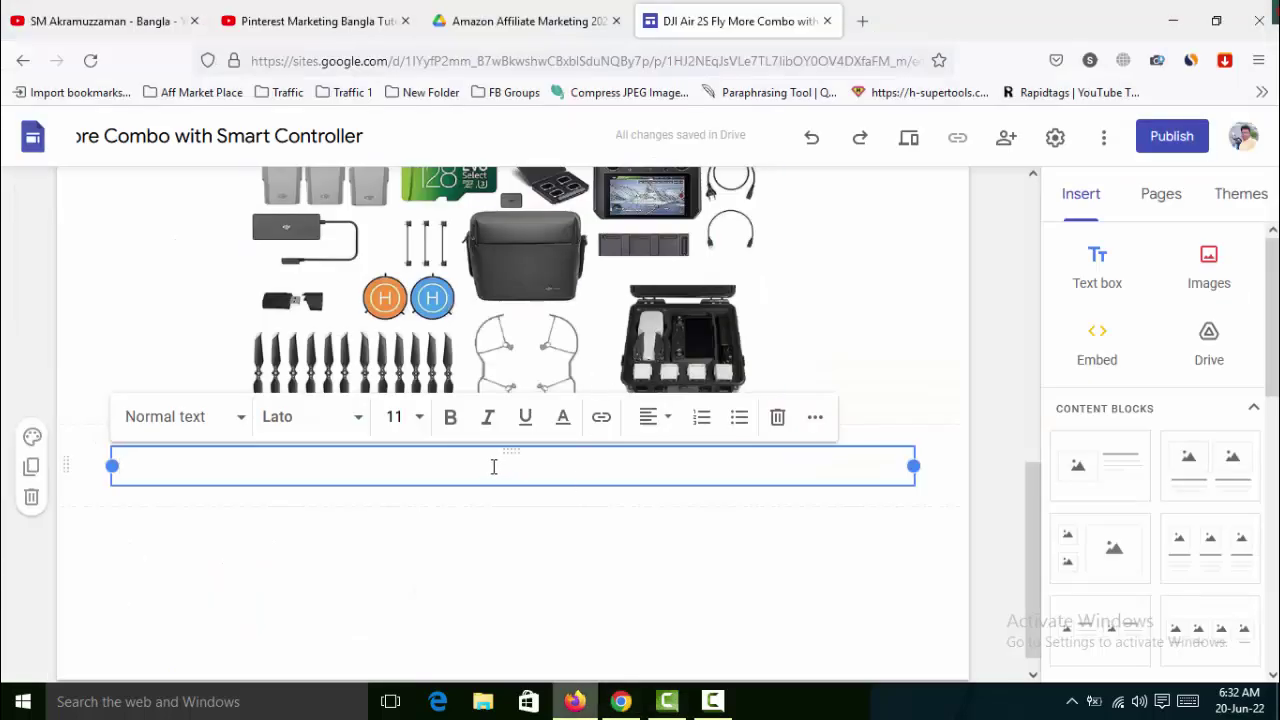
{"action": "key", "text": "ctrl+v"}
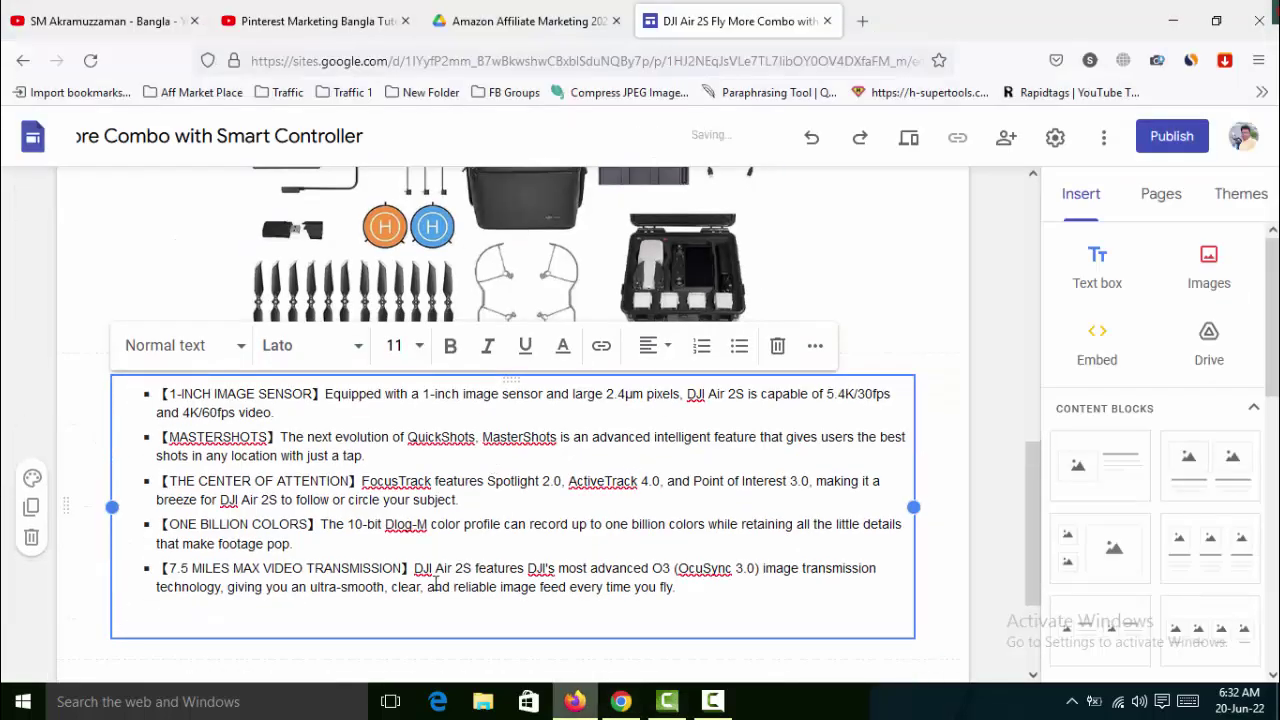
- Add the line "Details Info >>" below the bullet points, centered, bold and in font size 14
{"action": "type", "text": "Details Info >>"}
{"action": "left_click", "coordinate": [655, 345]}
{"action": "key", "text": "Return"}
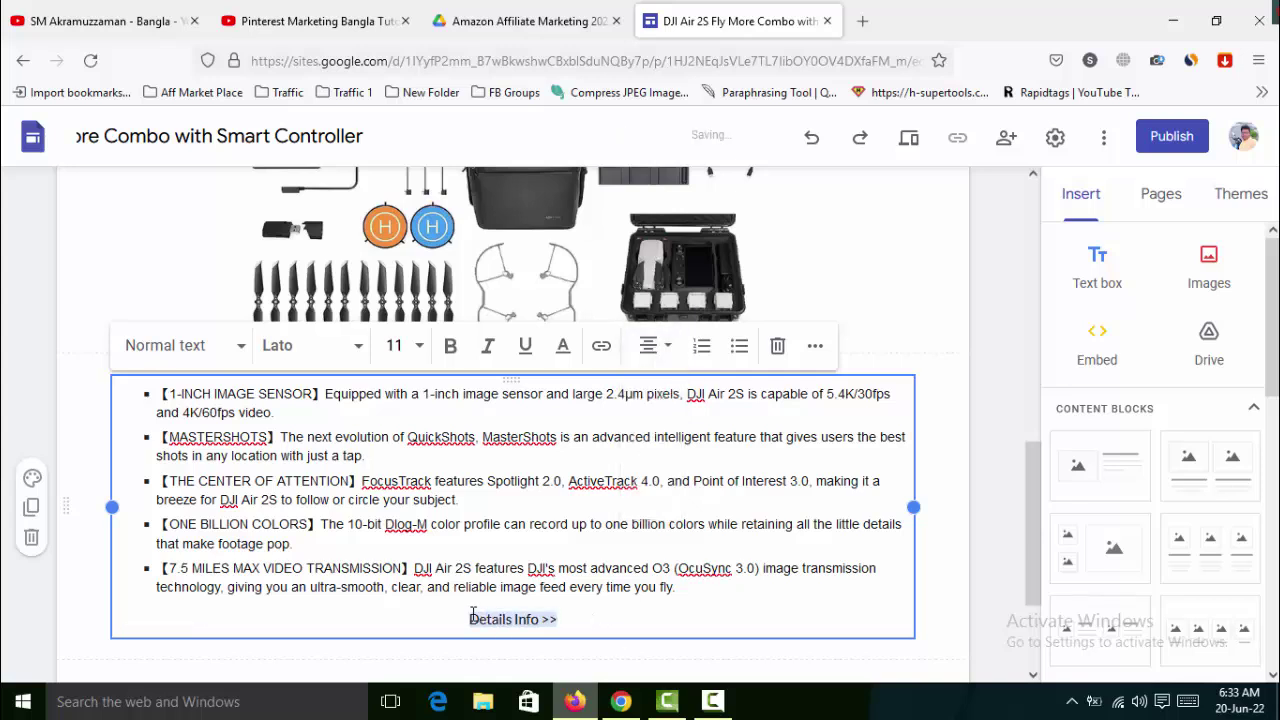
{"action": "left_click", "coordinate": [449, 345]}
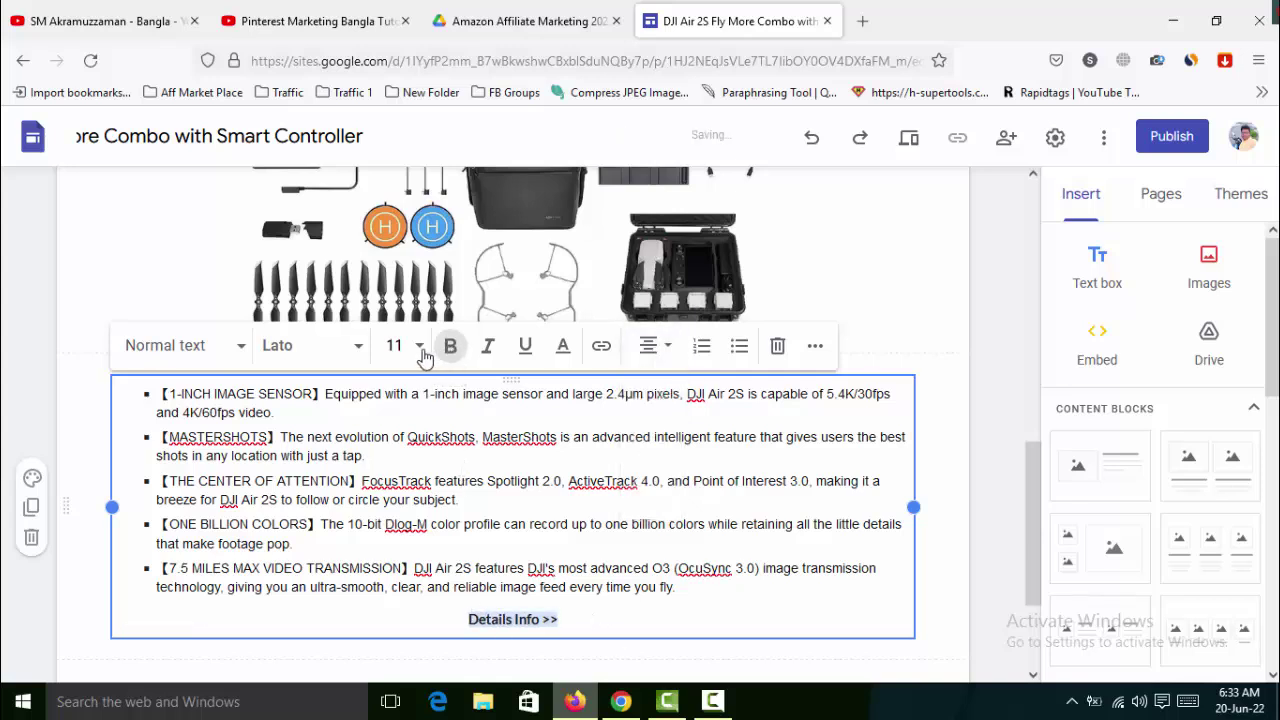
{"action": "left_click", "coordinate": [418, 345]}
{"action": "left_click", "coordinate": [410, 628]}
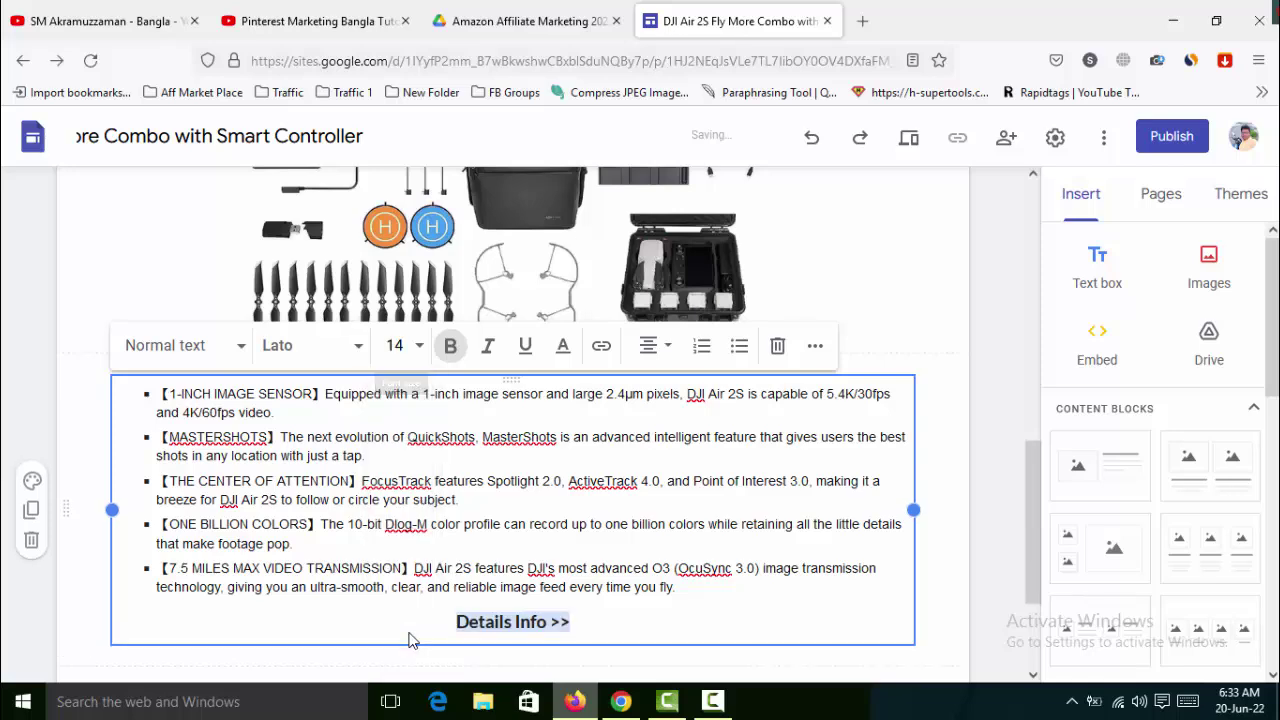
- Select the "Details Info >>" text, then generate and copy the product's short affiliate text link with Amazon SiteStripe in Chrome
{"action": "left_click_drag", "start_coordinate": [620, 622], "coordinate": [461, 622]}
{"action": "left_click", "coordinate": [620, 701]}
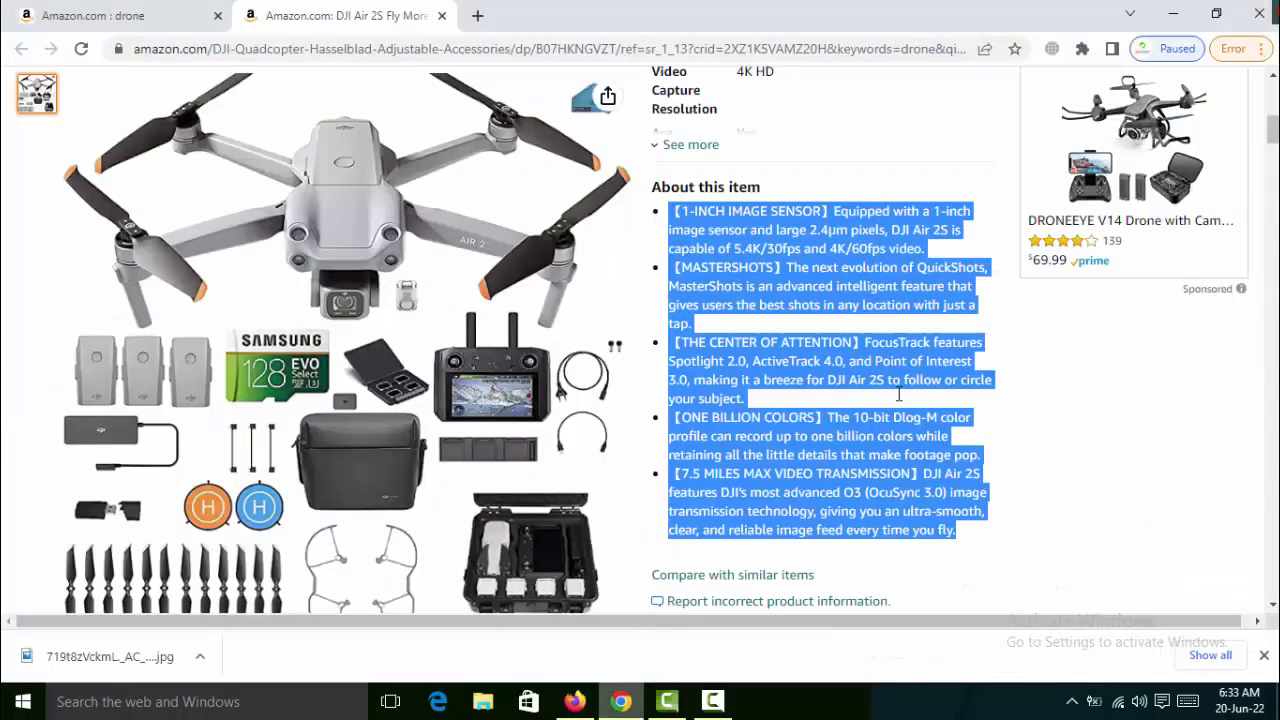
{"action": "scroll", "coordinate": [917, 349], "scroll_direction": "up", "scroll_amount": 7}
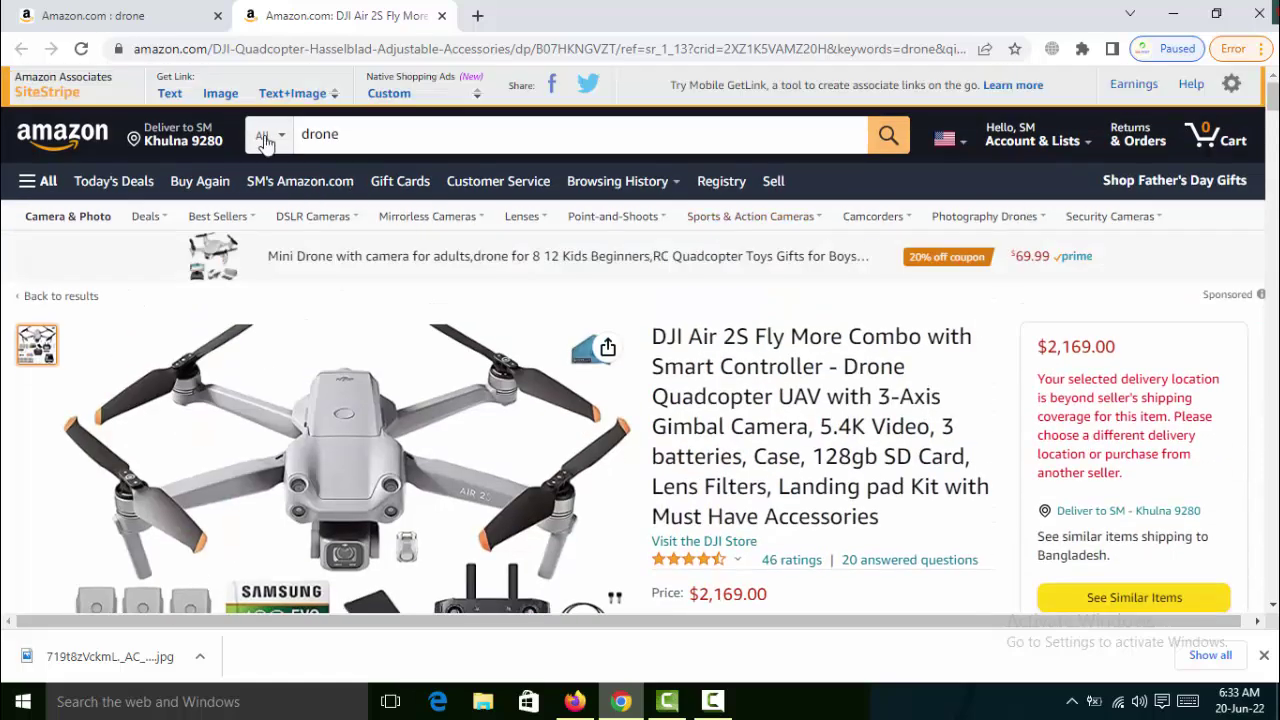
{"action": "left_click", "coordinate": [168, 95]}
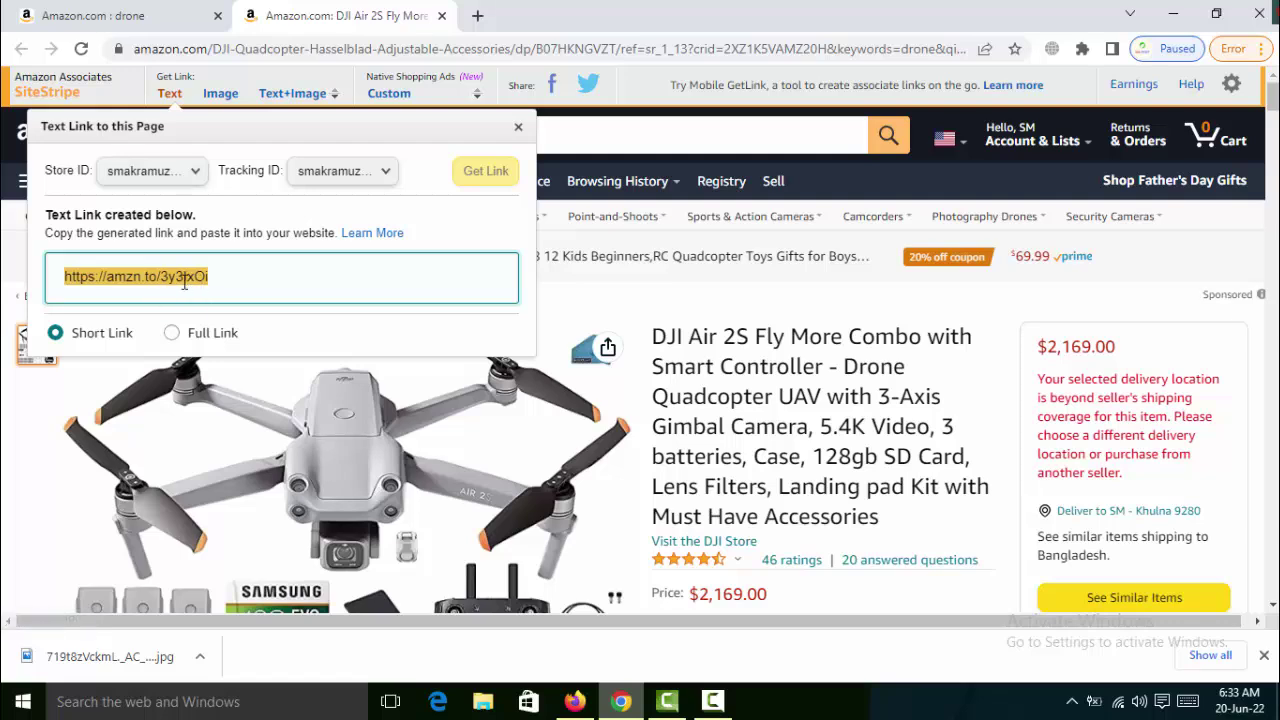
{"action": "right_click", "coordinate": [185, 284]}
{"action": "left_click", "coordinate": [219, 296]}
- Back in Firefox, link the "Details Info >>" text to the copied amzn.to affiliate address
{"action": "key", "text": "alt+Tab"}
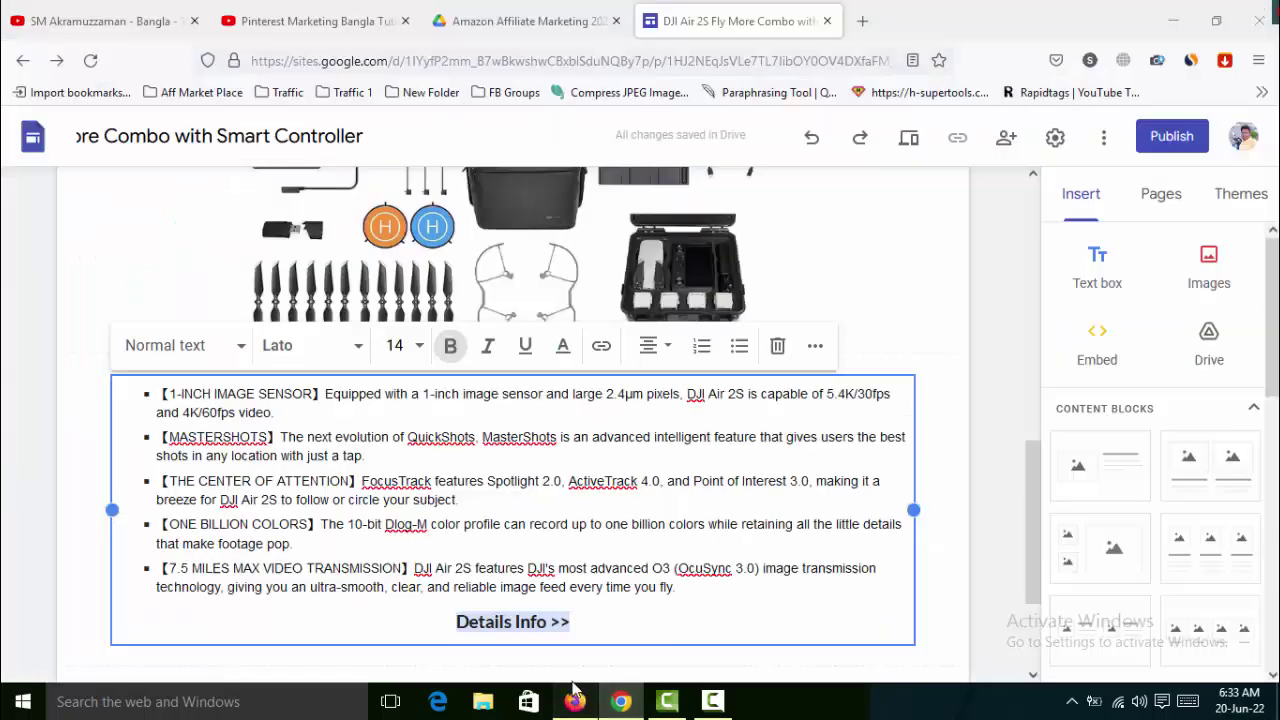
{"action": "left_click", "coordinate": [601, 347]}
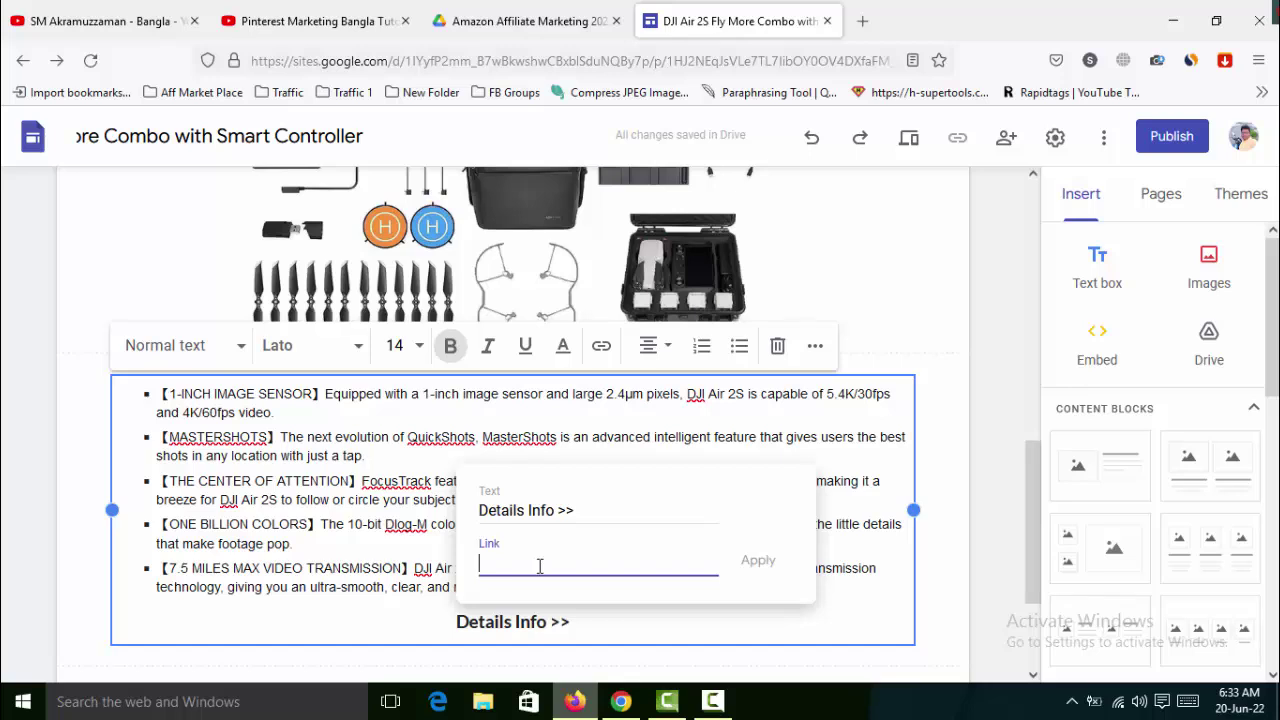
{"action": "key", "text": "ctrl+v"}
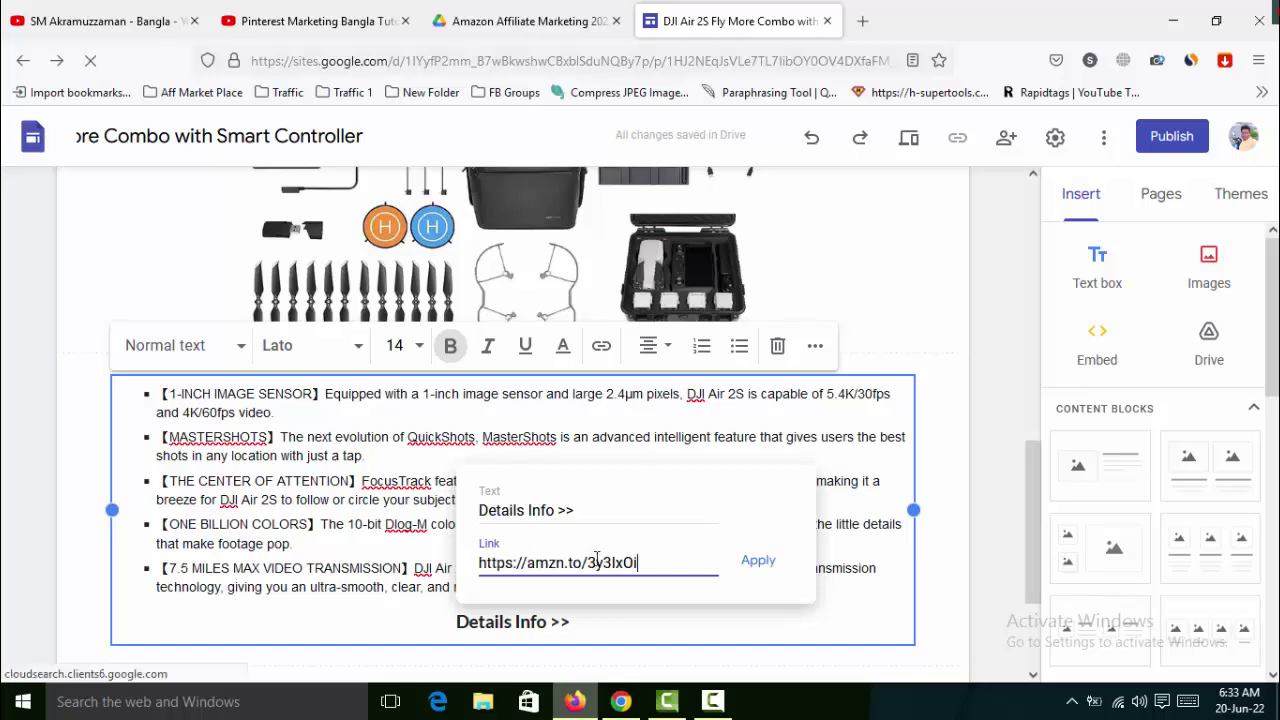
{"action": "left_click", "coordinate": [758, 561]}
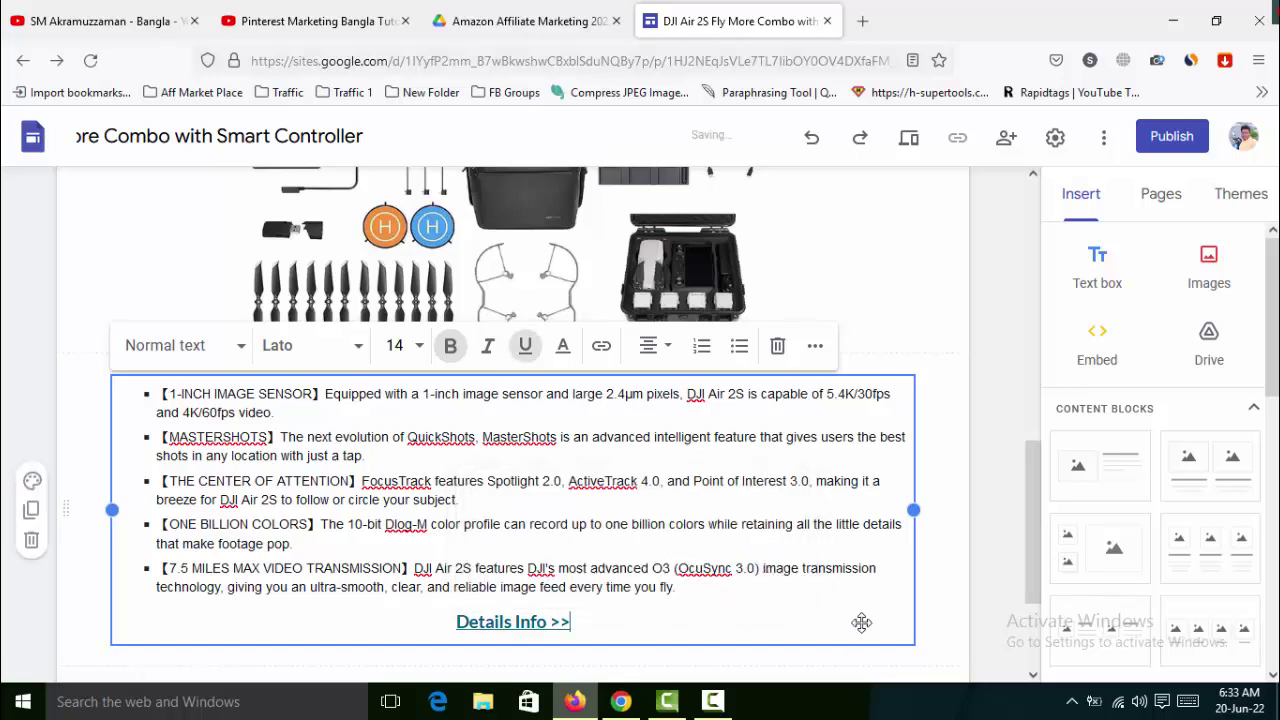
- Publish the site to the web under the address djiair2sflymorecombowithsmartc
{"action": "scroll", "coordinate": [975, 515], "scroll_direction": "up", "scroll_amount": 10}
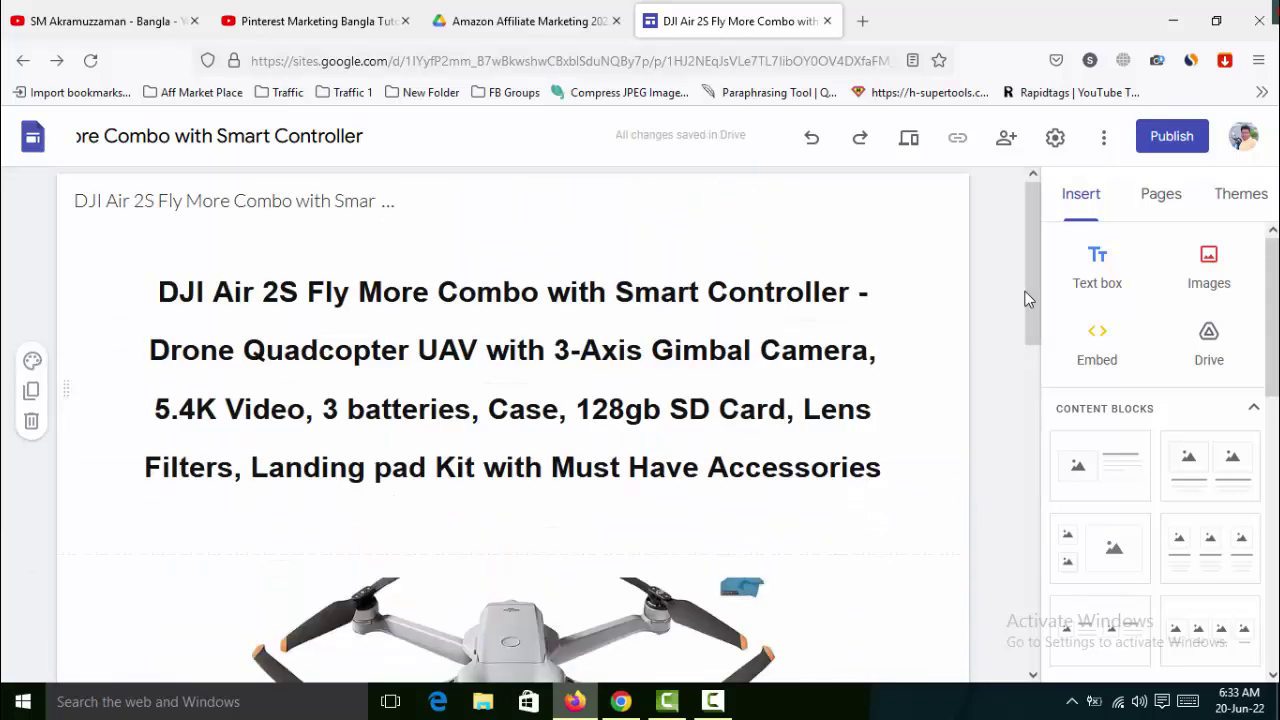
{"action": "left_click", "coordinate": [1170, 140]}
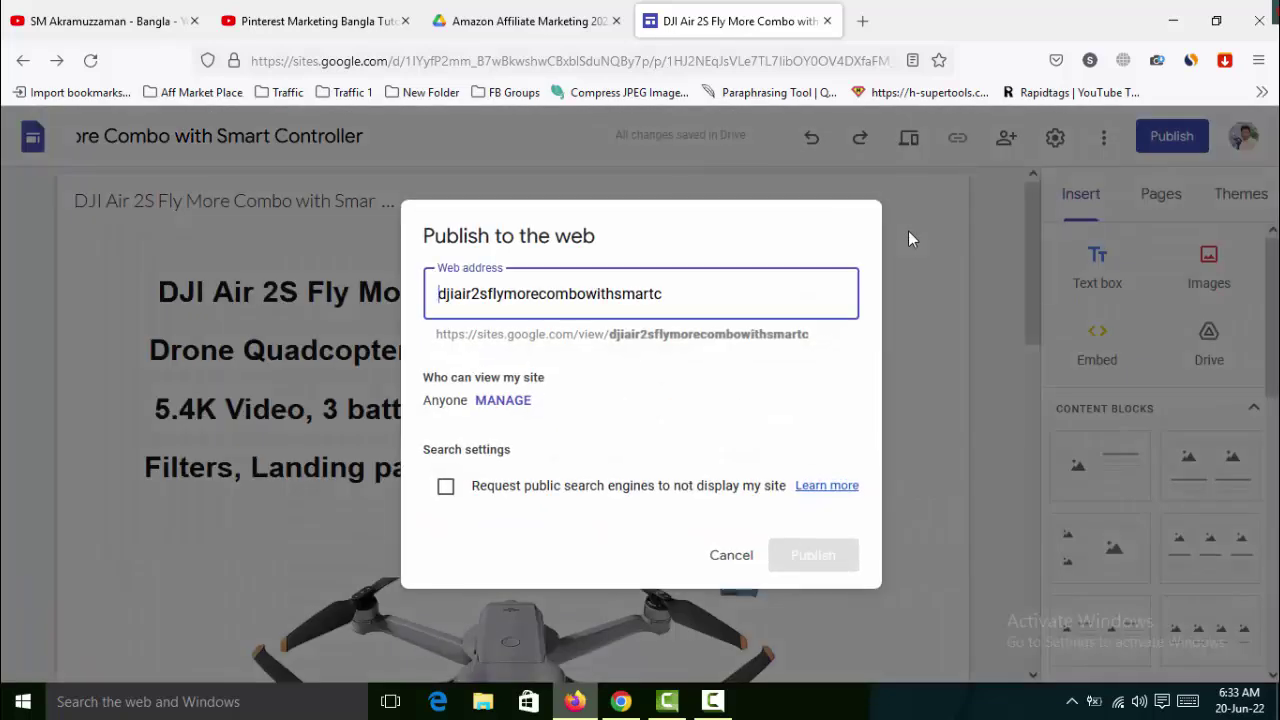
{"action": "left_click", "coordinate": [916, 596]}
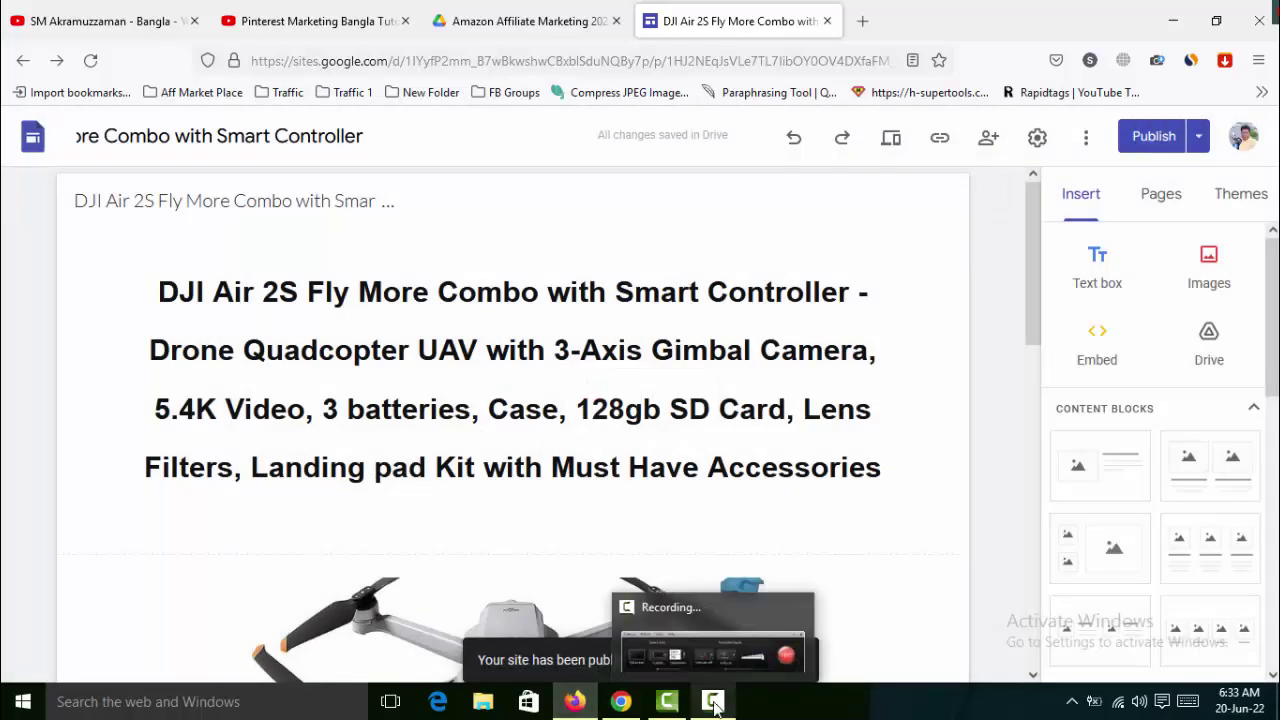
- Open the published site and review the whole page, from the product title down to the "Details Info >>" link
{"action": "mouse_move", "coordinate": [651, 645]}
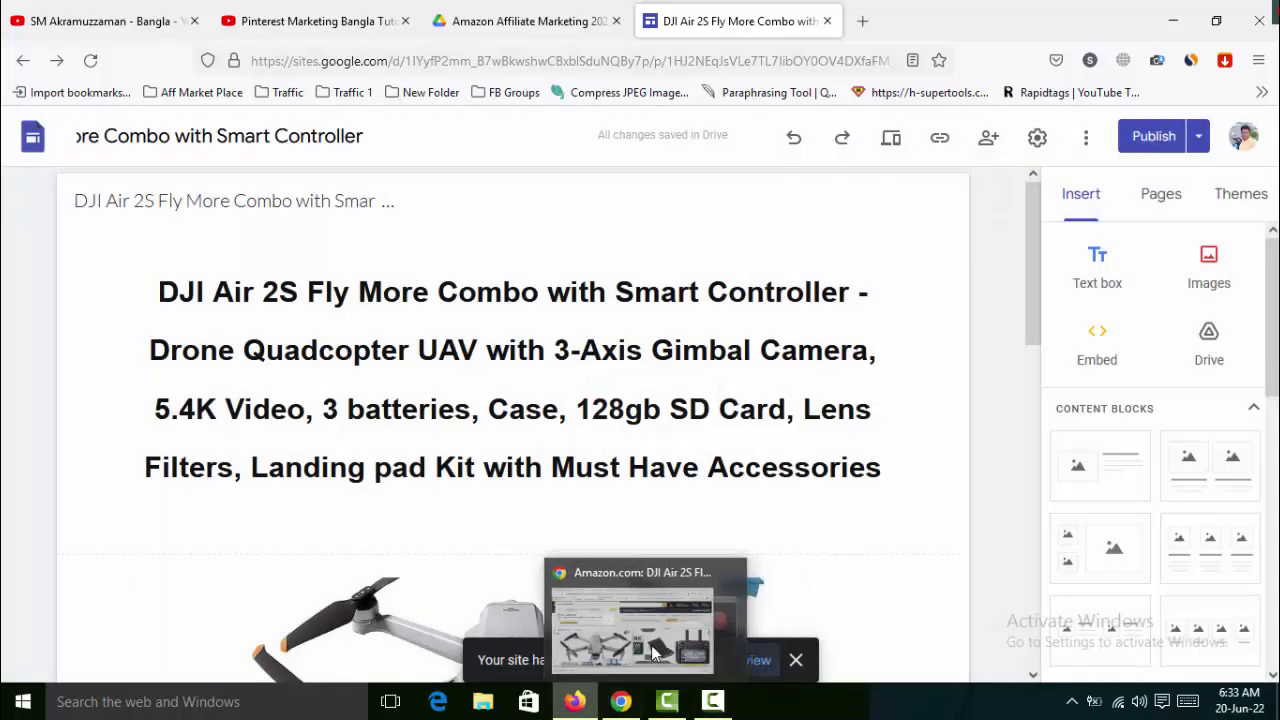
{"action": "left_click", "coordinate": [757, 661]}
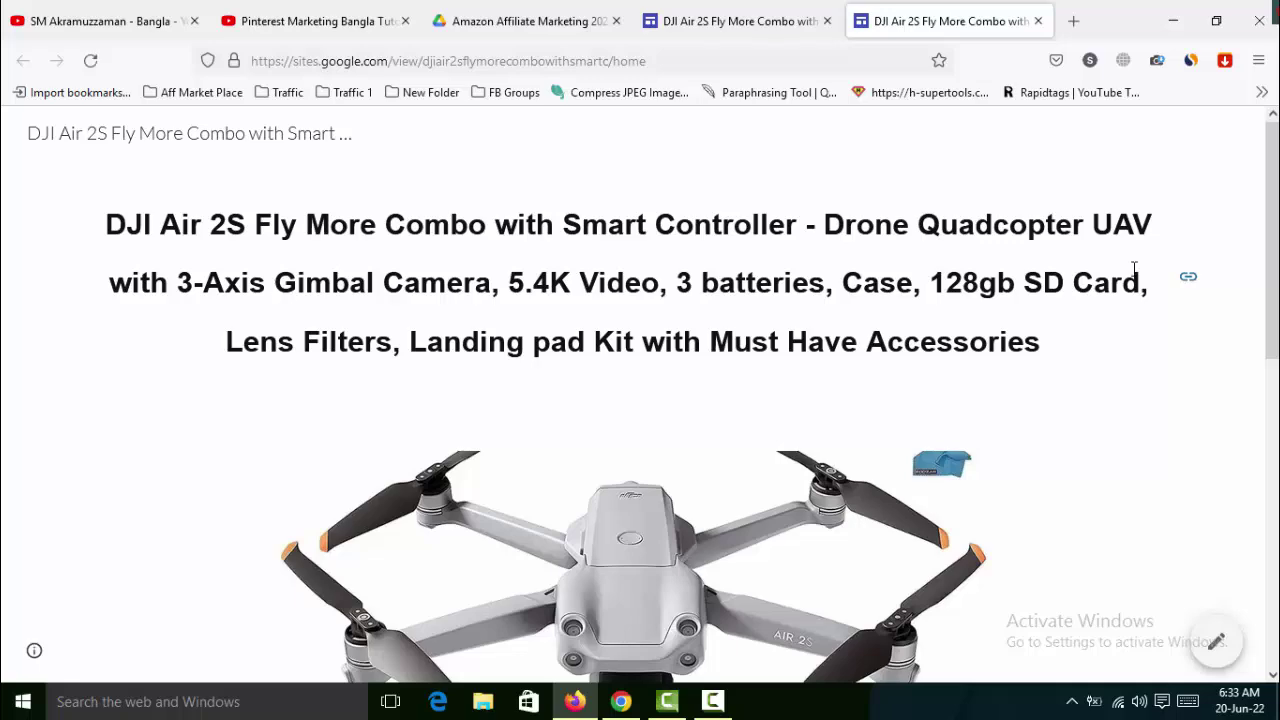
{"action": "scroll", "coordinate": [1165, 345], "scroll_direction": "down", "scroll_amount": 10}
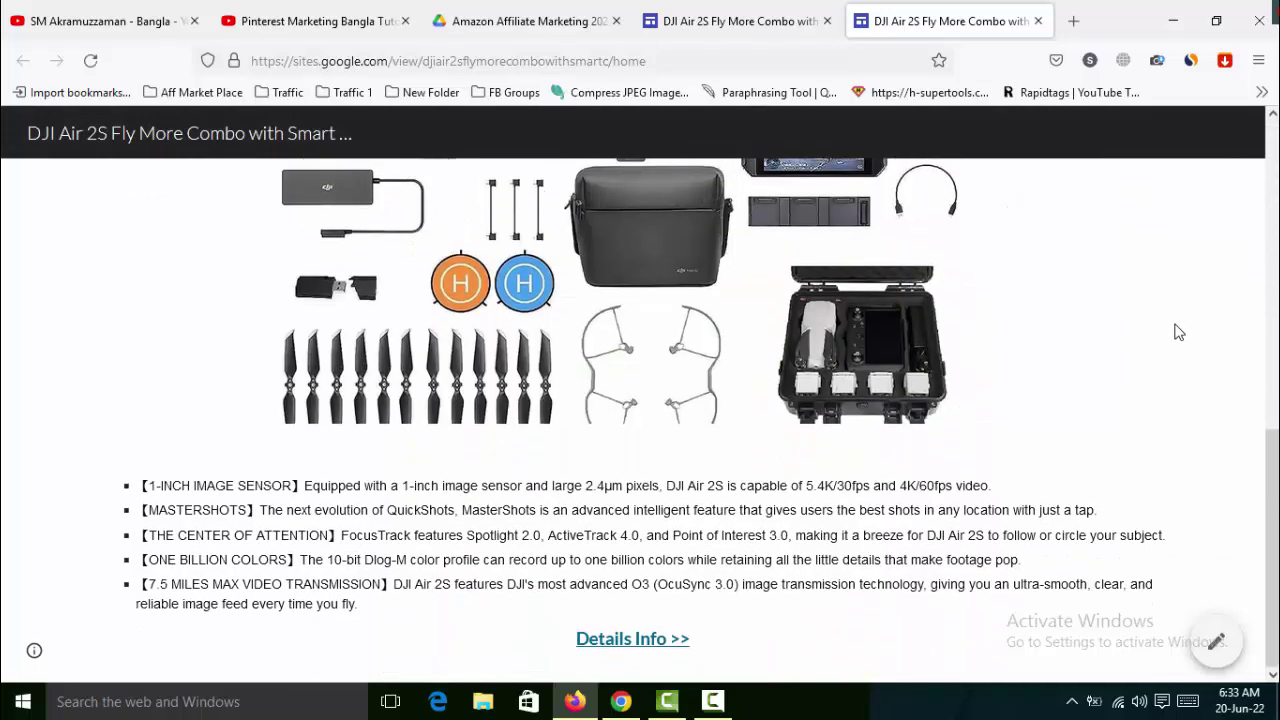
{"action": "scroll", "coordinate": [1178, 332], "scroll_direction": "up", "scroll_amount": 10}
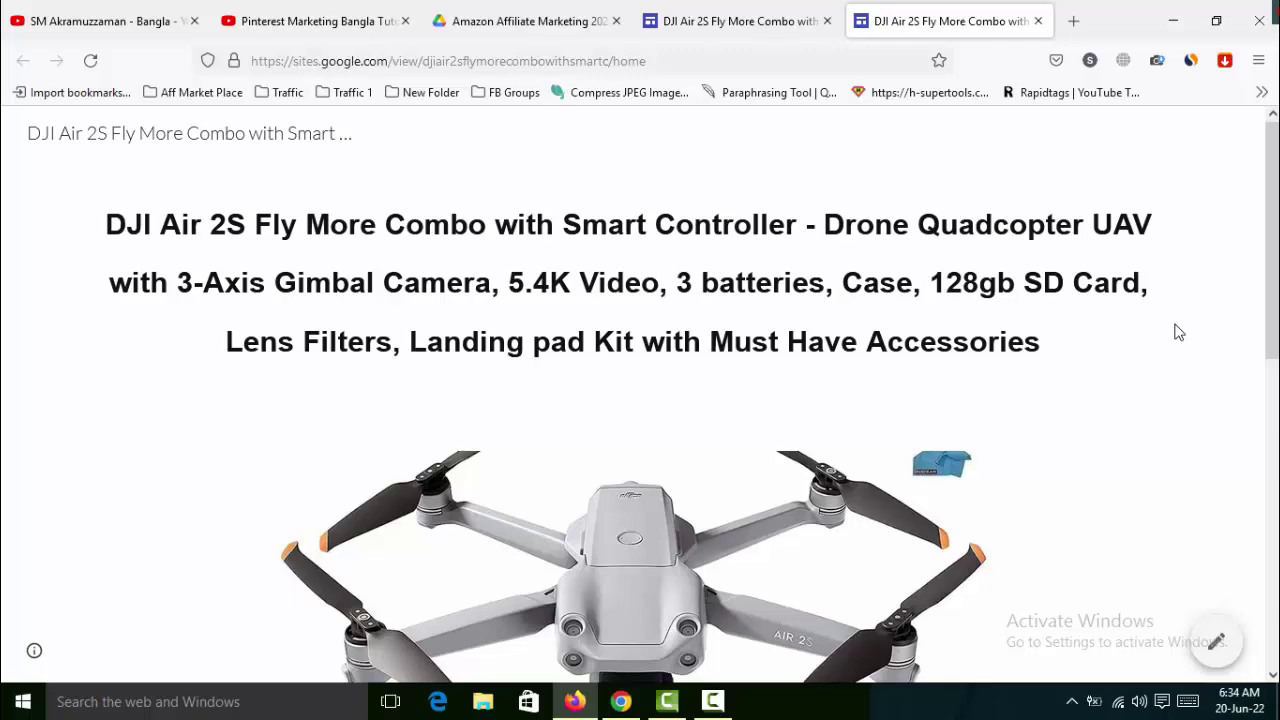
{"action": "scroll", "coordinate": [1198, 330], "scroll_direction": "down", "scroll_amount": 10}
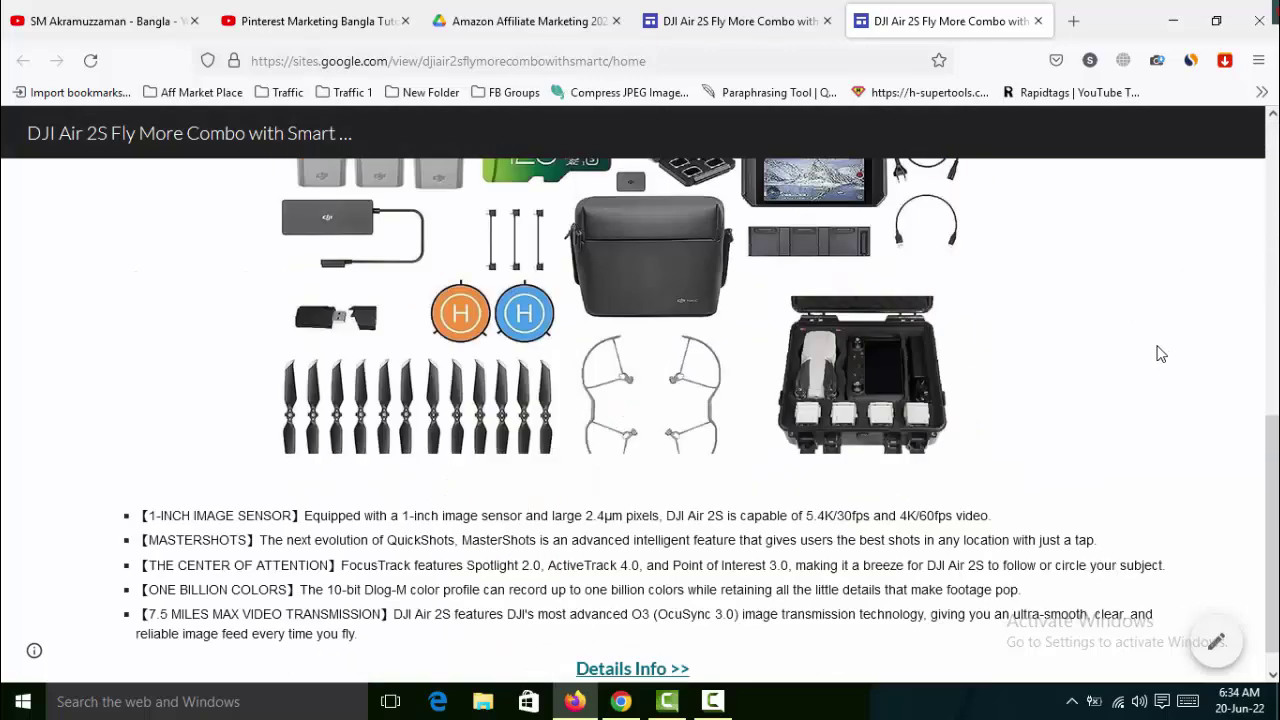
{"action": "scroll", "coordinate": [1155, 340], "scroll_direction": "up", "scroll_amount": 10}
- Show the already open YouTube channel page and highlight the channel's name
{"action": "left_click", "coordinate": [80, 10]}
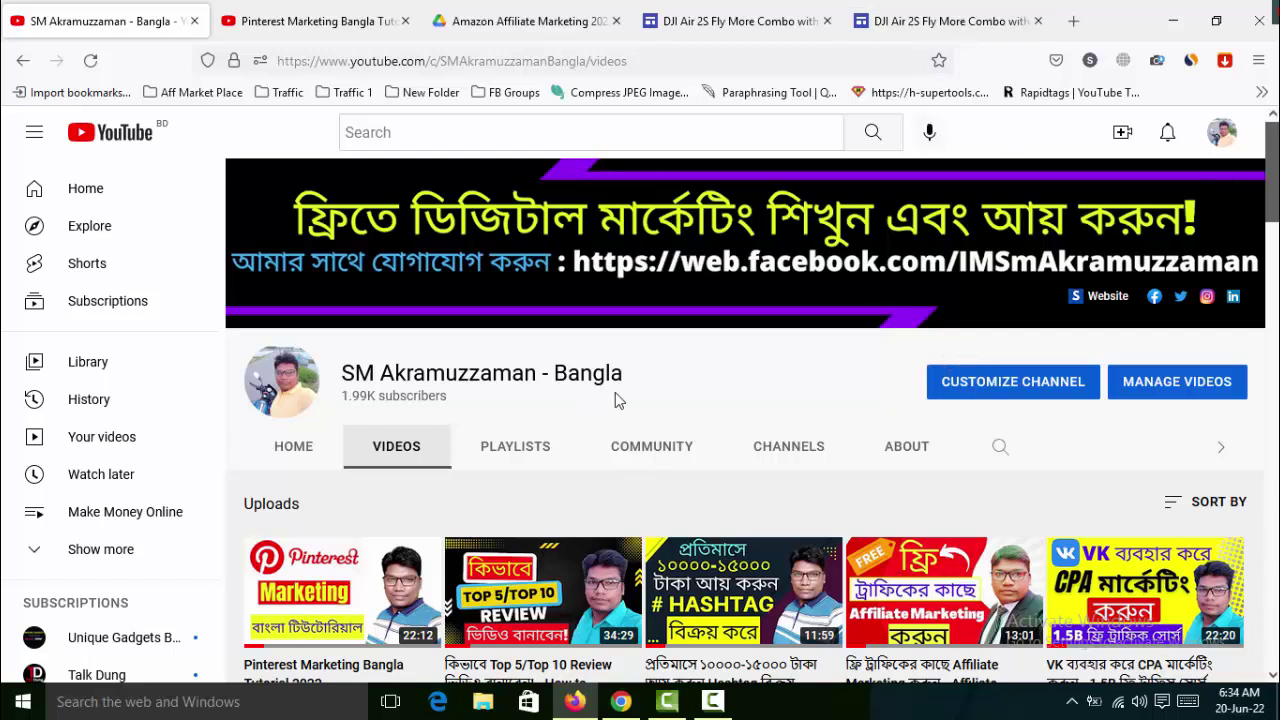
{"action": "left_click_drag", "start_coordinate": [639, 375], "coordinate": [341, 384]}
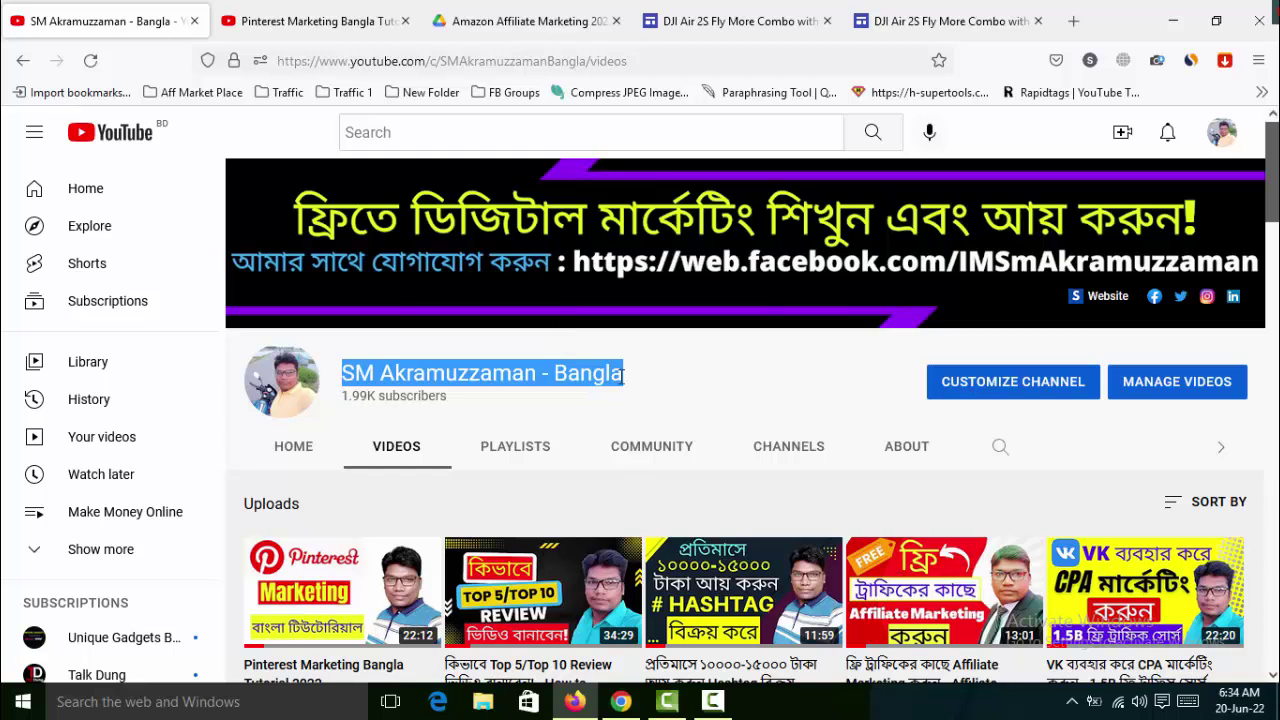
{"action": "left_click", "coordinate": [720, 362]}
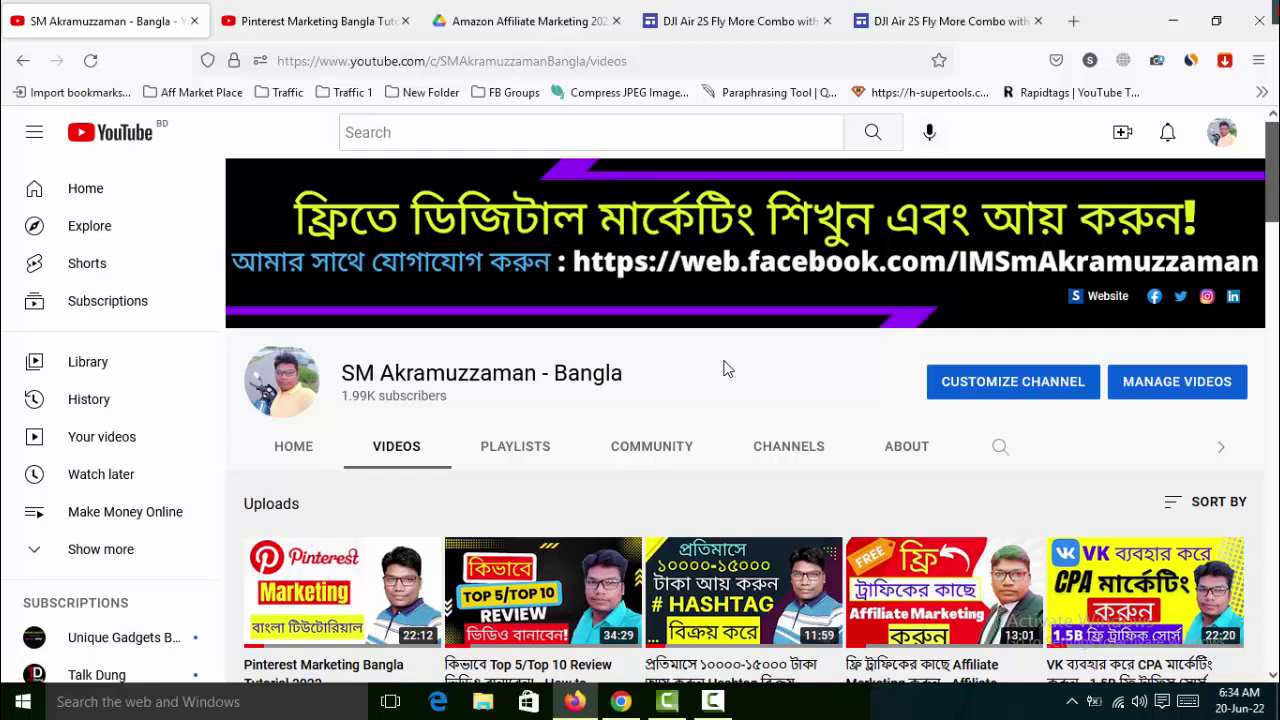
{"action": "left_click_drag", "start_coordinate": [624, 376], "coordinate": [340, 377]}
{"action": "left_click", "coordinate": [660, 375]}
- Open the classified ads website vivastreet.co.uk in a new browser tab
{"action": "left_click", "coordinate": [1073, 21]}
{"action": "left_click", "coordinate": [871, 69]}
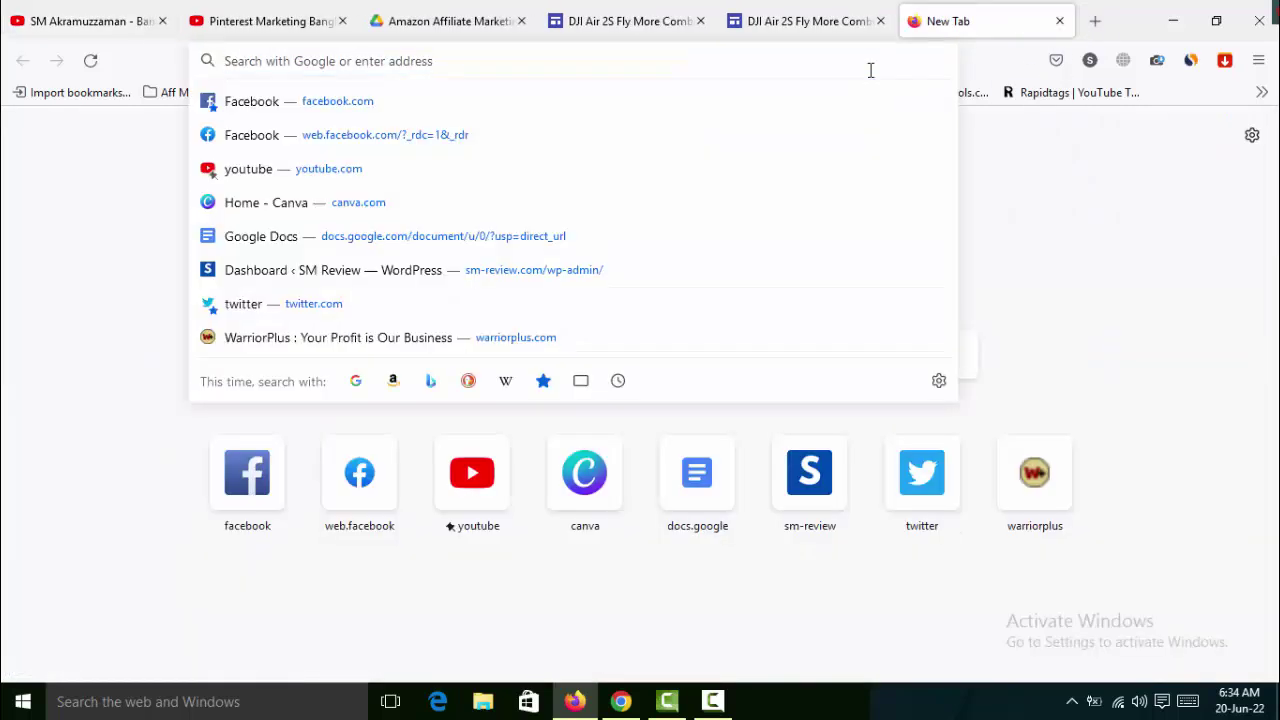
{"action": "type", "text": "vivastreet.co.uk/"}
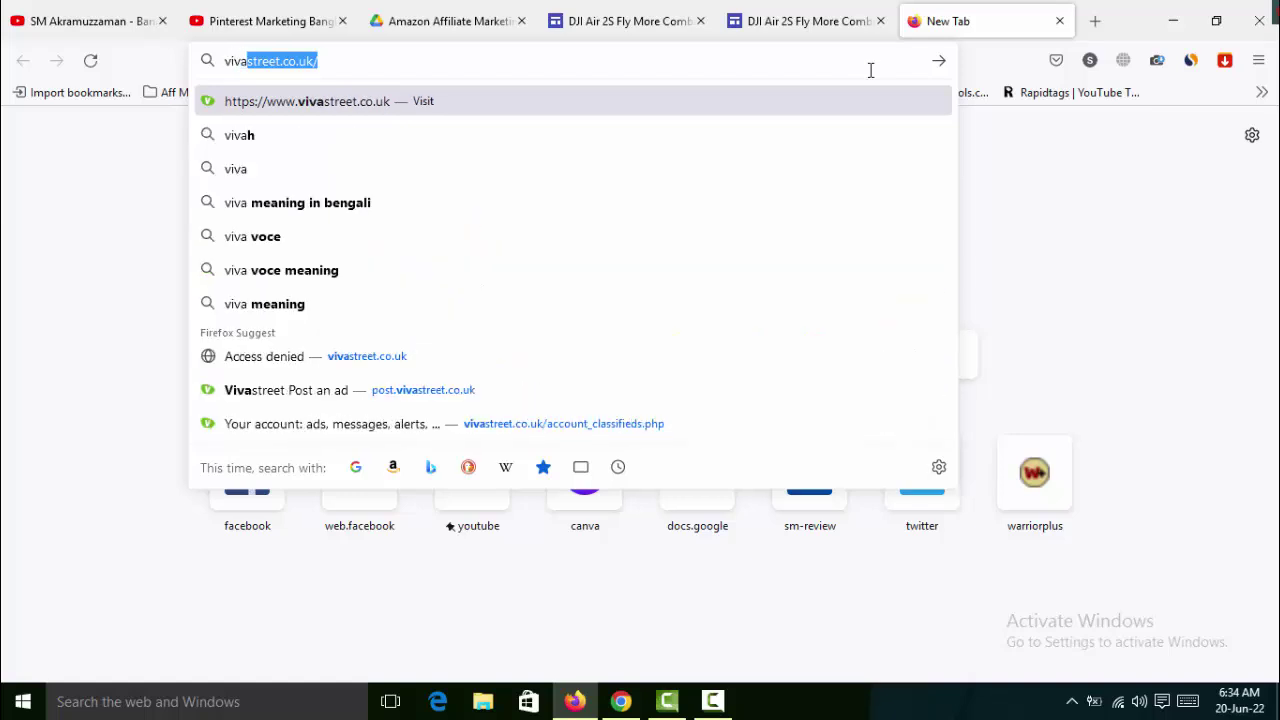
{"action": "left_click", "coordinate": [577, 66]}
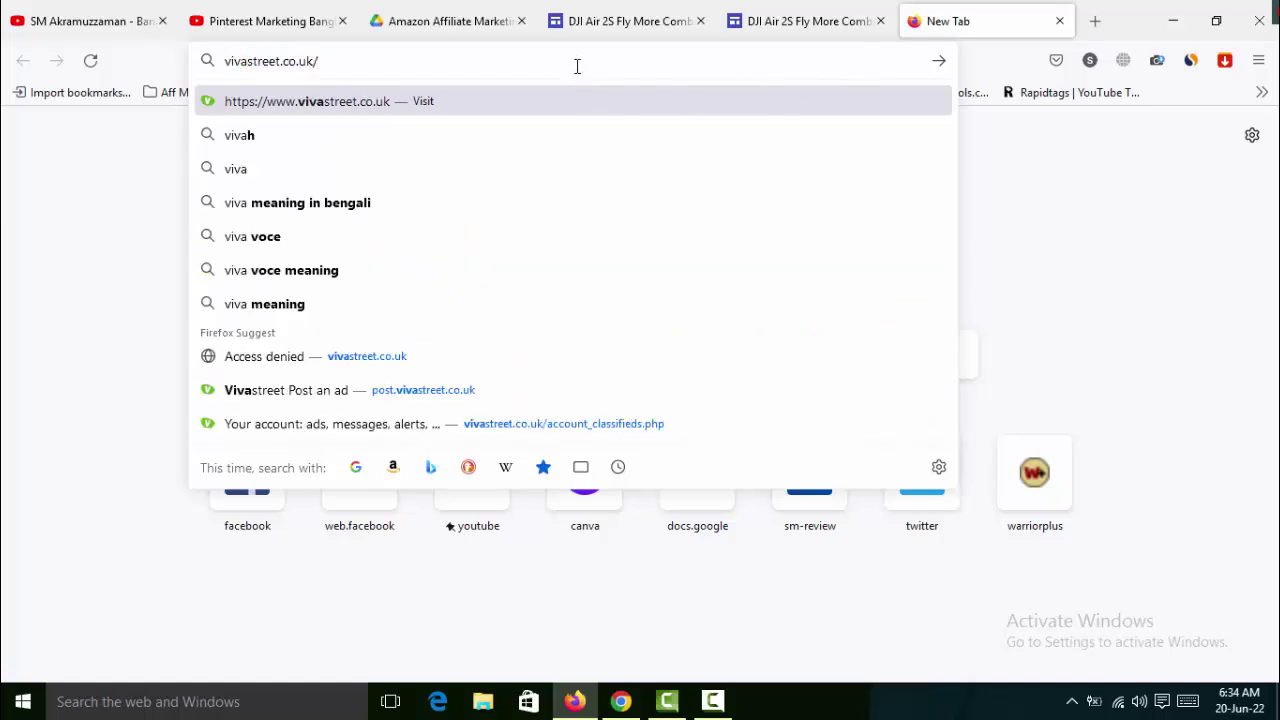
{"action": "key", "text": "Return"}
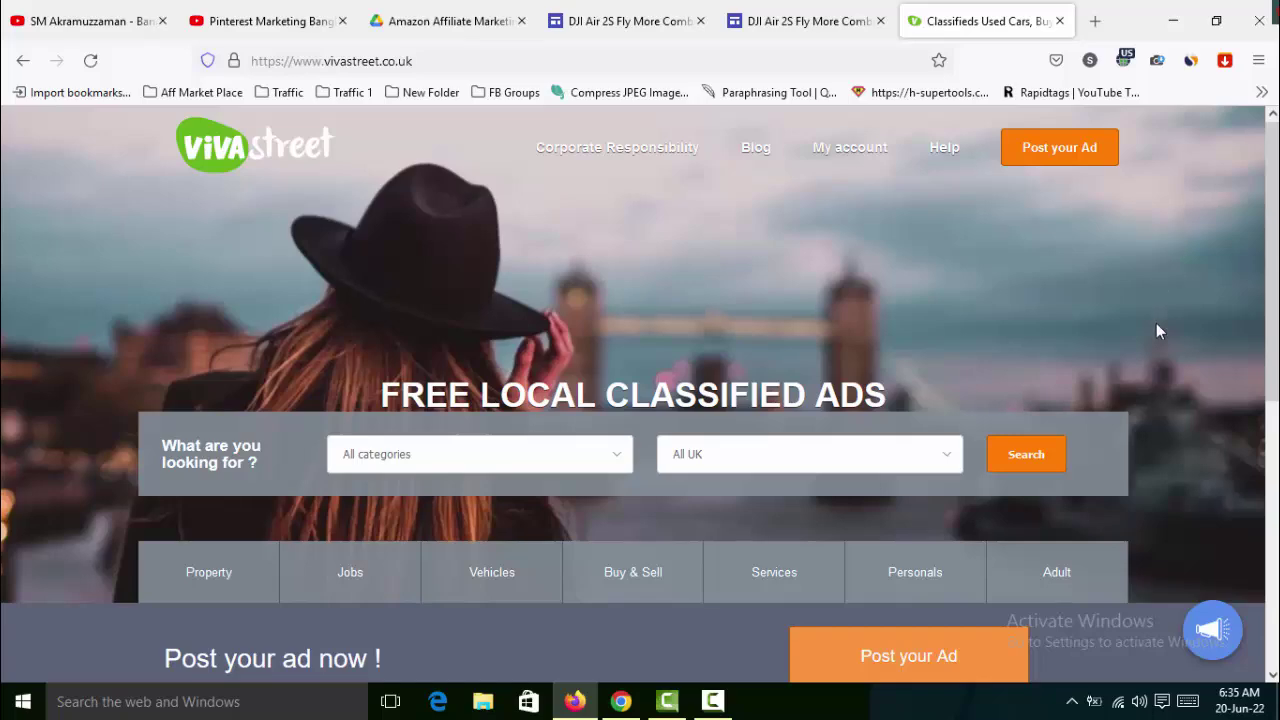
- Look through the Vivastreet home page and its ad categories, including Jobs, Vehicles and Buy & Sell
{"action": "scroll", "coordinate": [1159, 394], "scroll_direction": "down", "scroll_amount": 4}
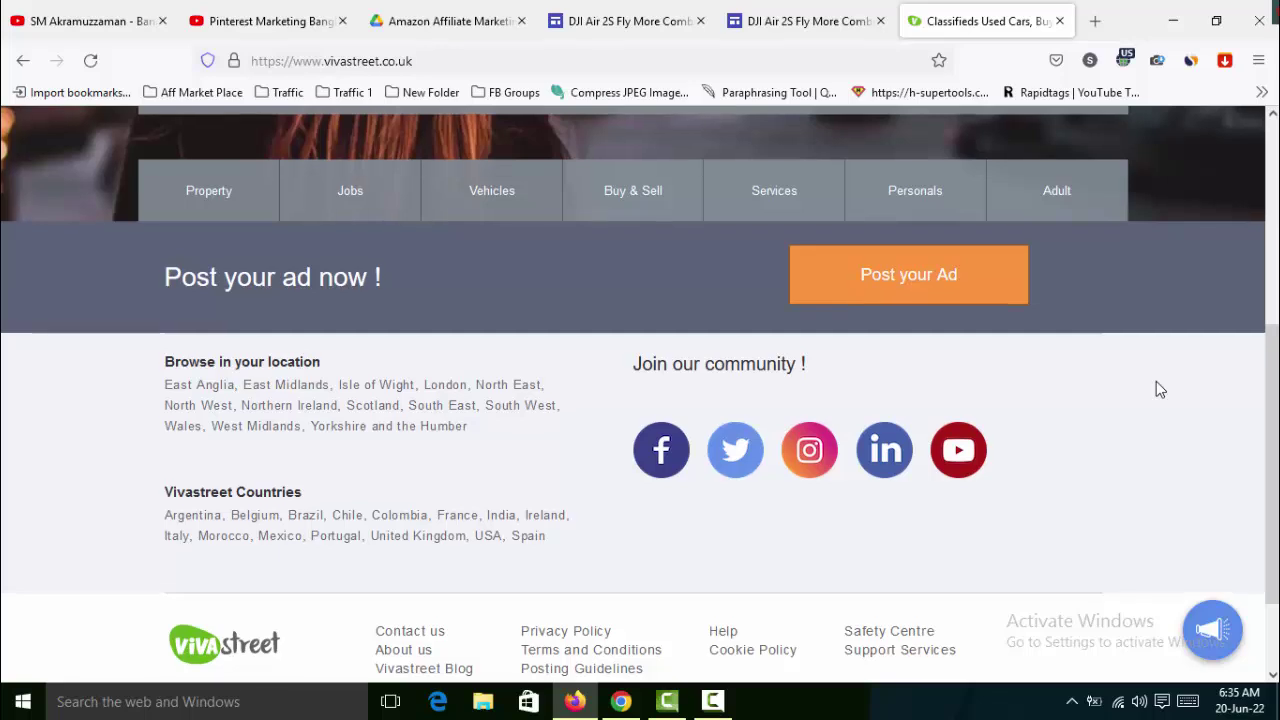
{"action": "scroll", "coordinate": [1155, 390], "scroll_direction": "up", "scroll_amount": 2}
{"action": "mouse_move", "coordinate": [212, 403]}
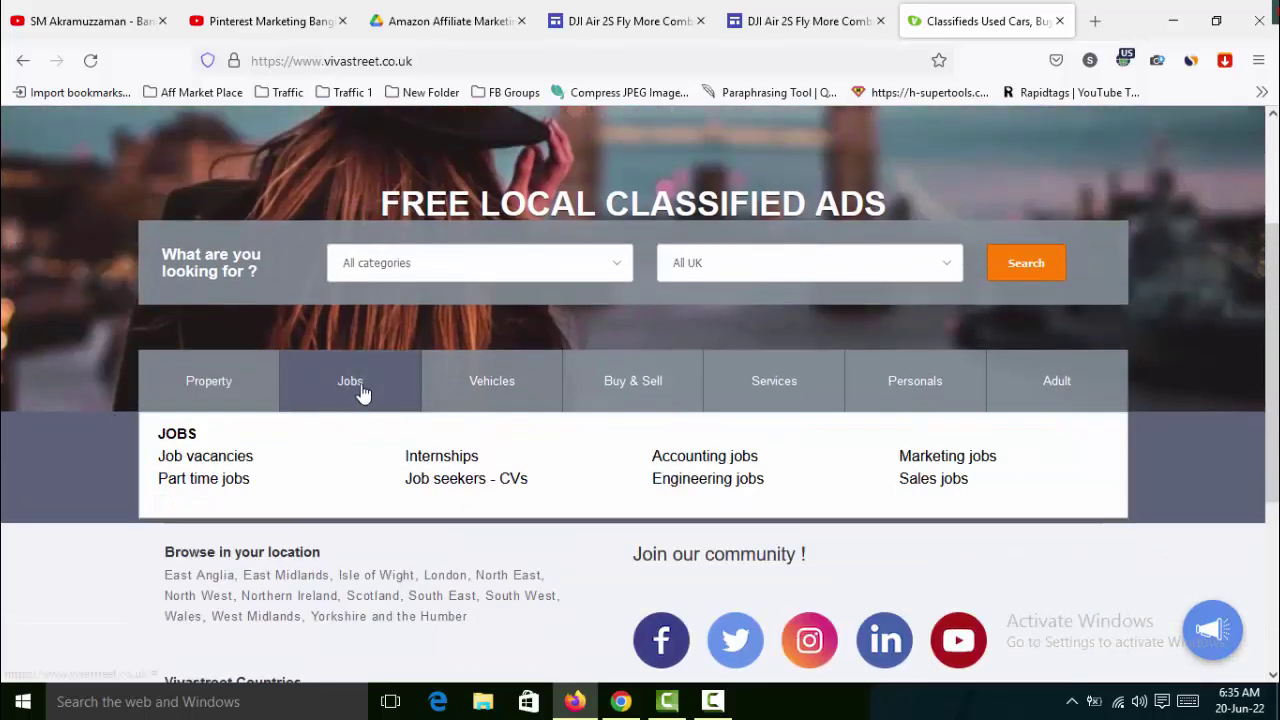
{"action": "mouse_move", "coordinate": [491, 378]}
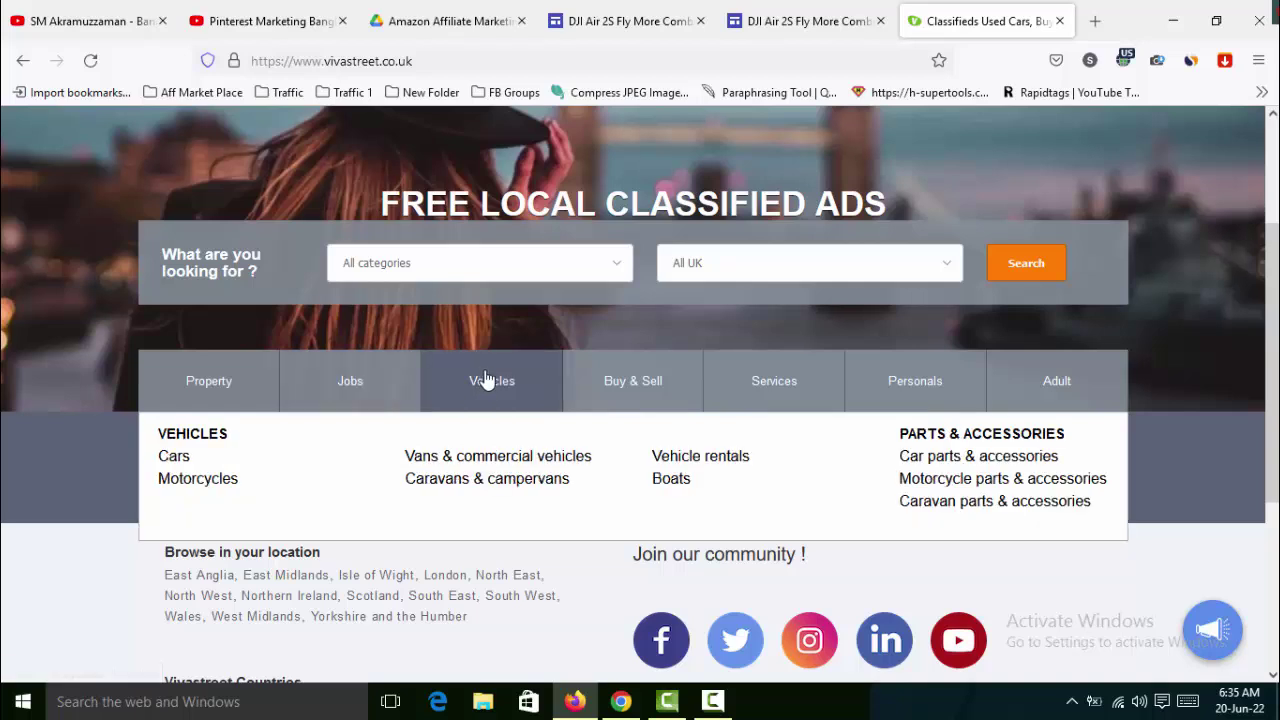
{"action": "mouse_move", "coordinate": [598, 383]}
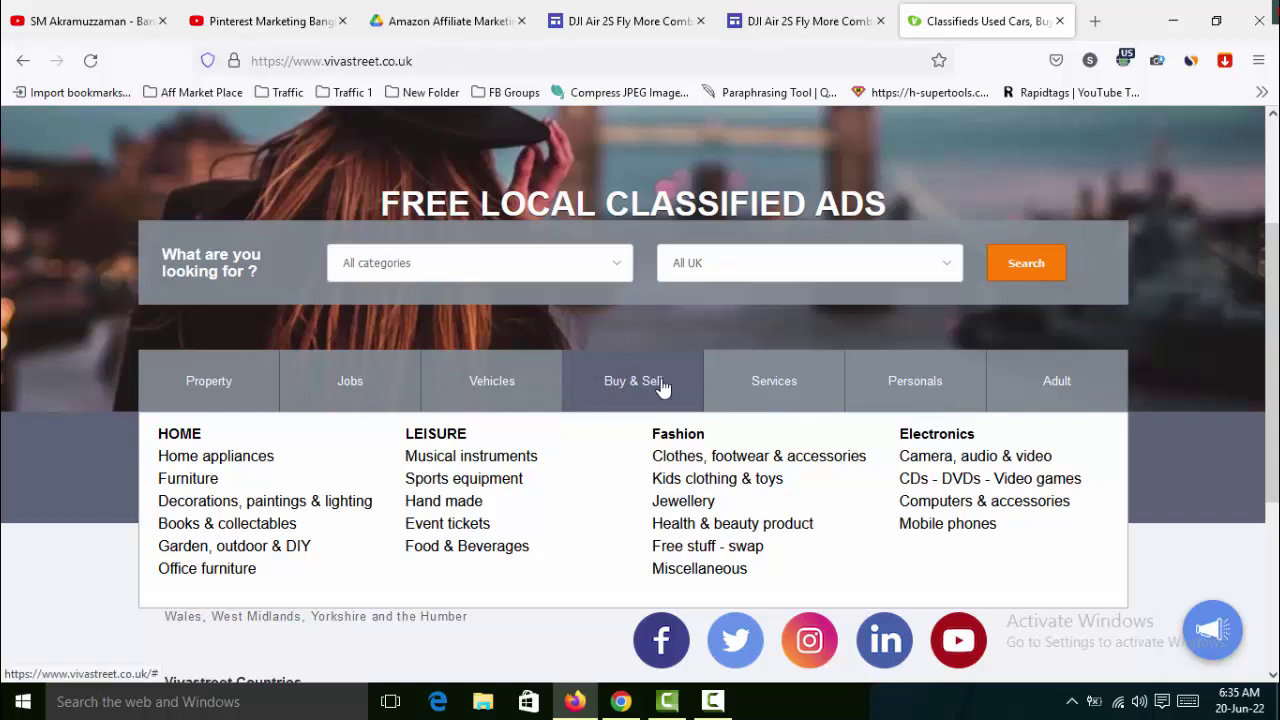
- Look through the remaining home page categories, including Services and Adult, and the page's footer with its locations and countries
{"action": "mouse_move", "coordinate": [745, 405]}
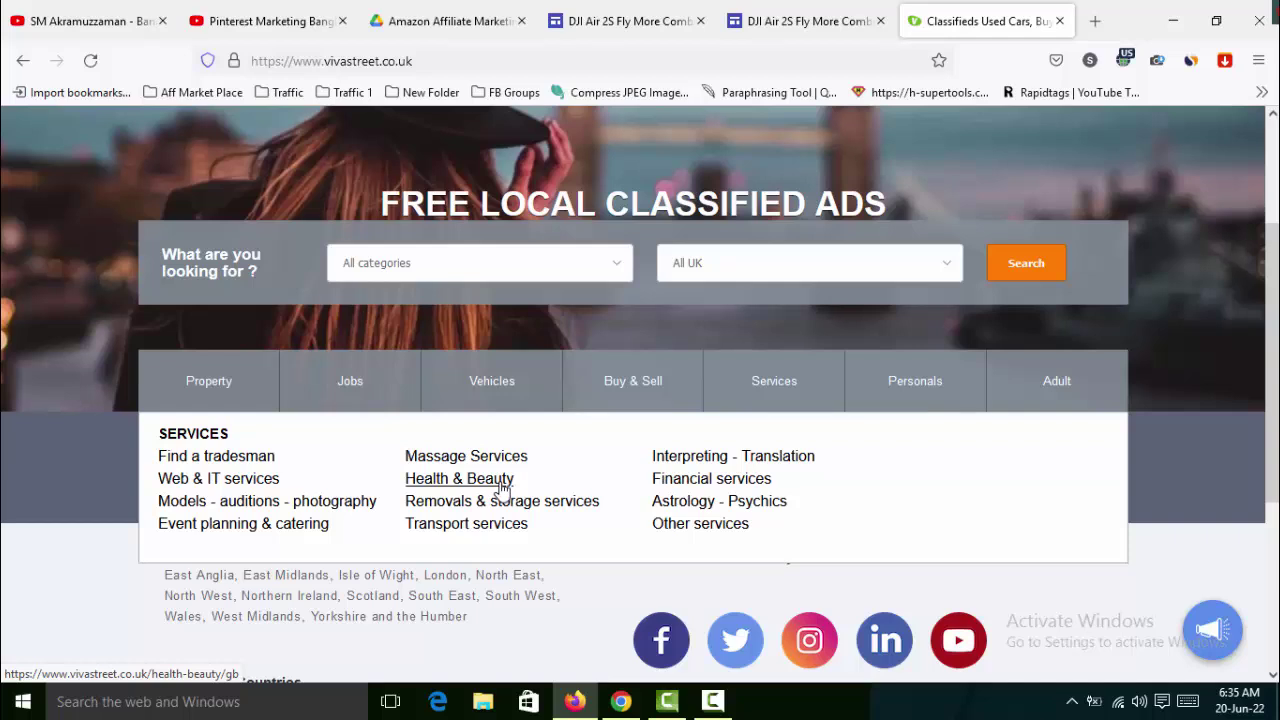
{"action": "left_click", "coordinate": [1057, 381]}
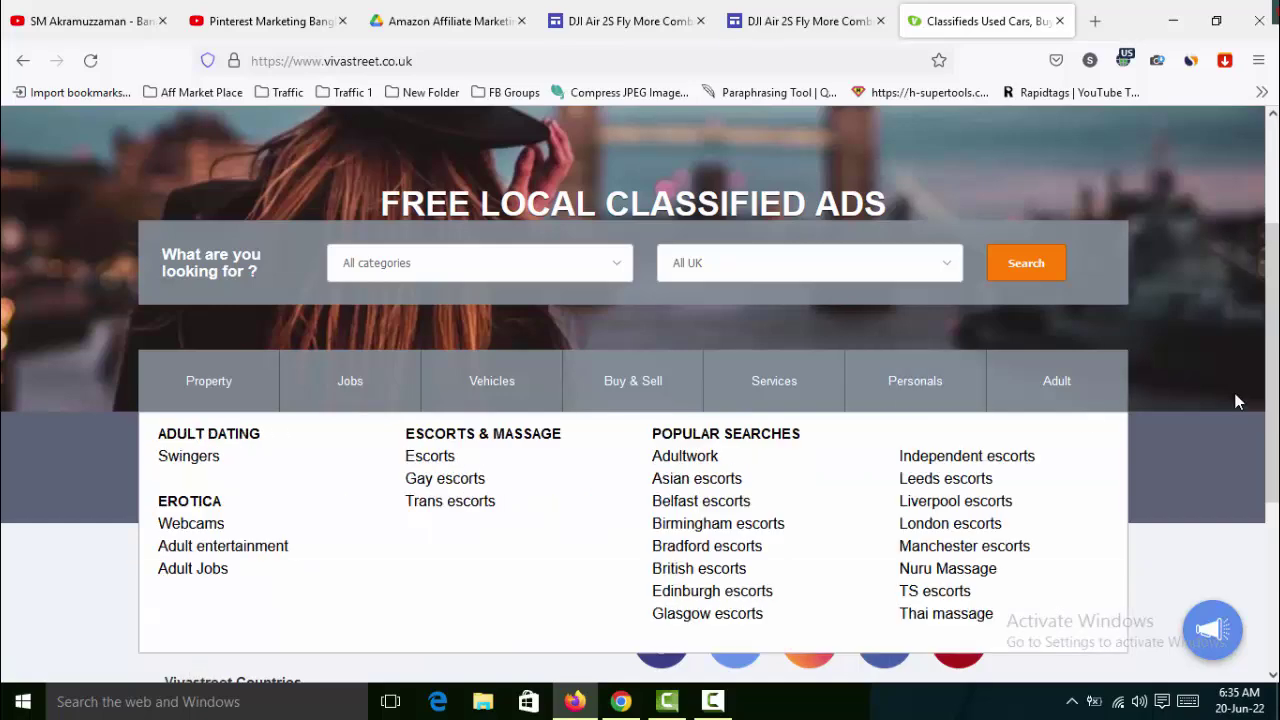
{"action": "scroll", "coordinate": [1200, 390], "scroll_direction": "up", "scroll_amount": 2}
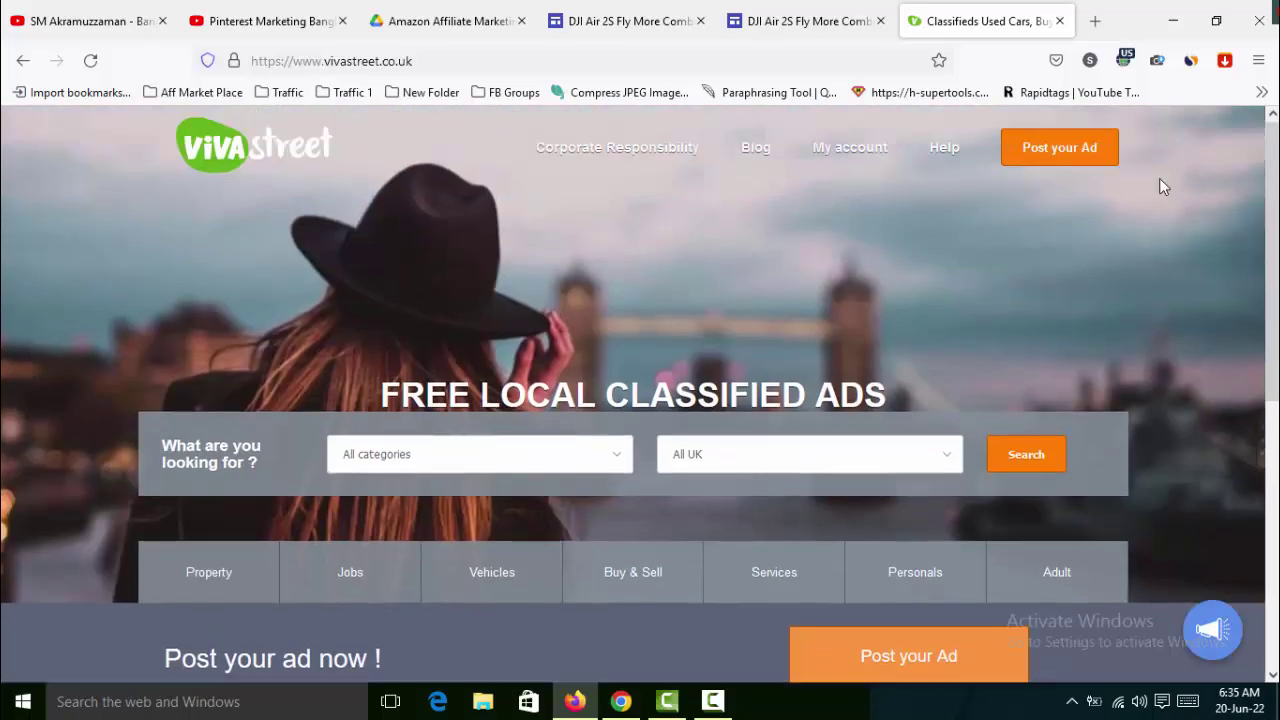
{"action": "scroll", "coordinate": [1146, 297], "scroll_direction": "down", "scroll_amount": 6}
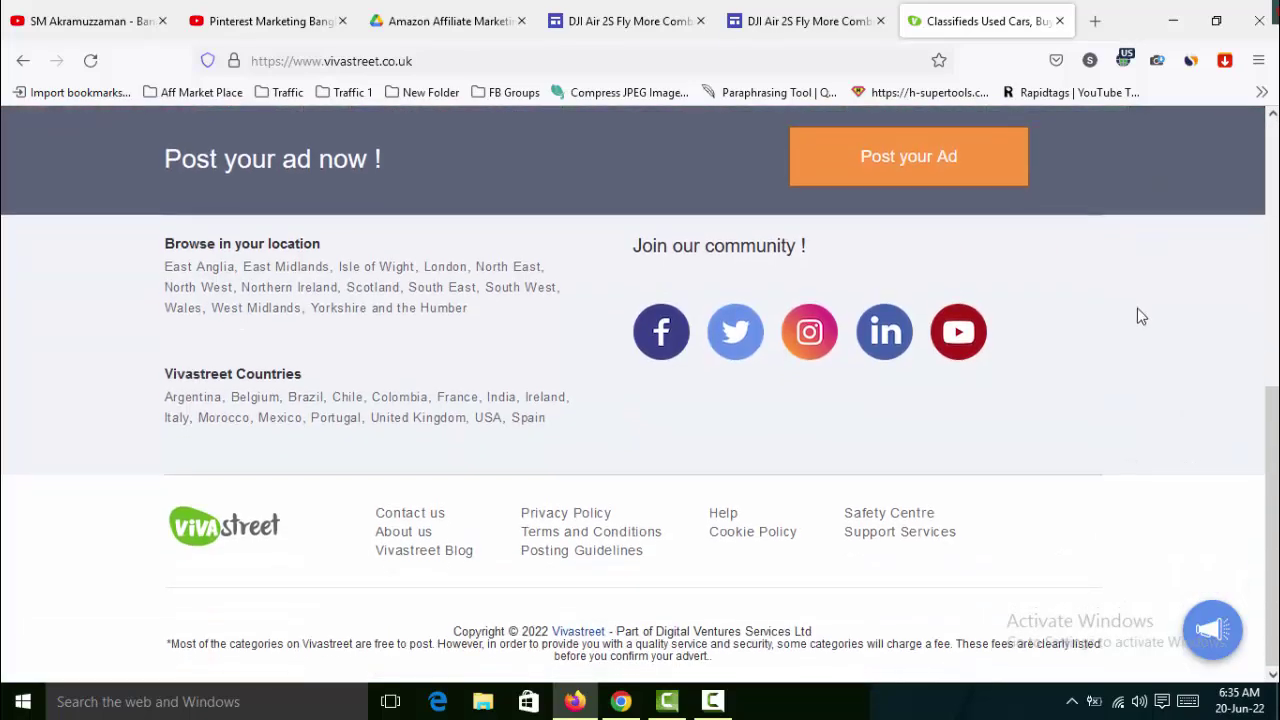
{"action": "scroll", "coordinate": [1140, 310], "scroll_direction": "up", "scroll_amount": 5}
- Open the Vivastreet account's ads page and start posting a new ad
{"action": "left_click", "coordinate": [830, 149]}
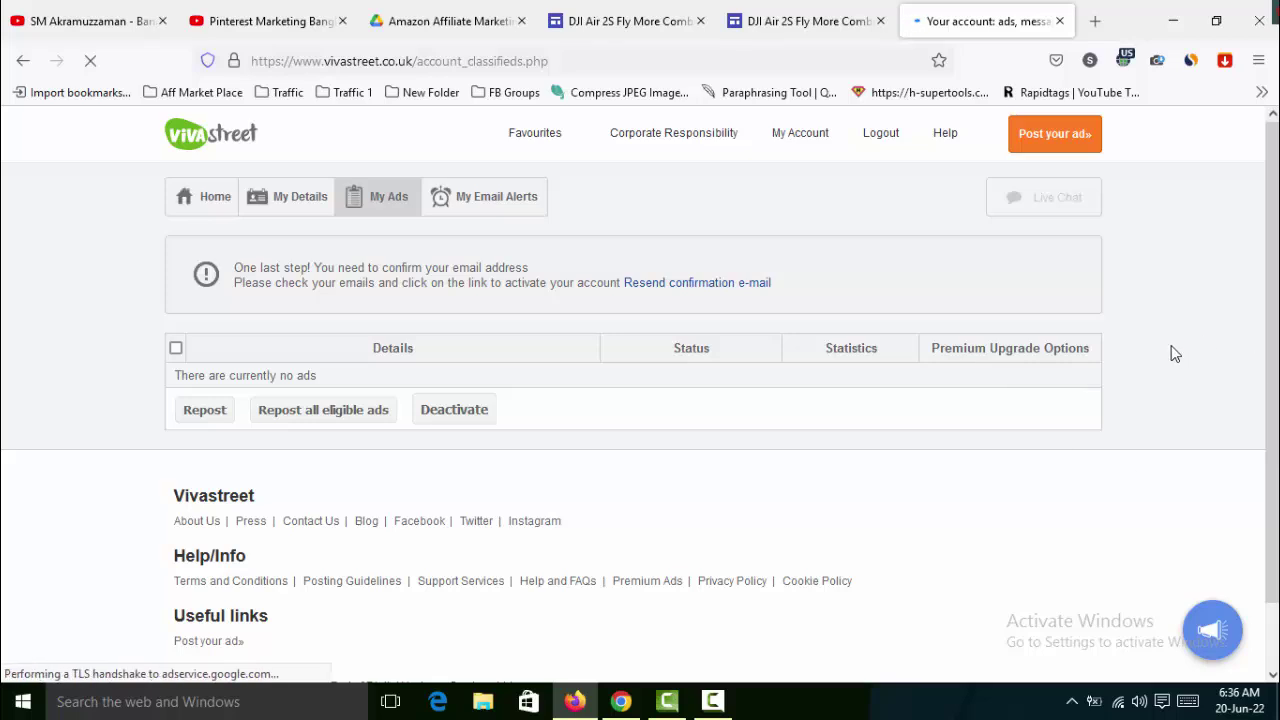
{"action": "scroll", "coordinate": [1164, 327], "scroll_direction": "down", "scroll_amount": 1}
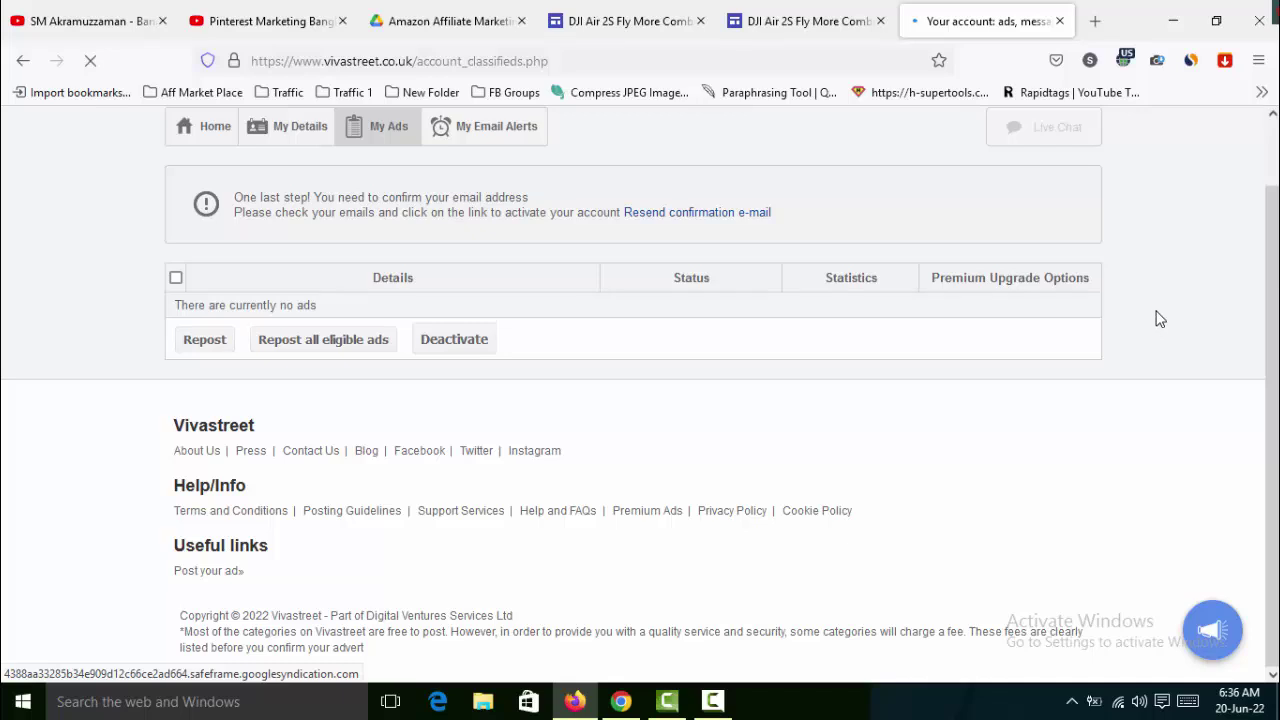
{"action": "scroll", "coordinate": [1158, 318], "scroll_direction": "up", "scroll_amount": 1}
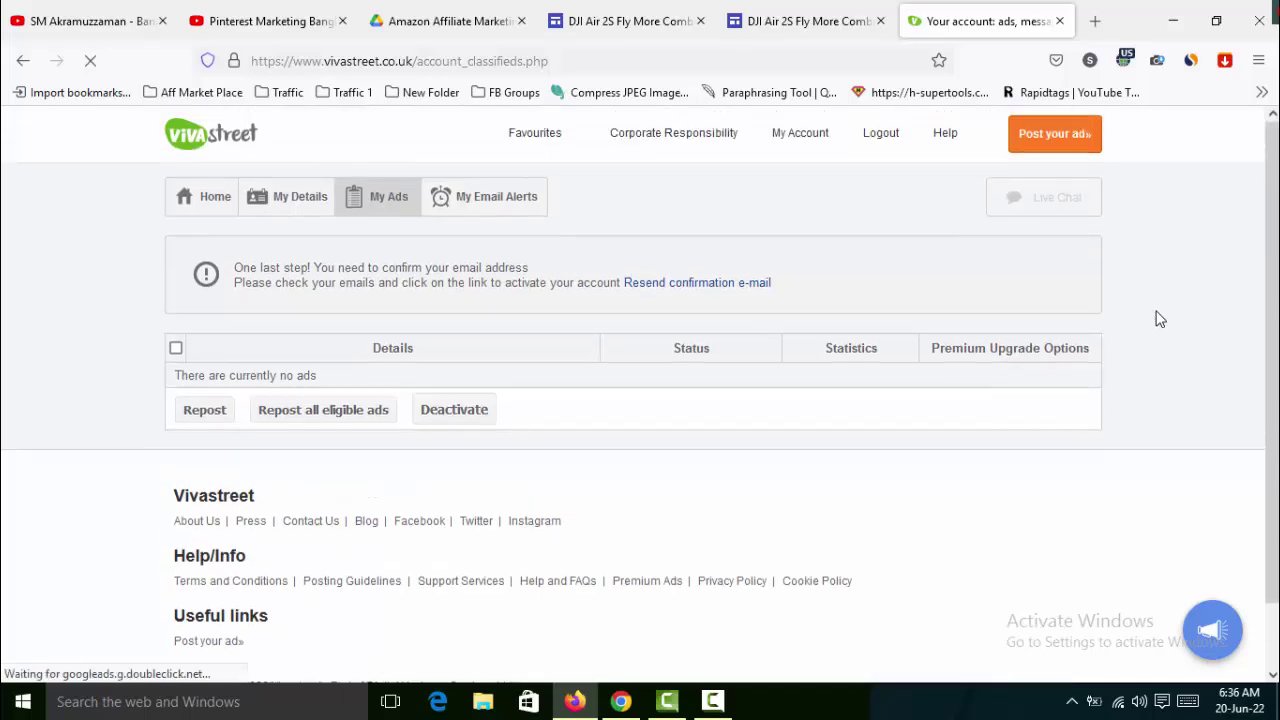
{"action": "left_click", "coordinate": [1073, 146]}
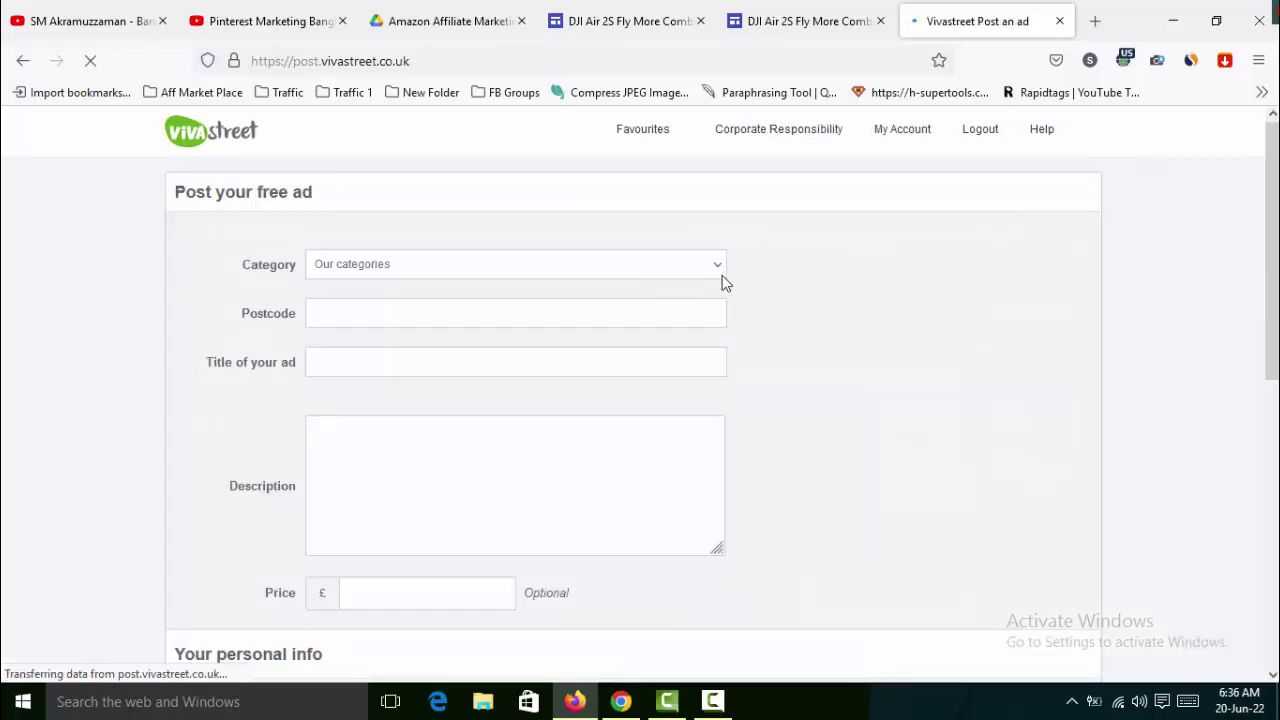
- Choose Computers & Accessories under Electronics as the ad's category
{"action": "left_click", "coordinate": [705, 270]}
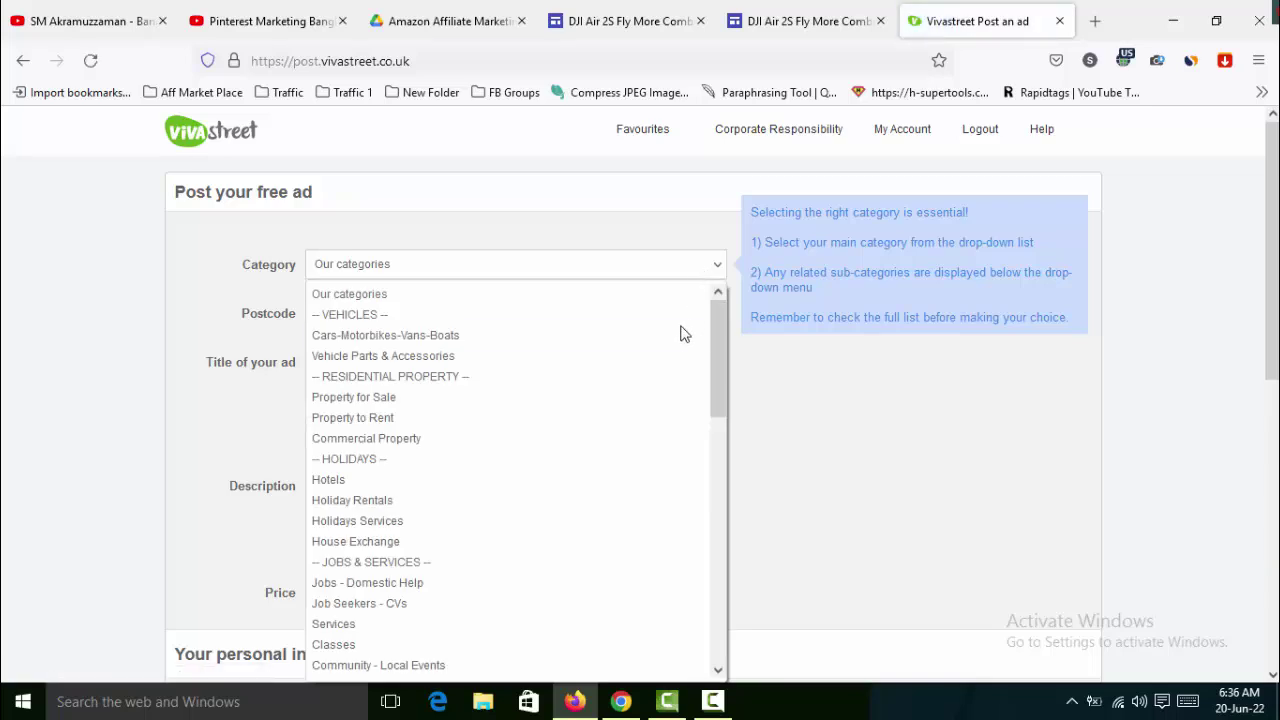
{"action": "scroll", "coordinate": [671, 342], "scroll_direction": "down", "scroll_amount": 6}
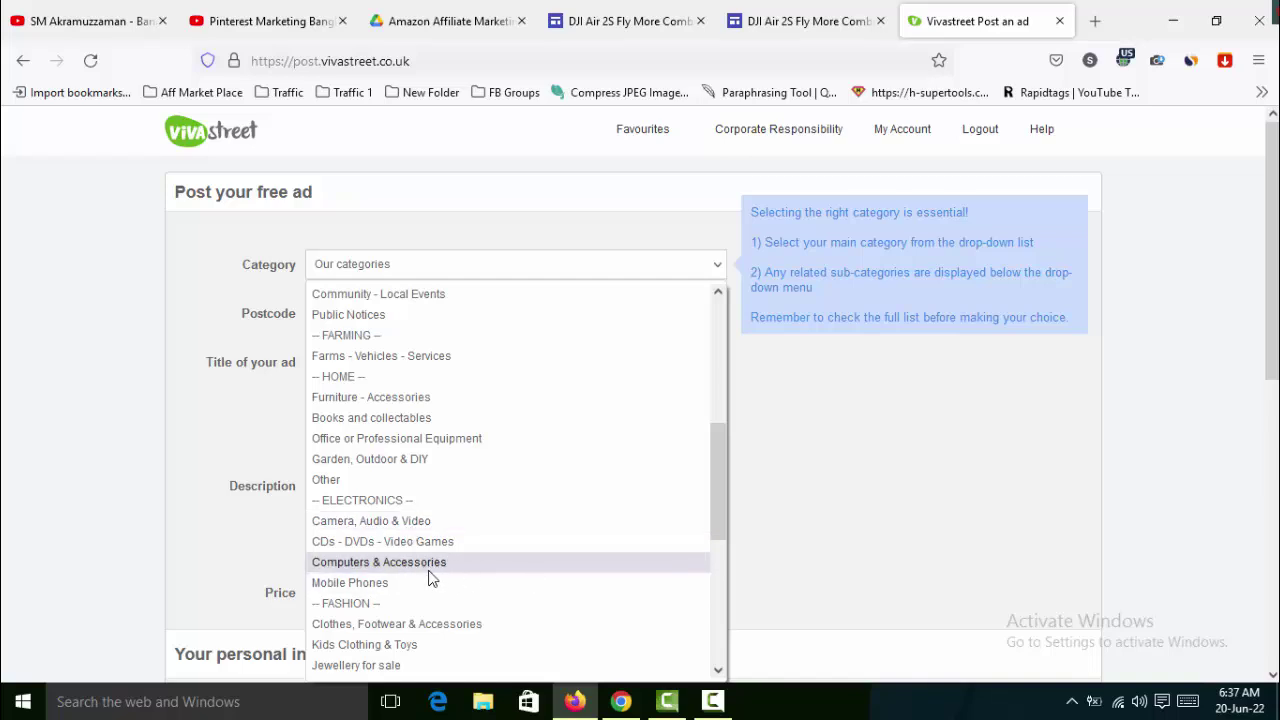
{"action": "left_click", "coordinate": [770, 498]}
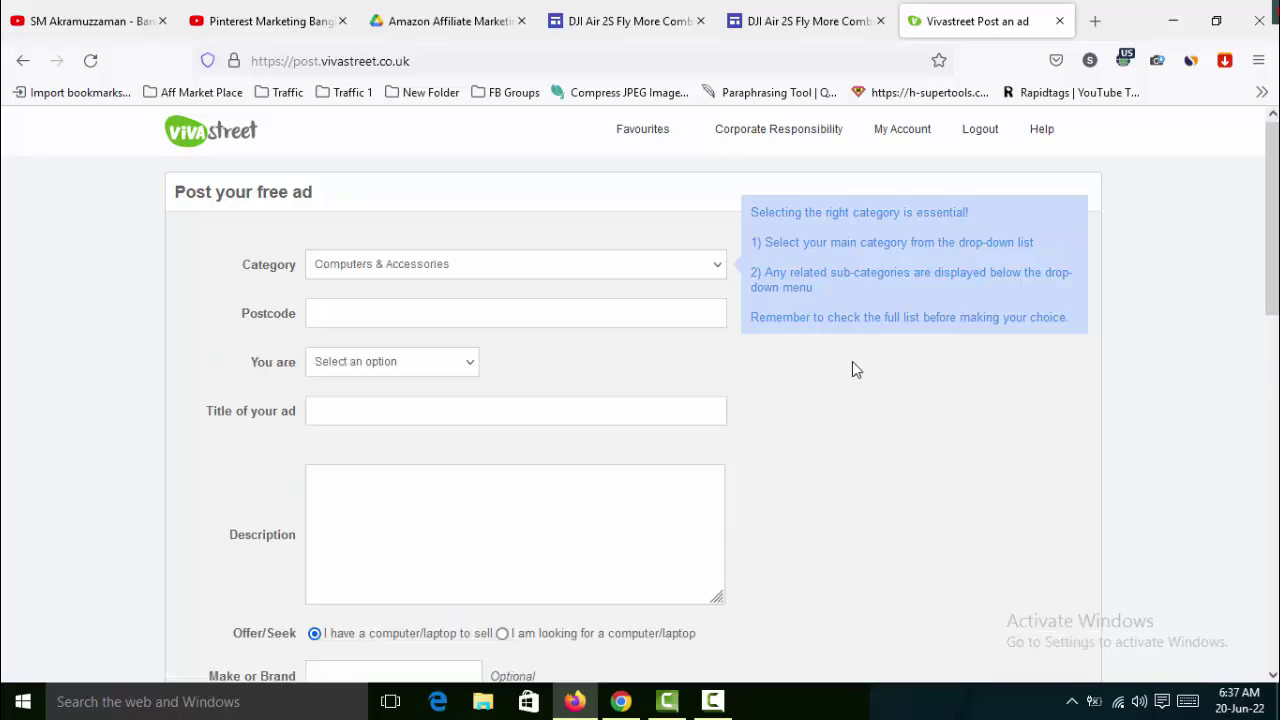
- Fill in the ad's postcode and set the advertiser type to Individual
{"action": "left_click", "coordinate": [415, 314]}
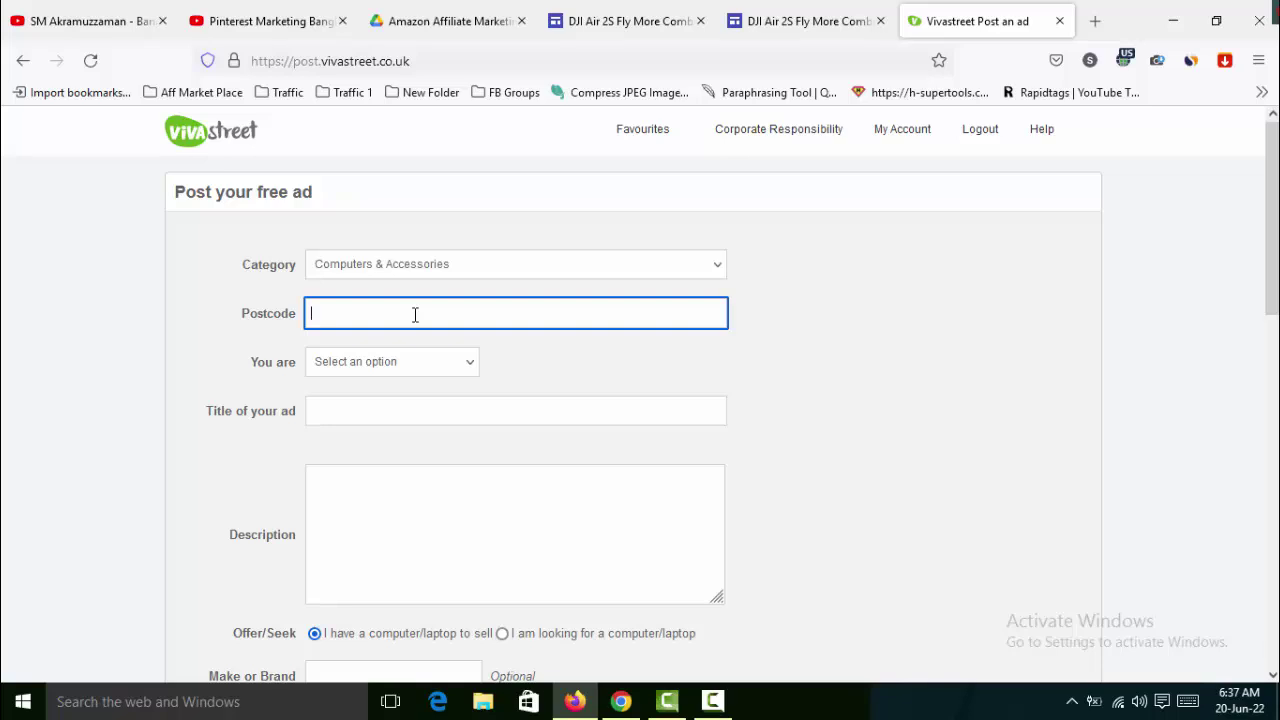
{"action": "type", "text": "5"}
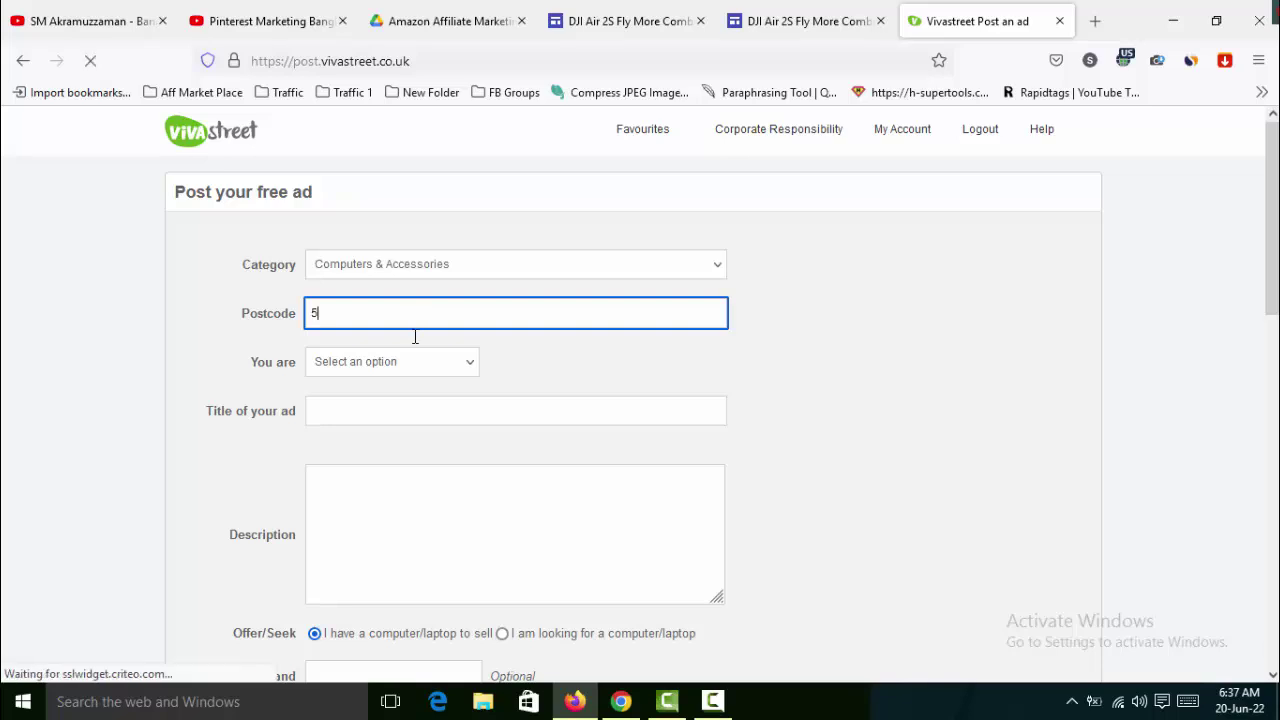
{"action": "type", "text": "0005"}
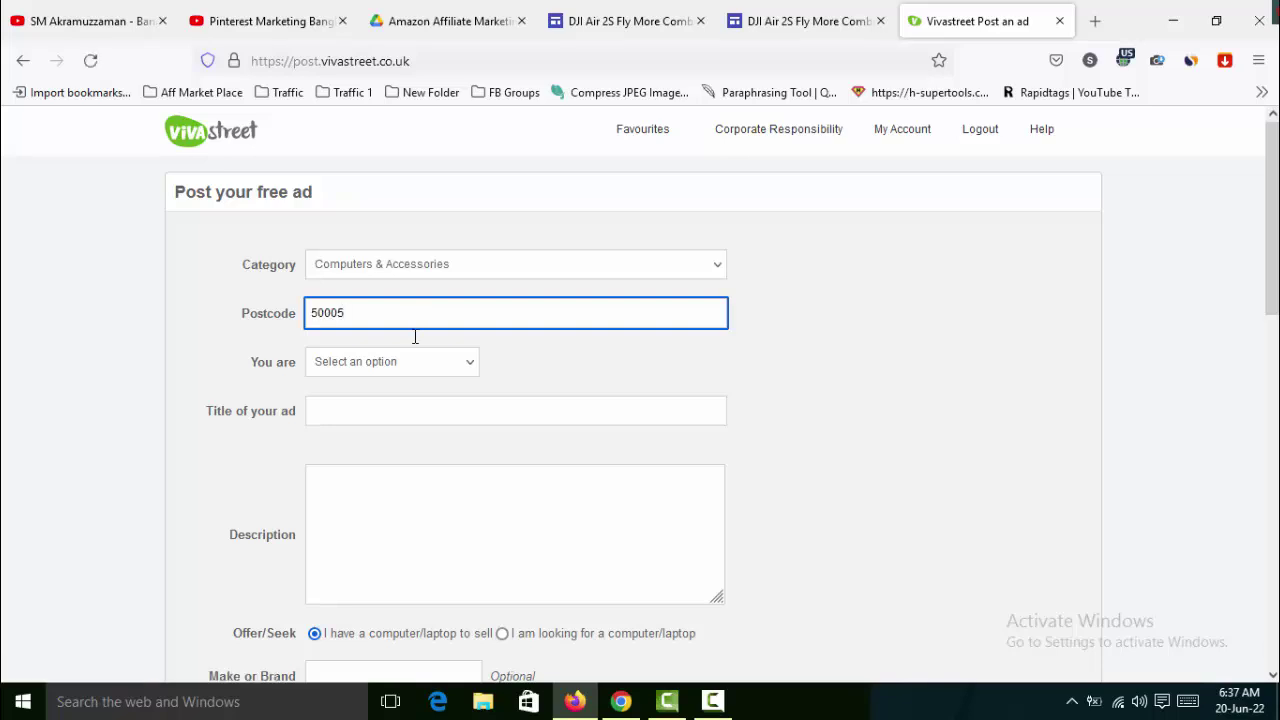
{"action": "left_click", "coordinate": [447, 374]}
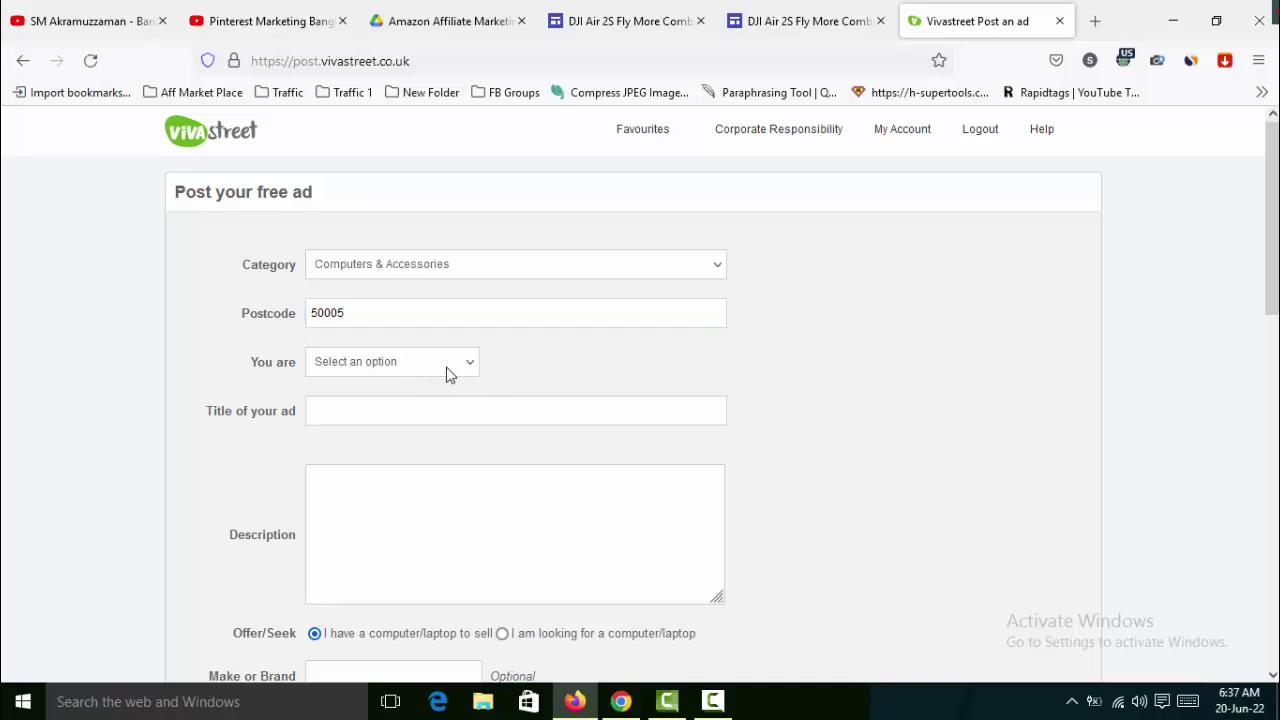
{"action": "left_click", "coordinate": [460, 365]}
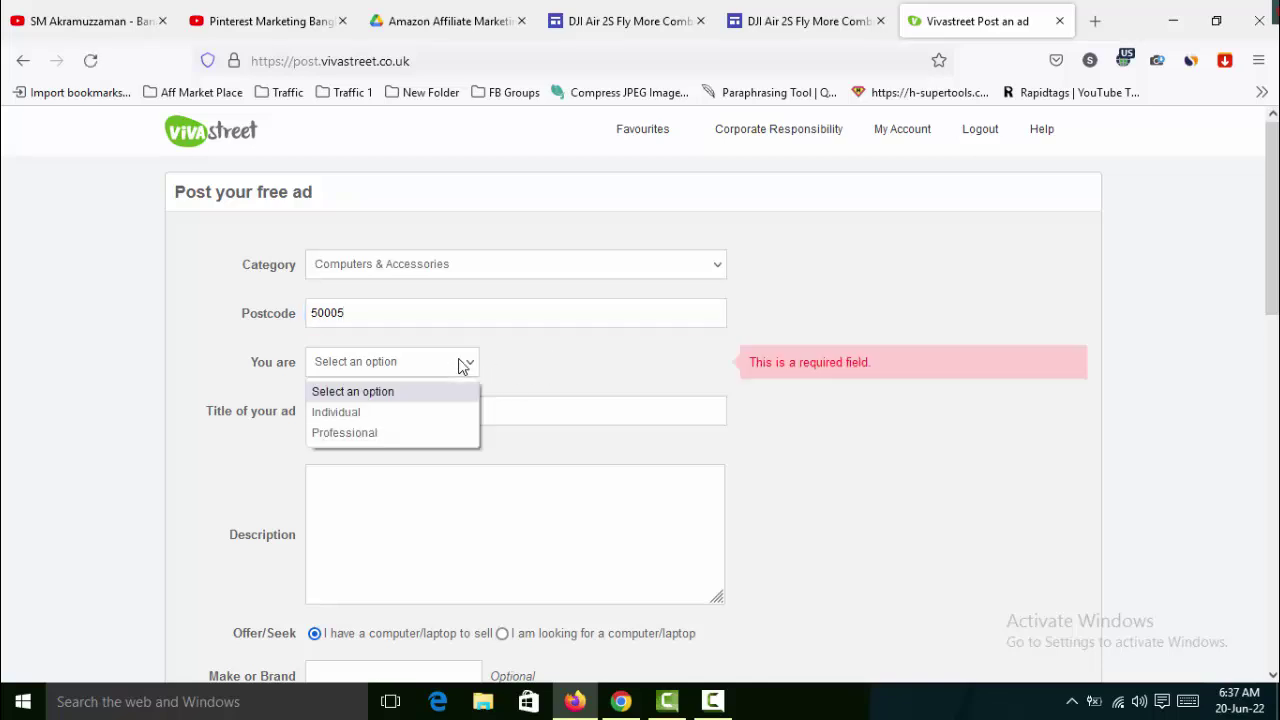
{"action": "left_click", "coordinate": [388, 411]}
- Copy "DJI Air 2S Fly More Combo with Smart Controller" from the published Google Sites page into the ad's title
{"action": "left_click", "coordinate": [403, 419]}
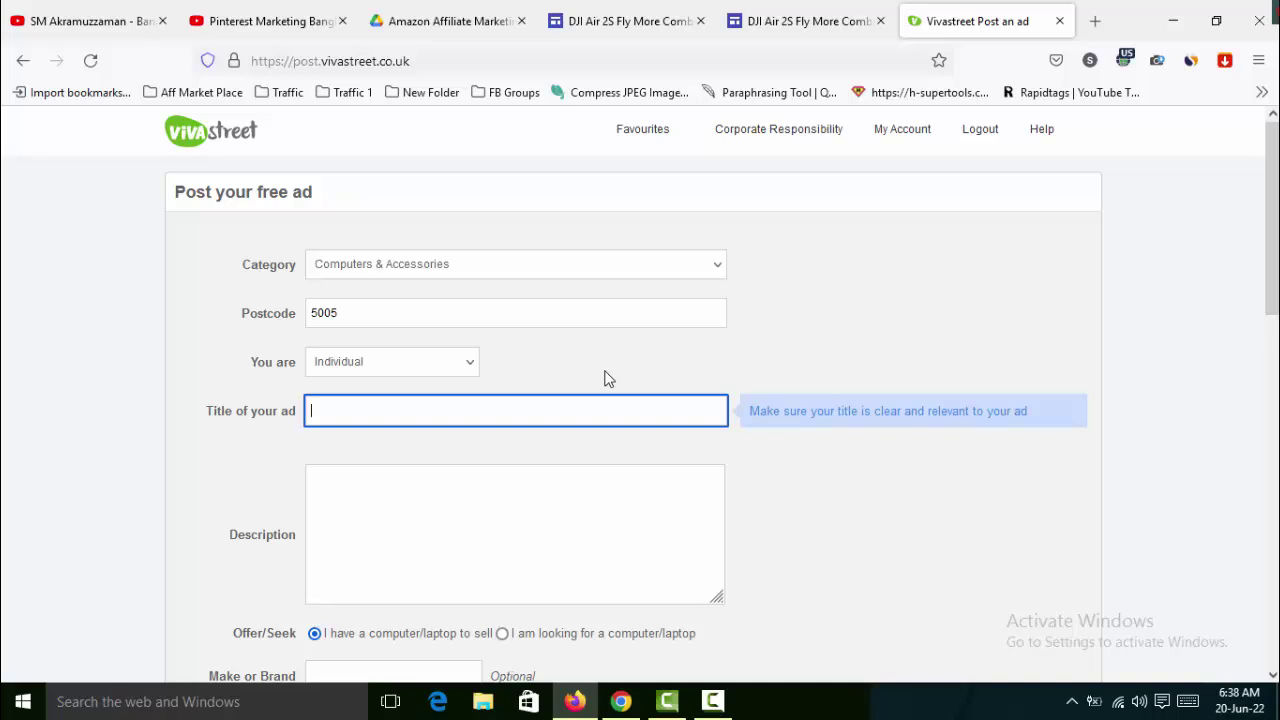
{"action": "left_click", "coordinate": [808, 24]}
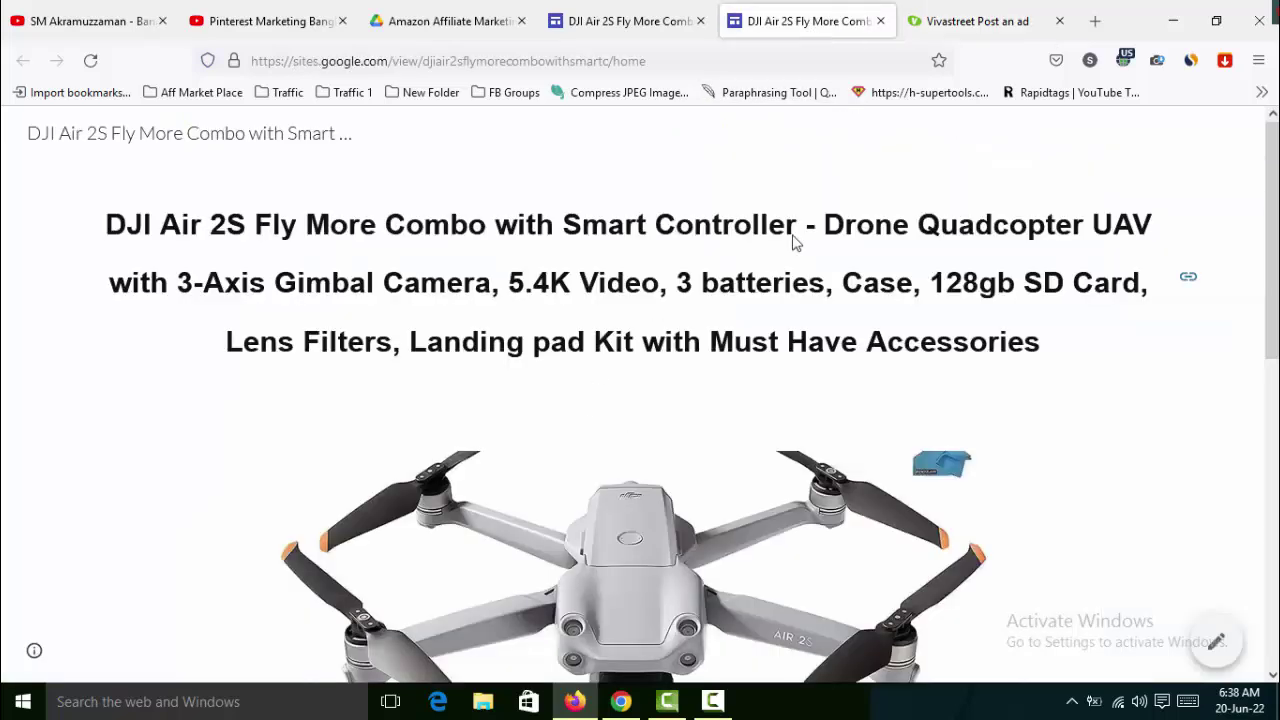
{"action": "left_click_drag", "start_coordinate": [797, 224], "coordinate": [107, 228]}
{"action": "key", "text": "ctrl+c"}
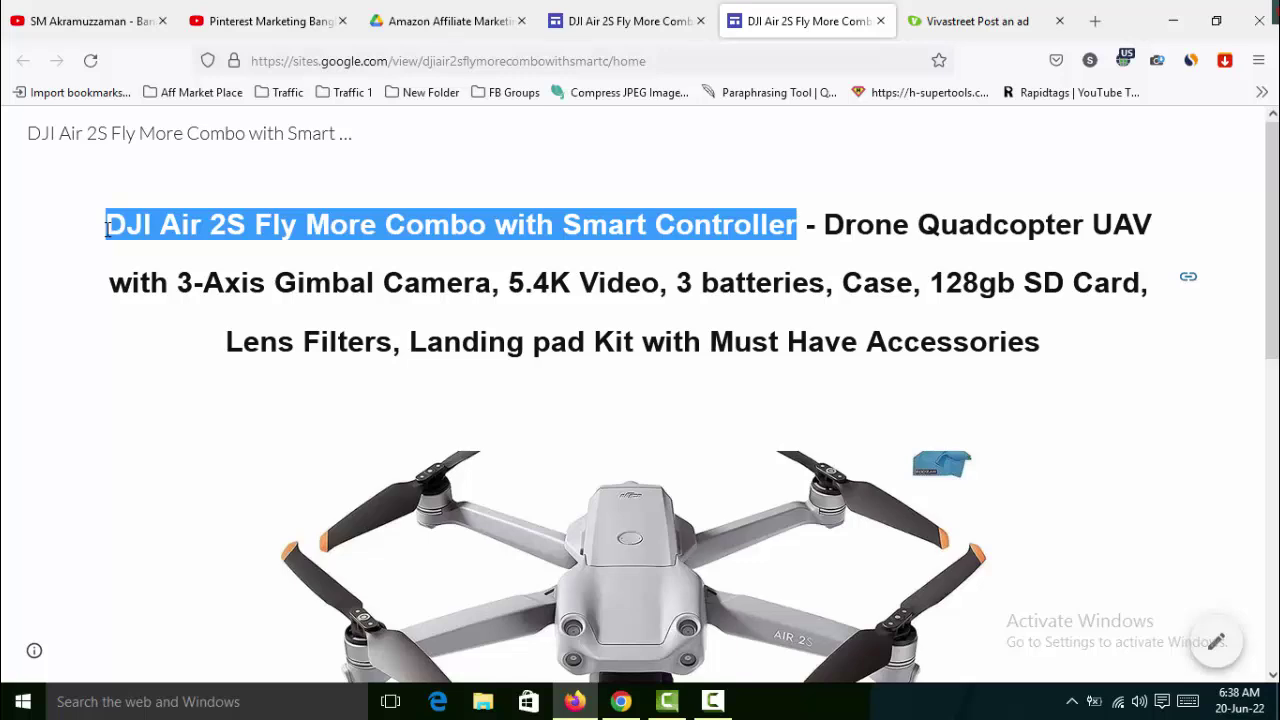
{"action": "left_click", "coordinate": [970, 22]}
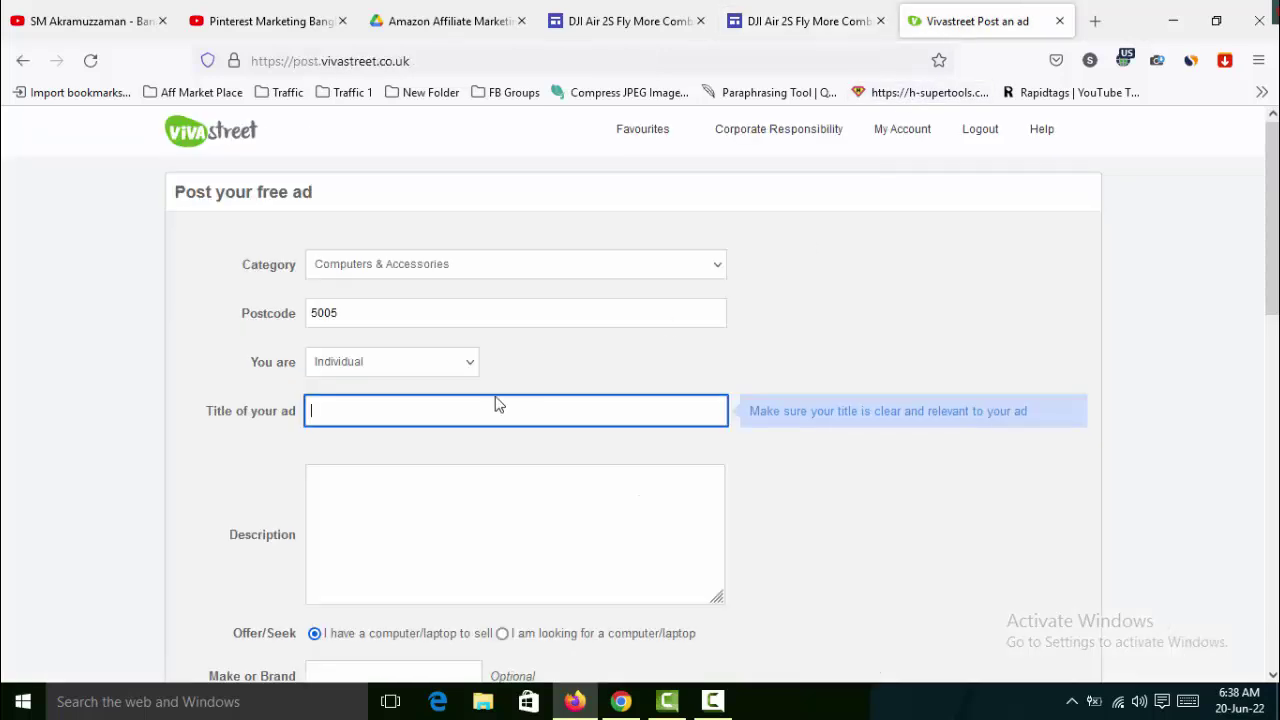
{"action": "key", "text": "ctrl+v"}
- Copy the 1-INCH IMAGE SENSOR and MASTERSHOTS bullet points from the published site into the ad's description
{"action": "scroll", "coordinate": [849, 380], "scroll_direction": "down", "scroll_amount": 7}
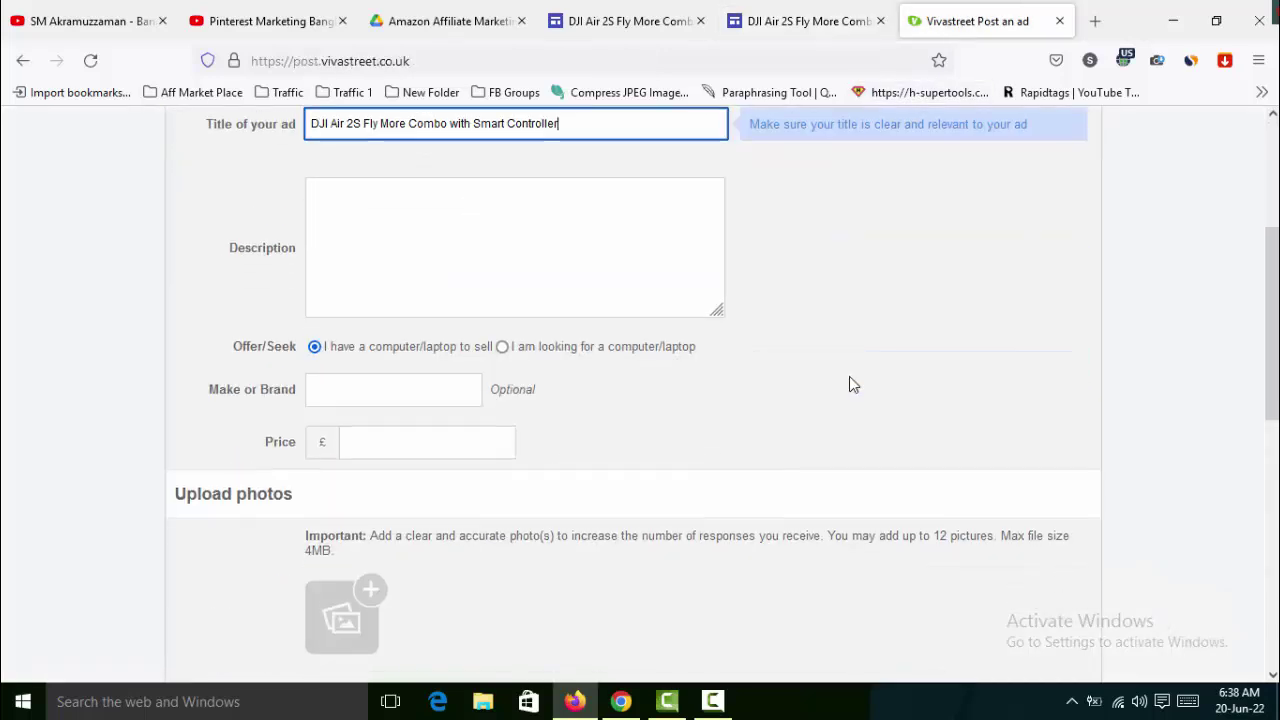
{"action": "scroll", "coordinate": [849, 385], "scroll_direction": "up", "scroll_amount": 6}
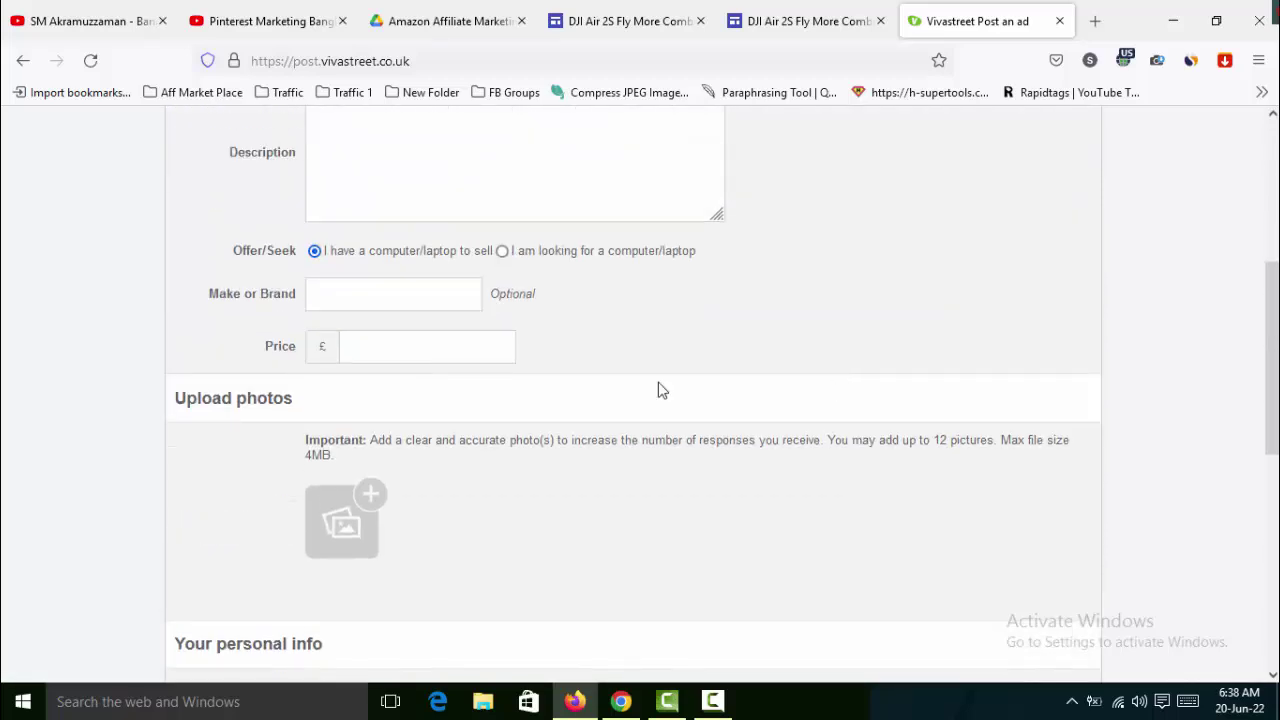
{"action": "left_click", "coordinate": [478, 415]}
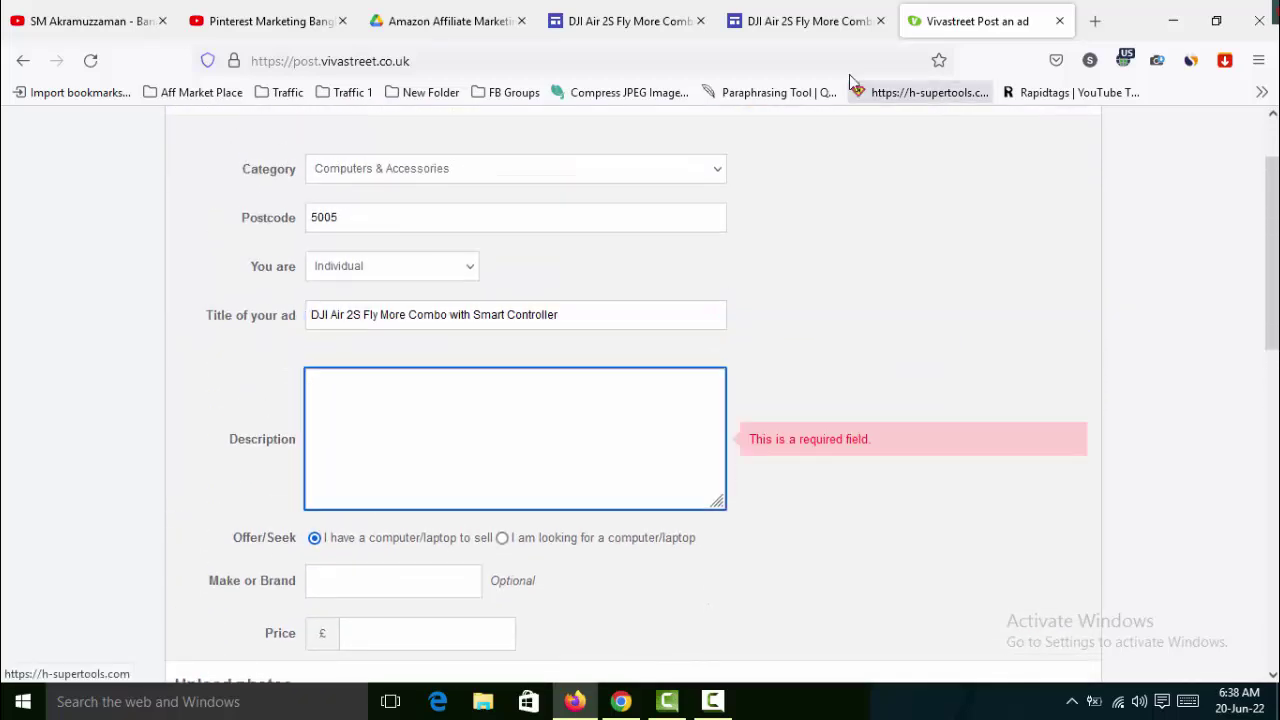
{"action": "left_click", "coordinate": [805, 21]}
{"action": "scroll", "coordinate": [1040, 385], "scroll_direction": "down", "scroll_amount": 6}
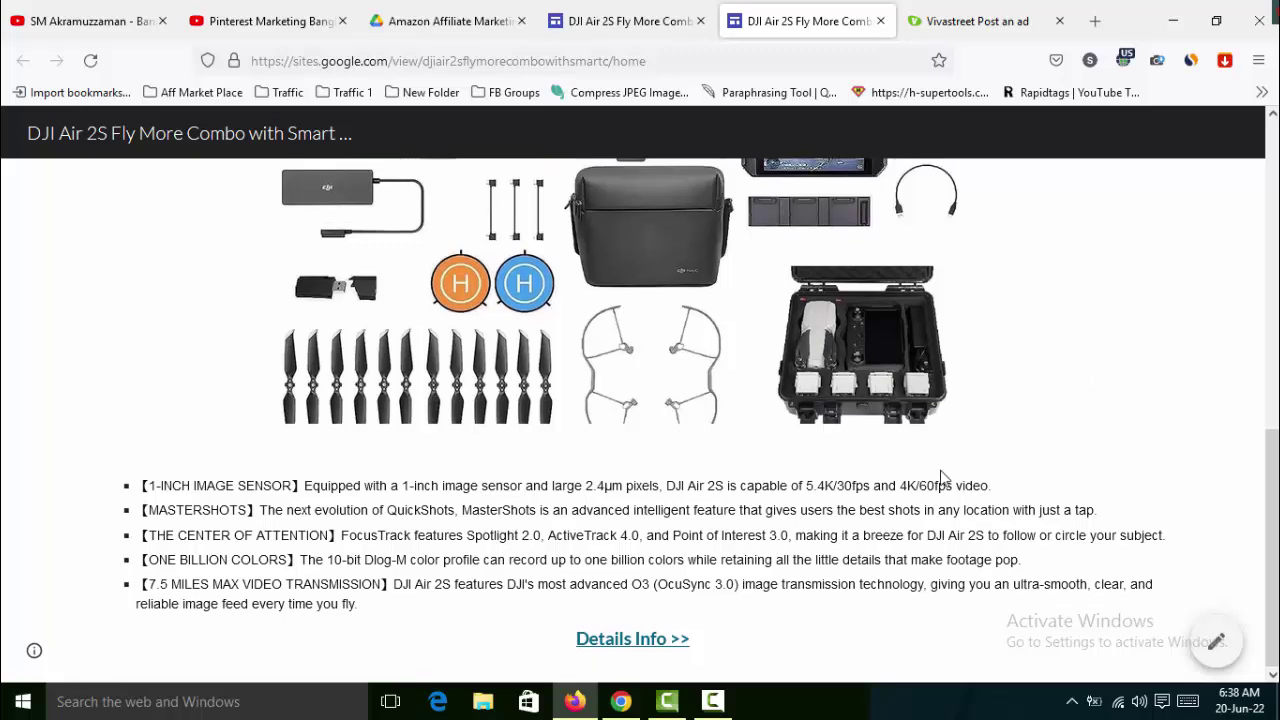
{"action": "left_click_drag", "start_coordinate": [1099, 511], "coordinate": [140, 488]}
{"action": "key", "text": "ctrl+c"}
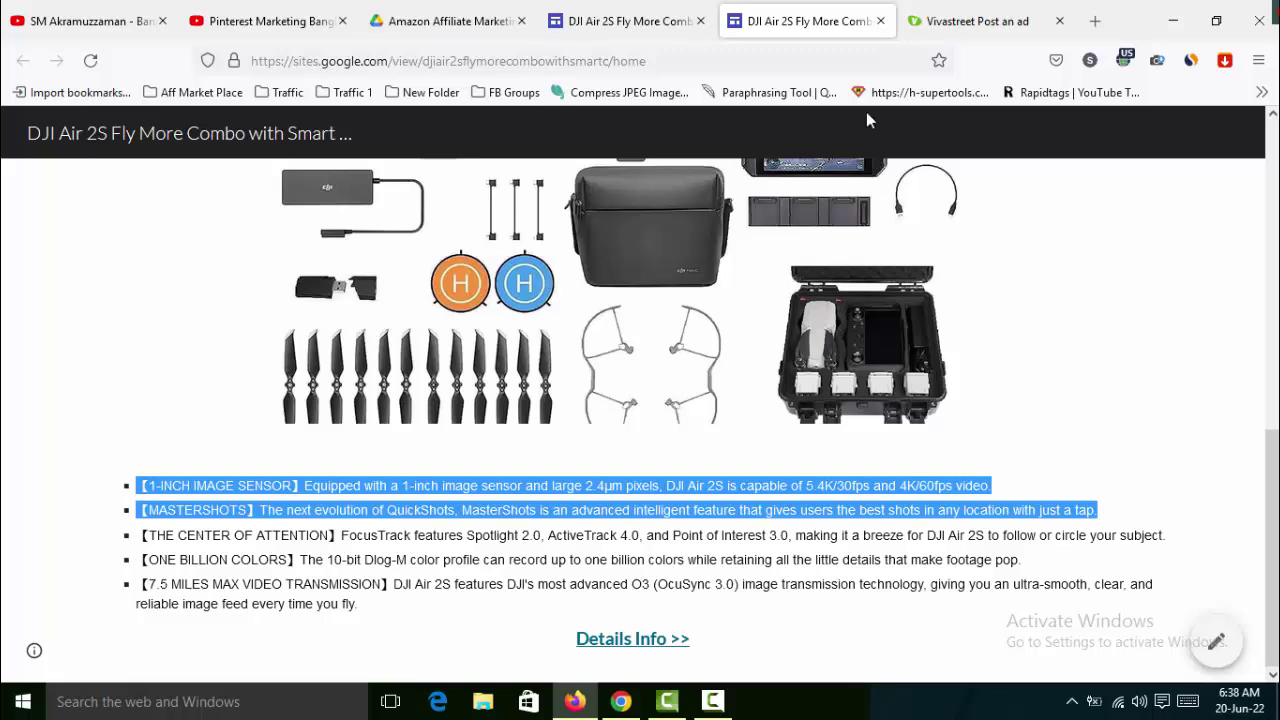
{"action": "left_click", "coordinate": [936, 24]}
{"action": "key", "text": "ctrl+v"}
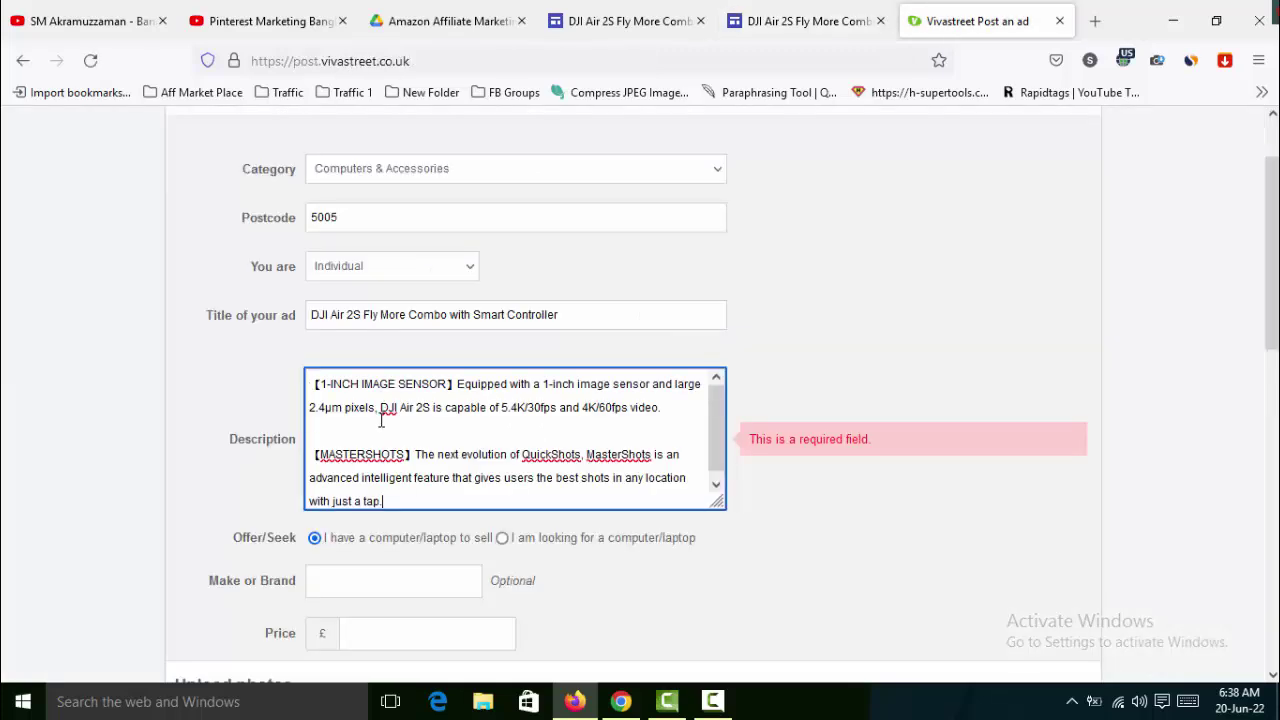
- Add a line "Click Here :" to the end of the description, followed by the published site's copied URL
{"action": "scroll", "coordinate": [533, 447], "scroll_direction": "down", "scroll_amount": 1}
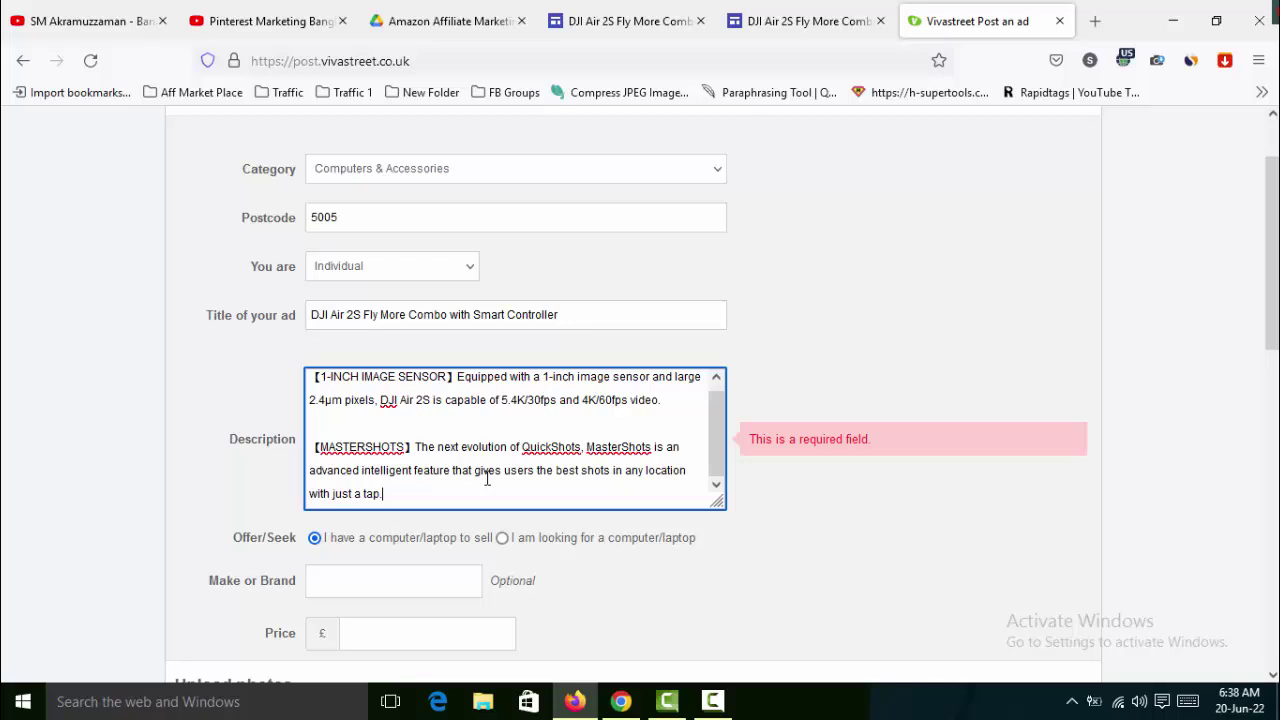
{"action": "key", "text": "Return"}
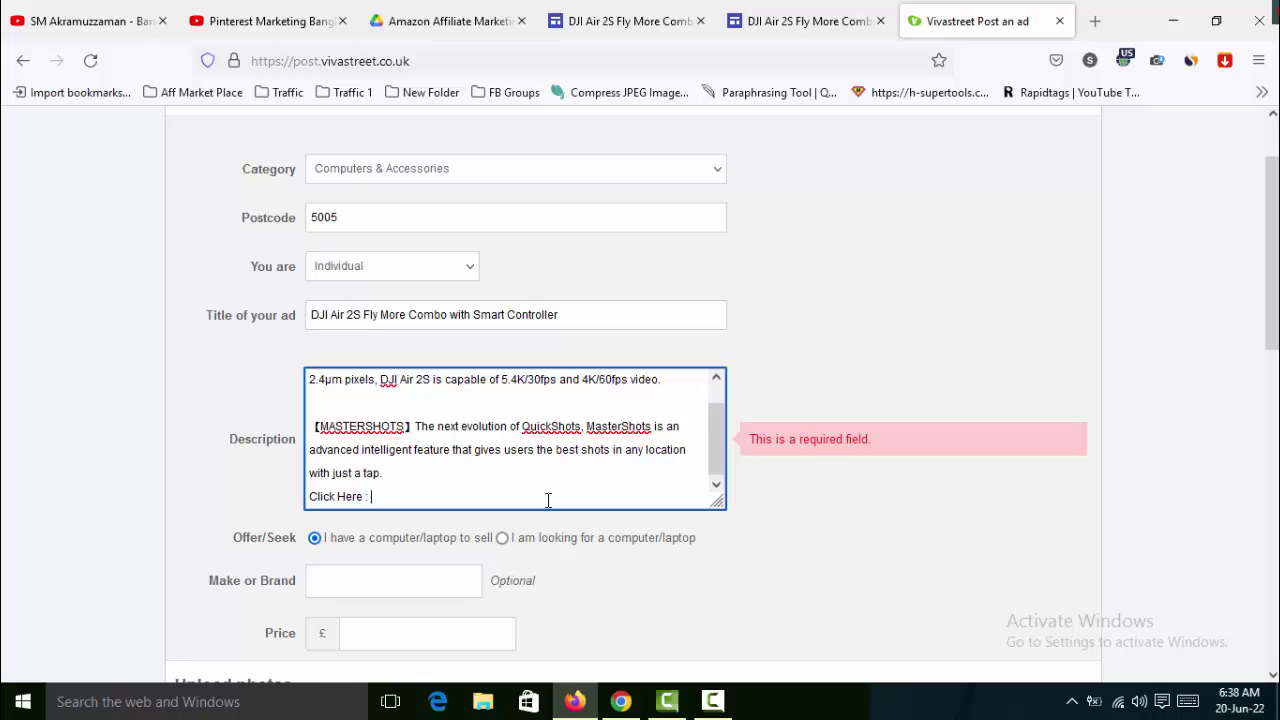
{"action": "left_click", "coordinate": [771, 21]}
{"action": "left_click", "coordinate": [618, 60]}
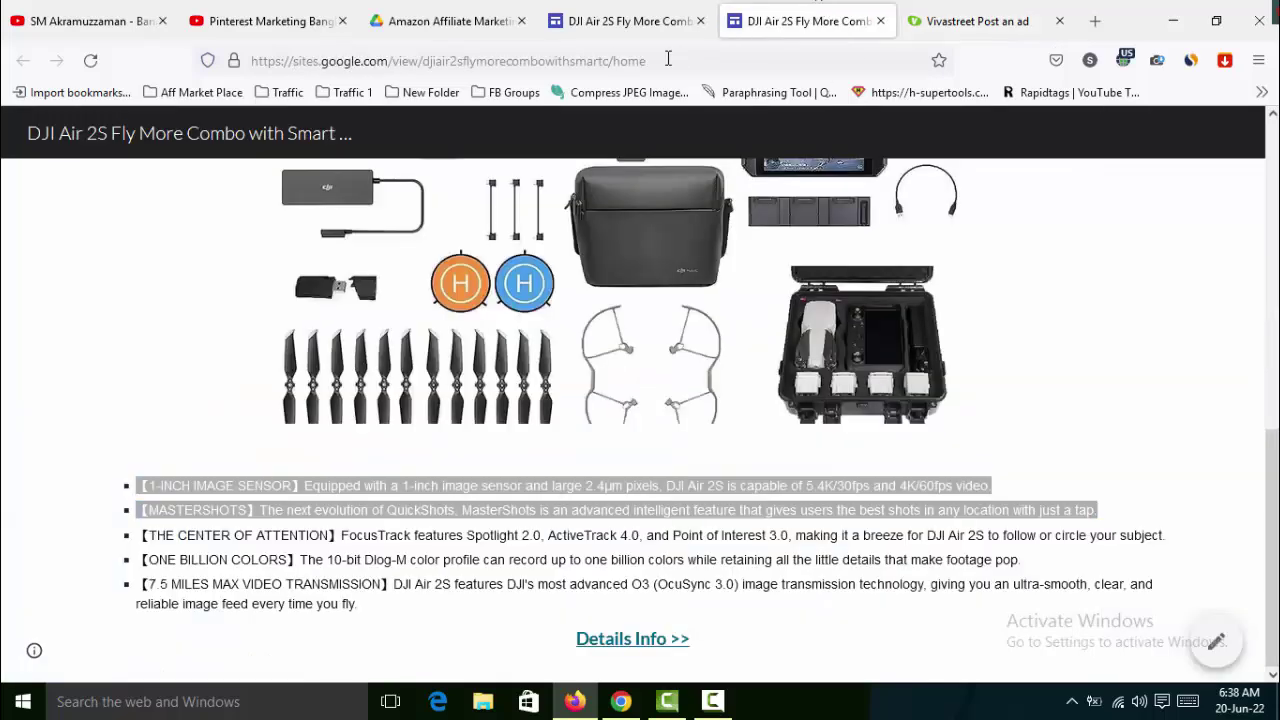
{"action": "right_click", "coordinate": [616, 62]}
{"action": "left_click", "coordinate": [645, 168]}
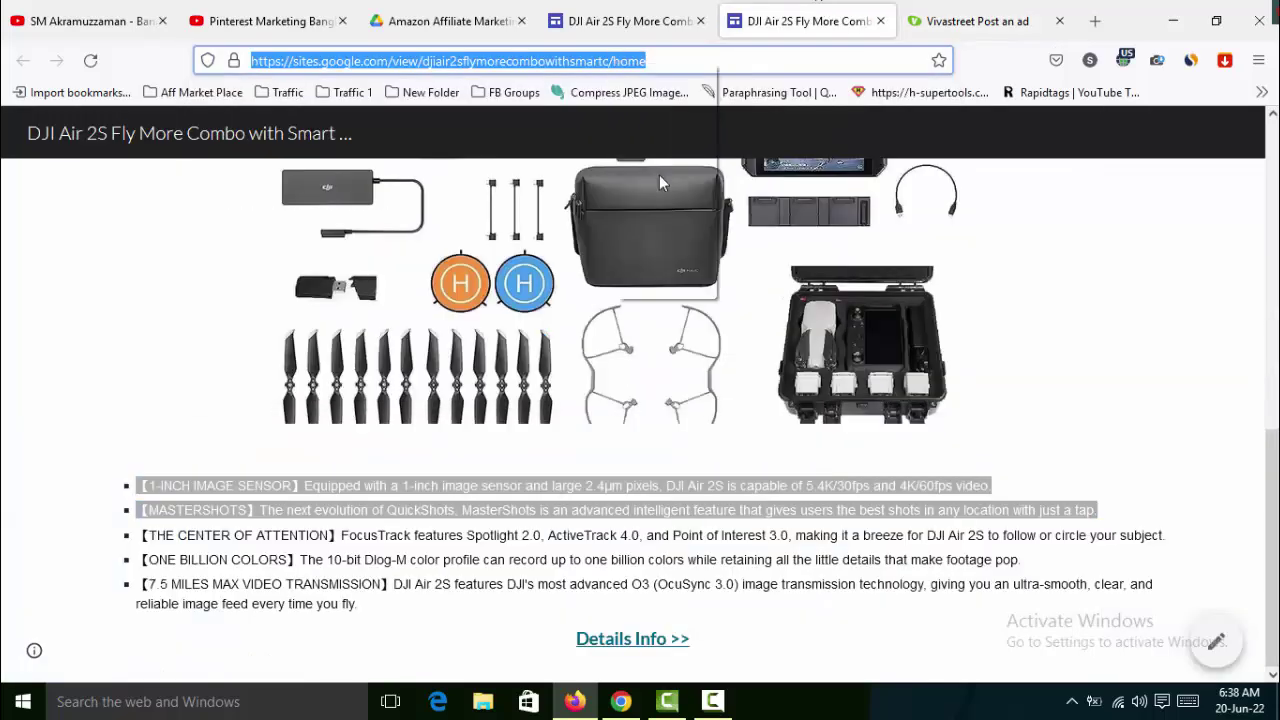
{"action": "left_click", "coordinate": [970, 21]}
{"action": "key", "text": "ctrl+v"}
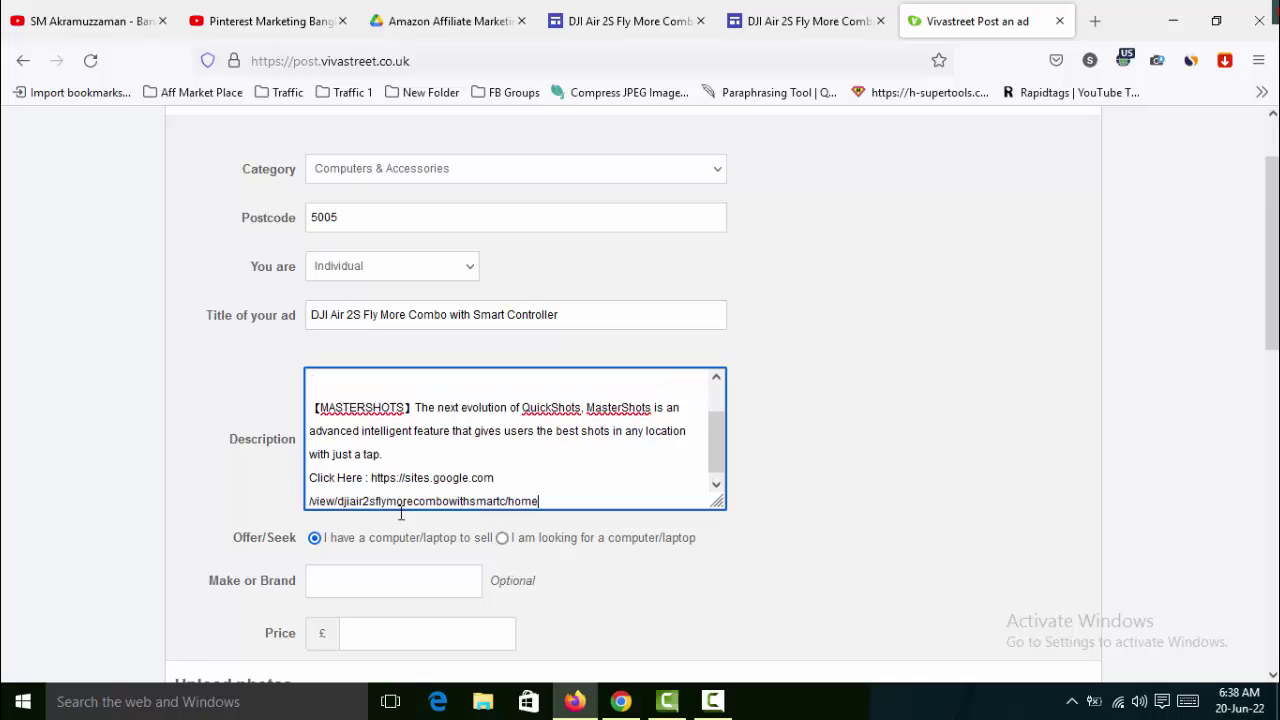
{"action": "left_click", "coordinate": [764, 515]}
- Check the drone's price on its Amazon page in Chrome, return to the Vivastreet ad in Firefox, and set the price to £2169
{"action": "scroll", "coordinate": [814, 480], "scroll_direction": "down", "scroll_amount": 2}
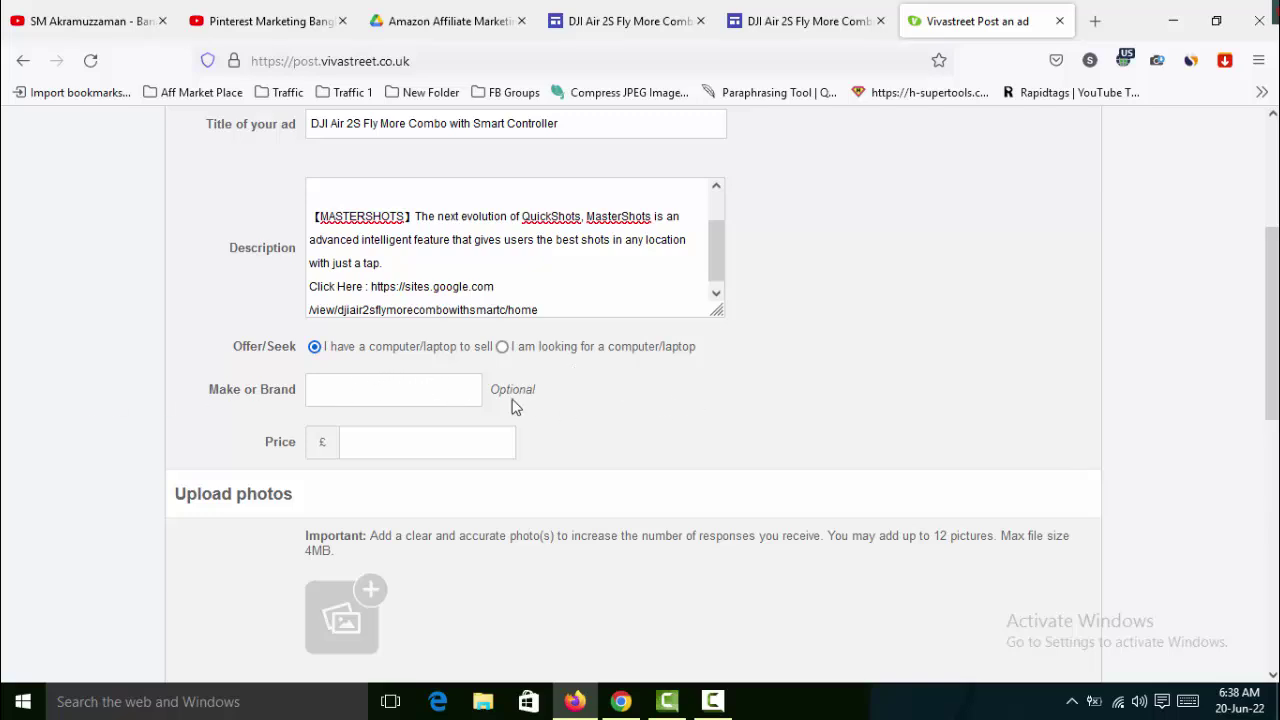
{"action": "left_click", "coordinate": [384, 444]}
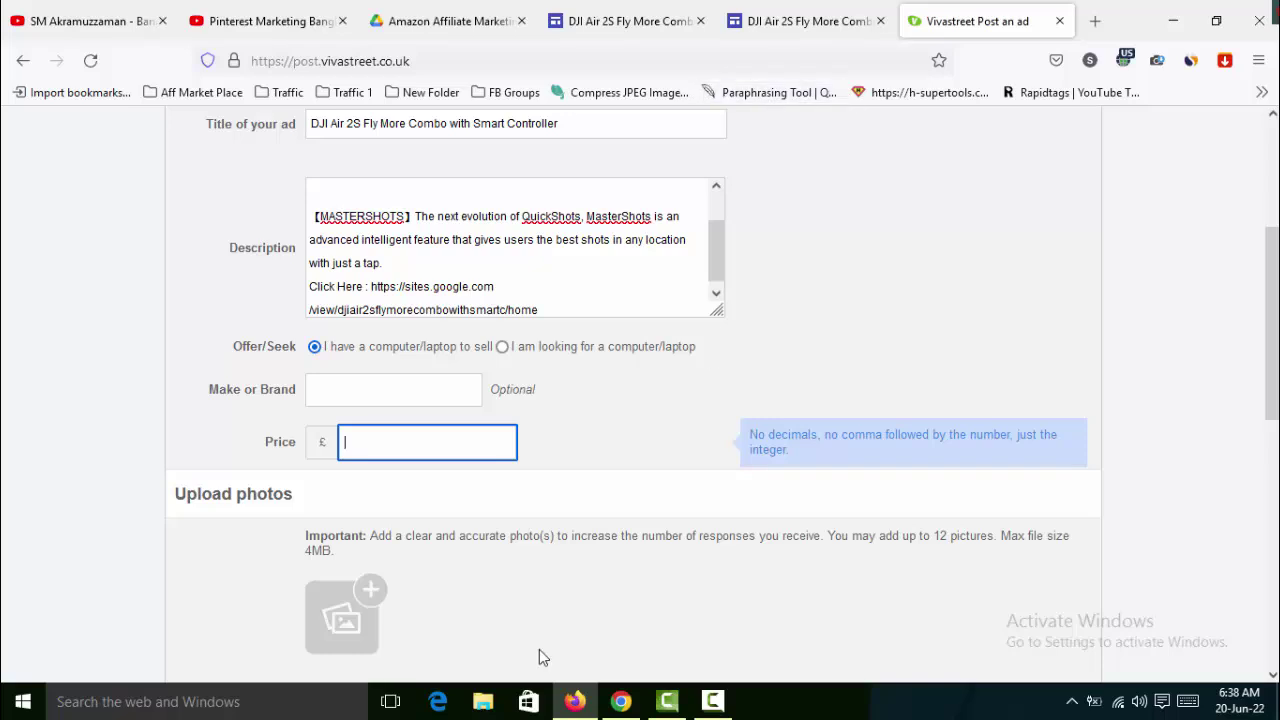
{"action": "left_click", "coordinate": [621, 701]}
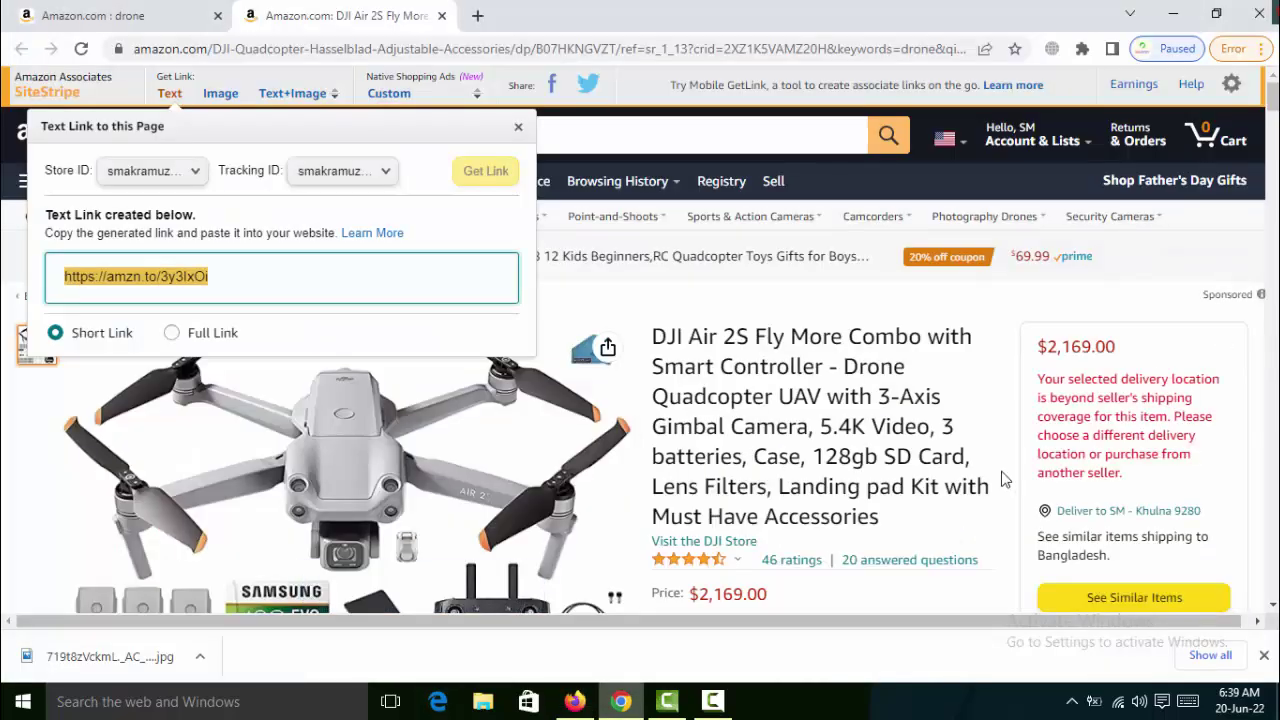
{"action": "left_click", "coordinate": [574, 701]}
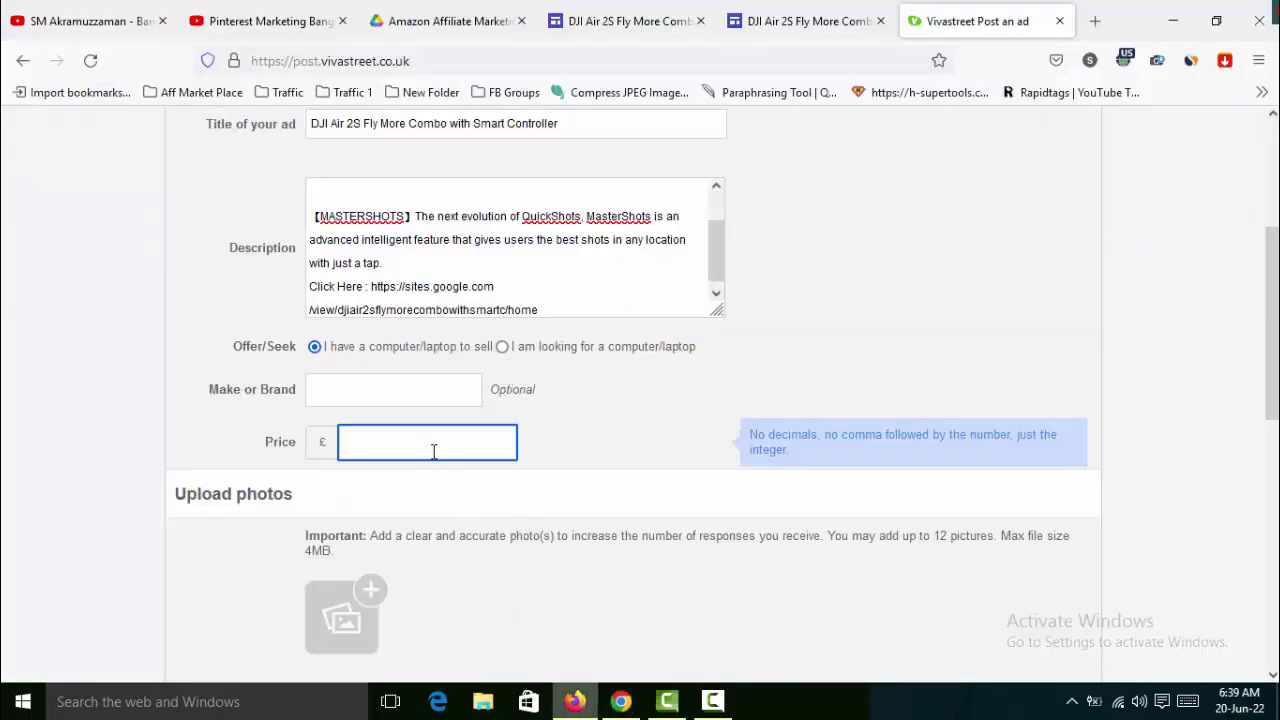
{"action": "left_click", "coordinate": [327, 445]}
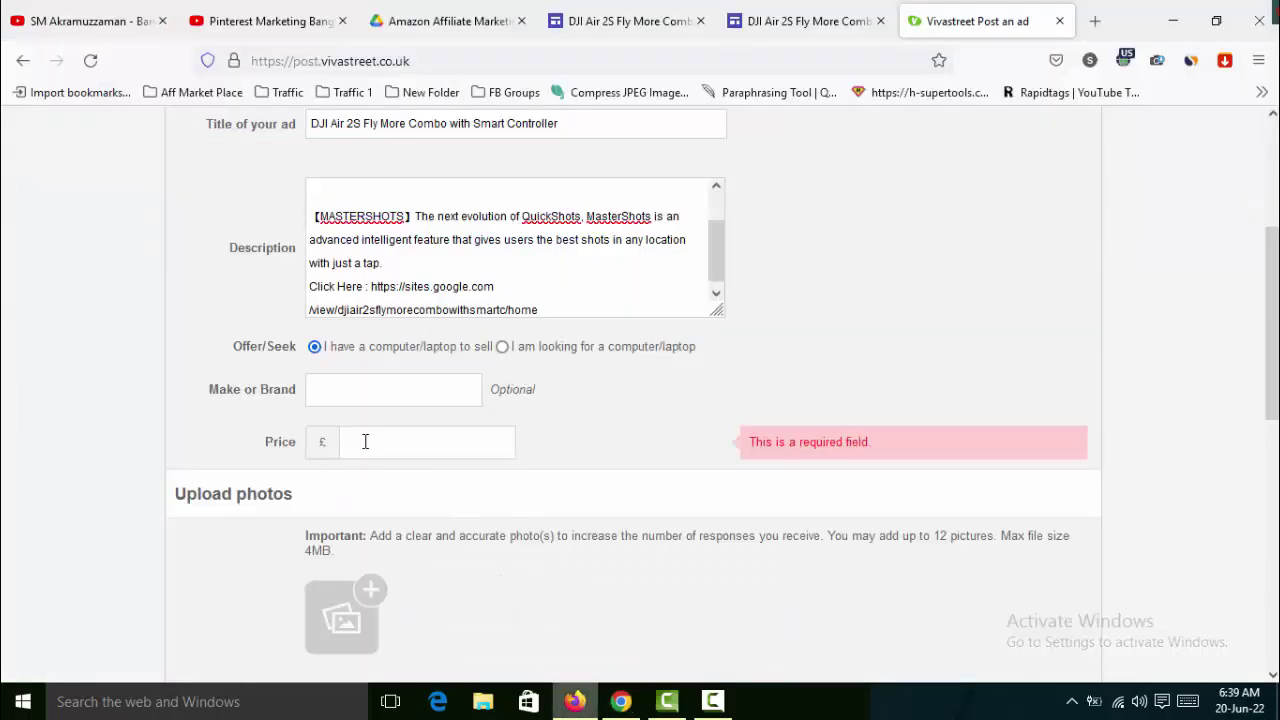
{"action": "left_click", "coordinate": [367, 441]}
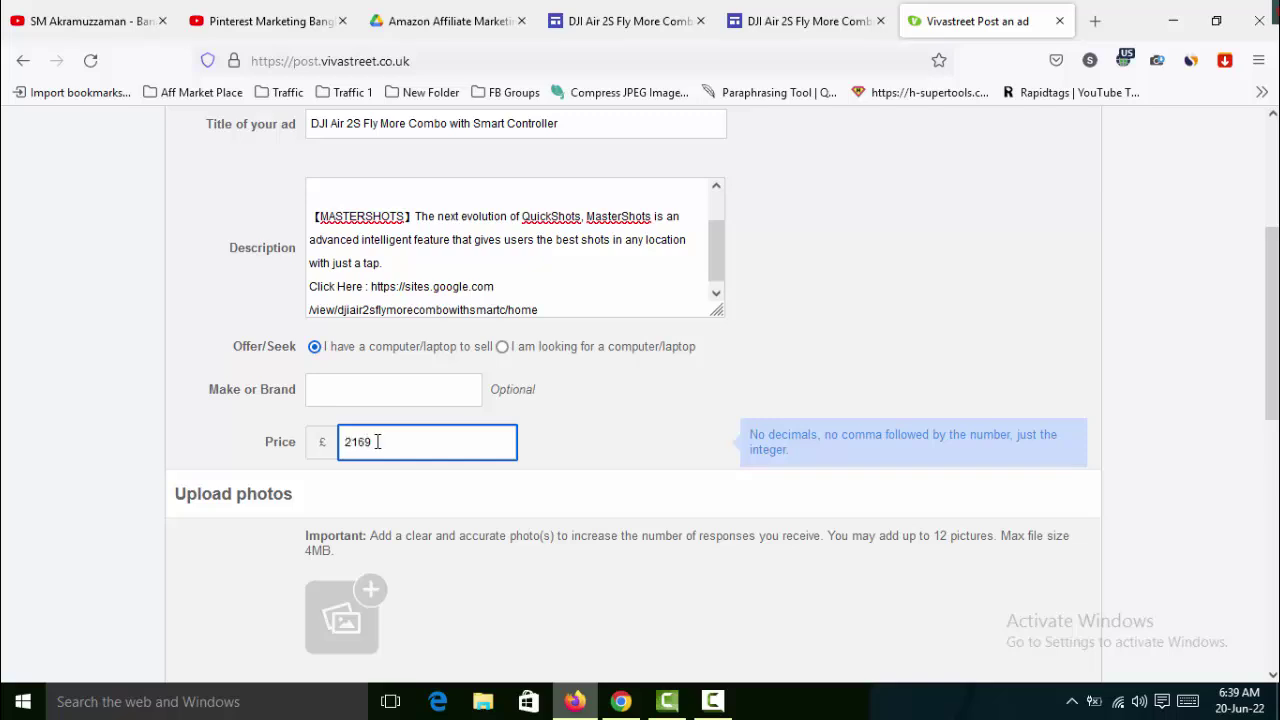
{"action": "left_click", "coordinate": [674, 480]}
- Add the drone picture 719t8zVckmL._AC_SL1490_ from Downloads as the ad's photo, adjusting its crop before uploading
{"action": "scroll", "coordinate": [674, 480], "scroll_direction": "down", "scroll_amount": 1}
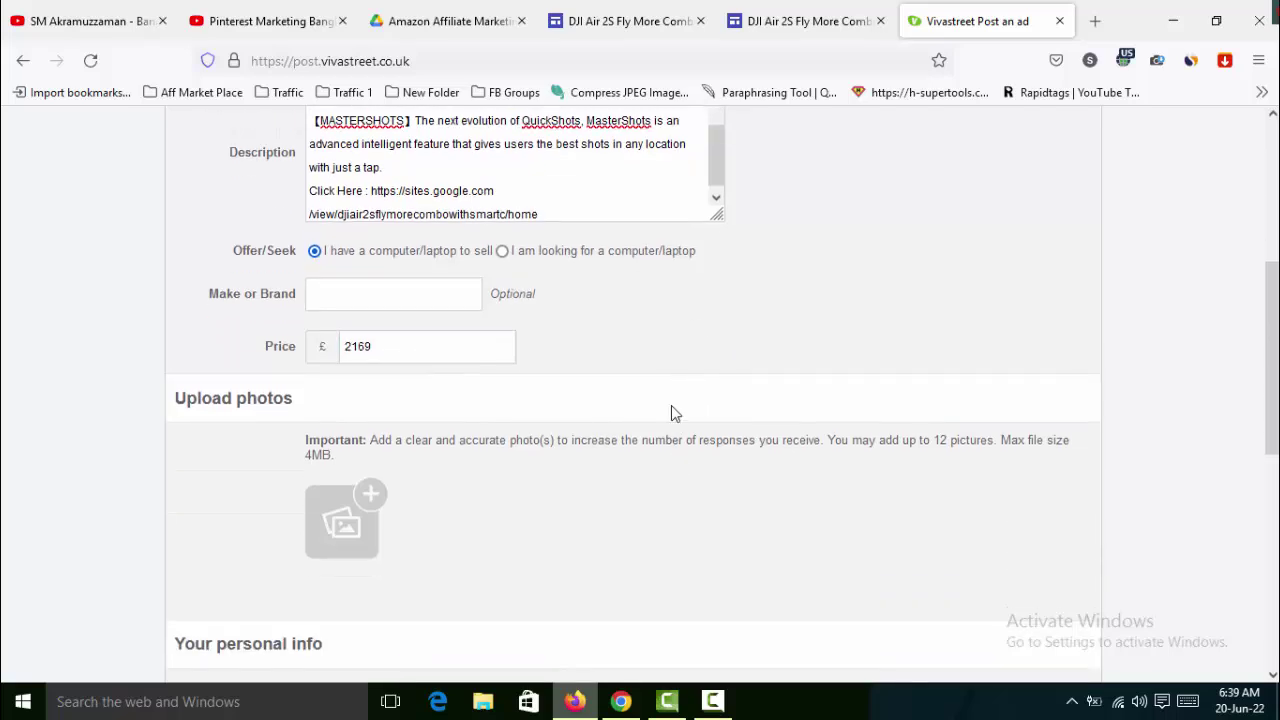
{"action": "scroll", "coordinate": [708, 316], "scroll_direction": "down", "scroll_amount": 2}
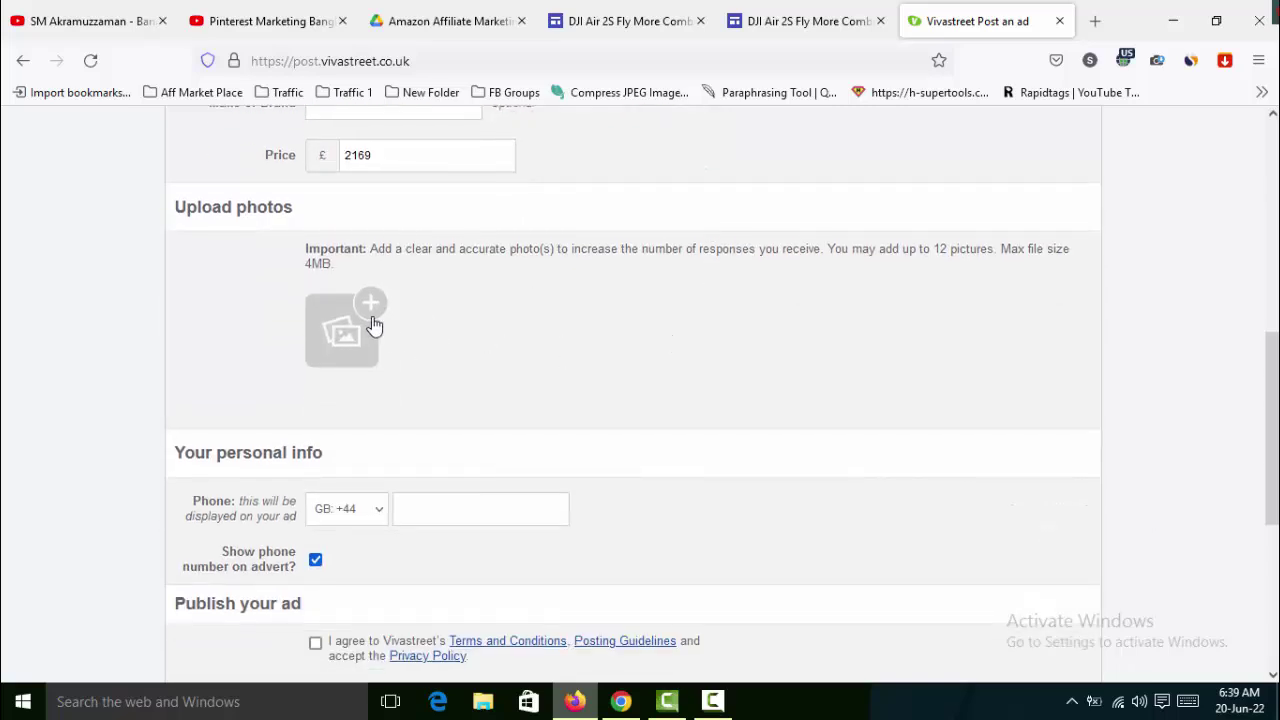
{"action": "left_click", "coordinate": [491, 311]}
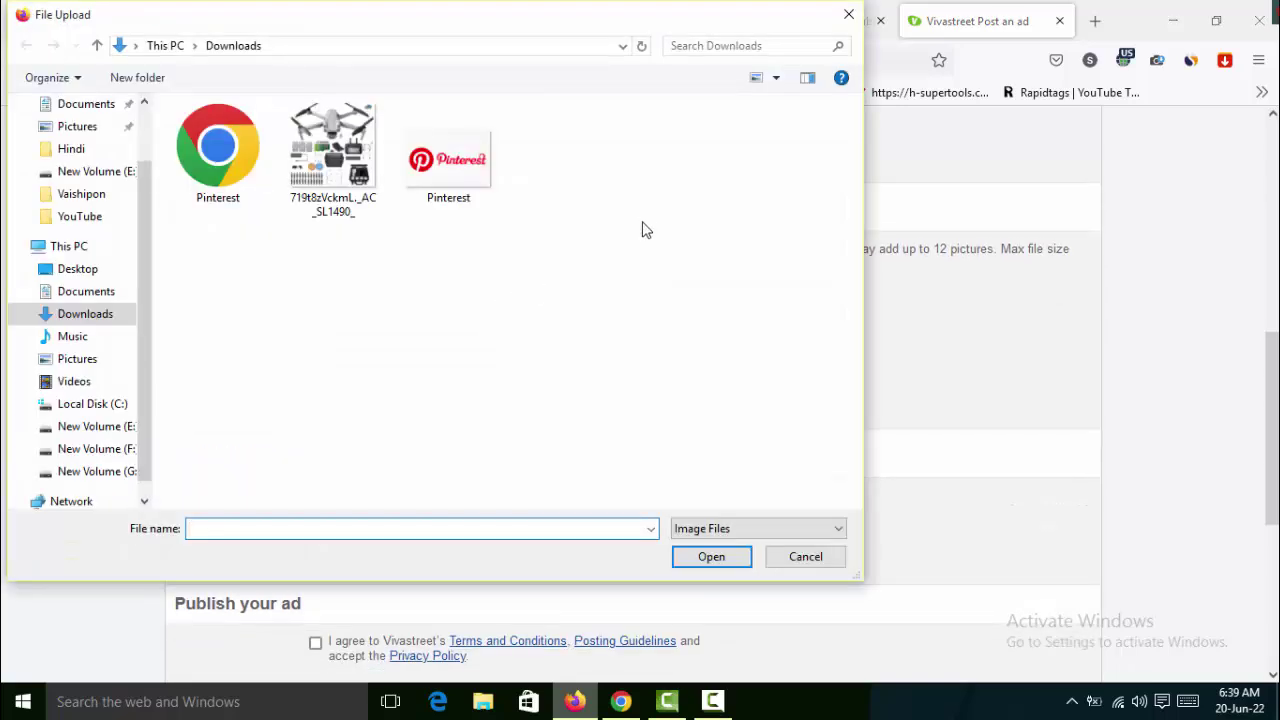
{"action": "left_click", "coordinate": [360, 212]}
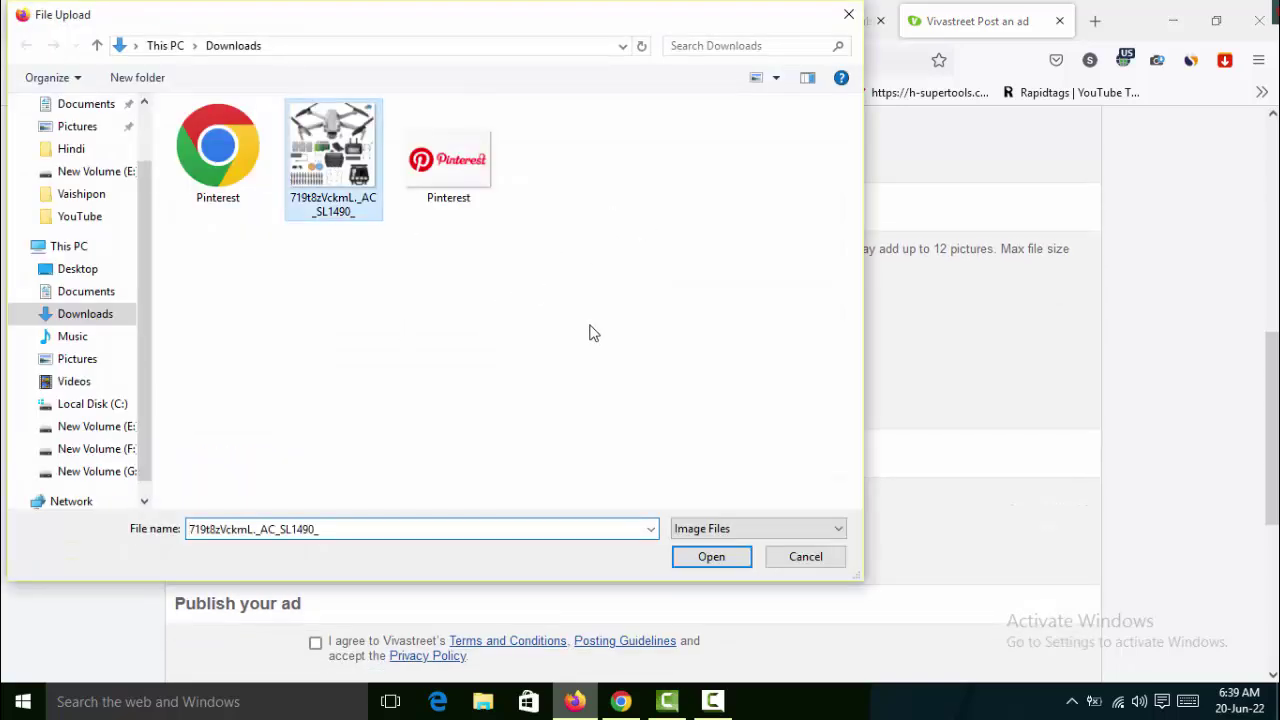
{"action": "left_click", "coordinate": [745, 558]}
{"action": "scroll", "coordinate": [1150, 437], "scroll_direction": "down", "scroll_amount": 2}
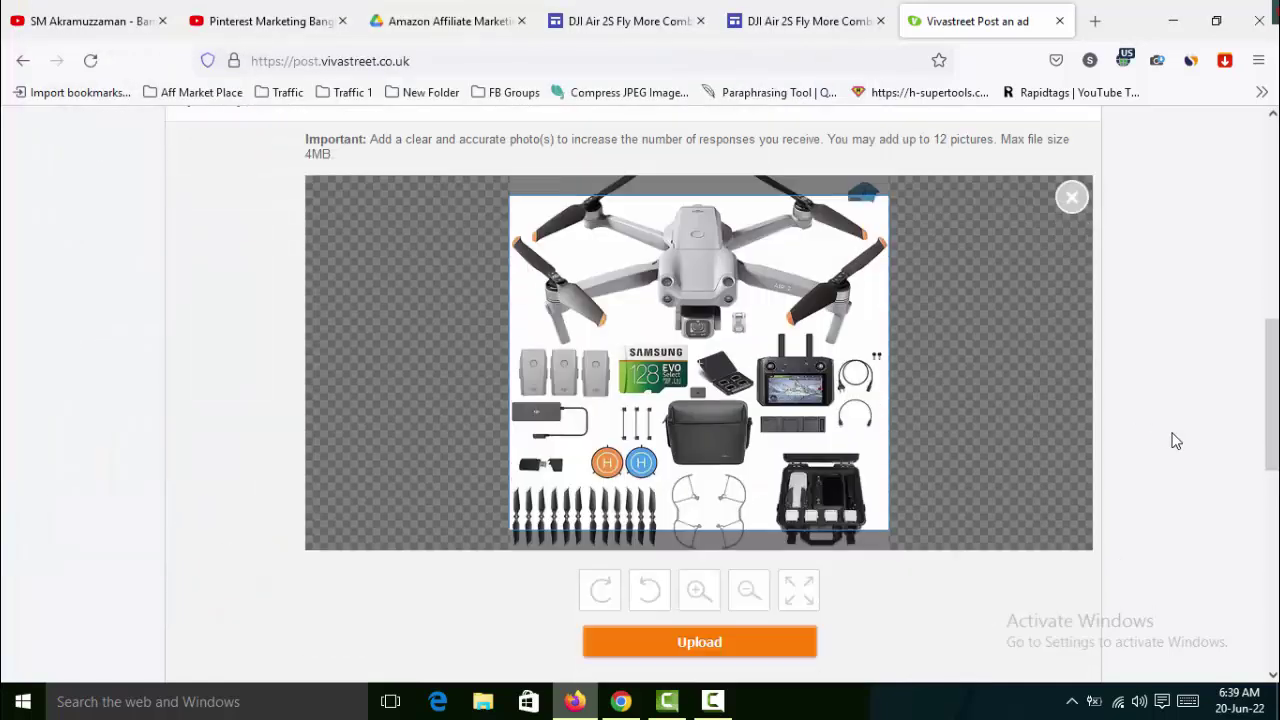
{"action": "scroll", "coordinate": [783, 410], "scroll_direction": "up", "scroll_amount": 1}
{"action": "left_click_drag", "start_coordinate": [692, 380], "coordinate": [690, 347]}
{"action": "left_click", "coordinate": [766, 666]}
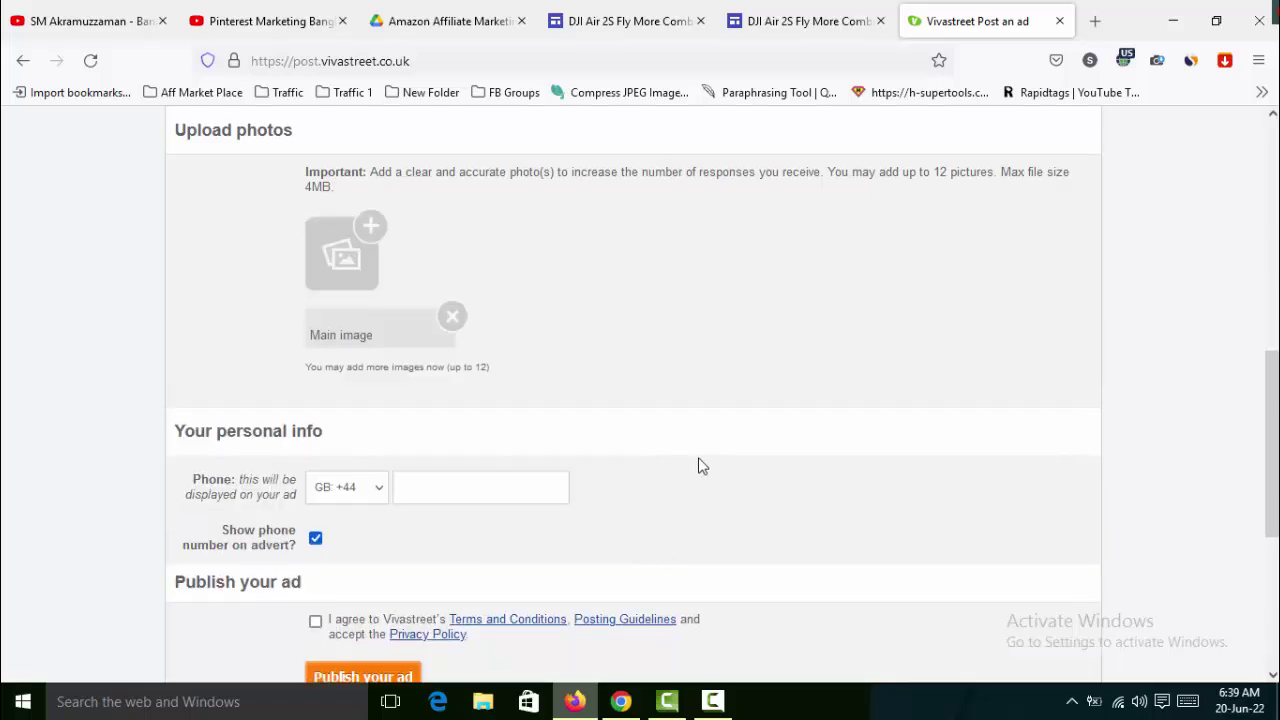
- Fill in the contact phone number with country code GB: +44 and agree to Vivastreet's terms and privacy policy
{"action": "scroll", "coordinate": [700, 331], "scroll_direction": "down", "scroll_amount": 2}
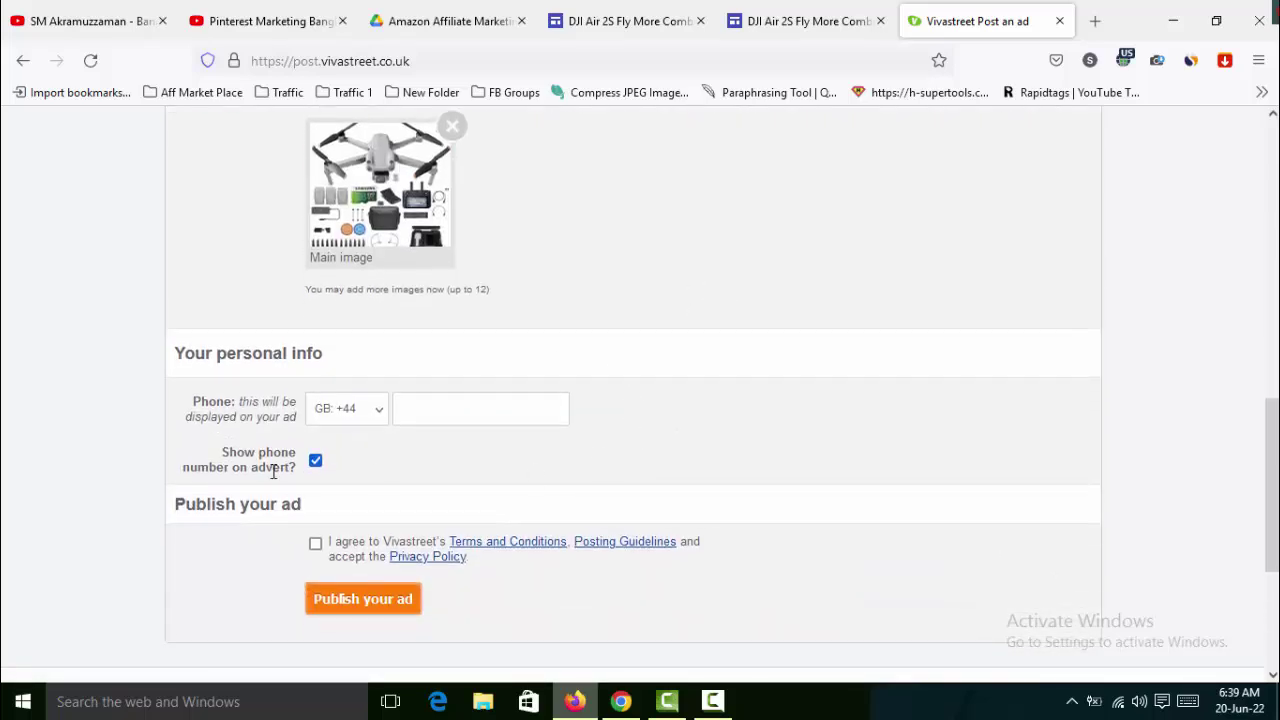
{"action": "left_click", "coordinate": [375, 410]}
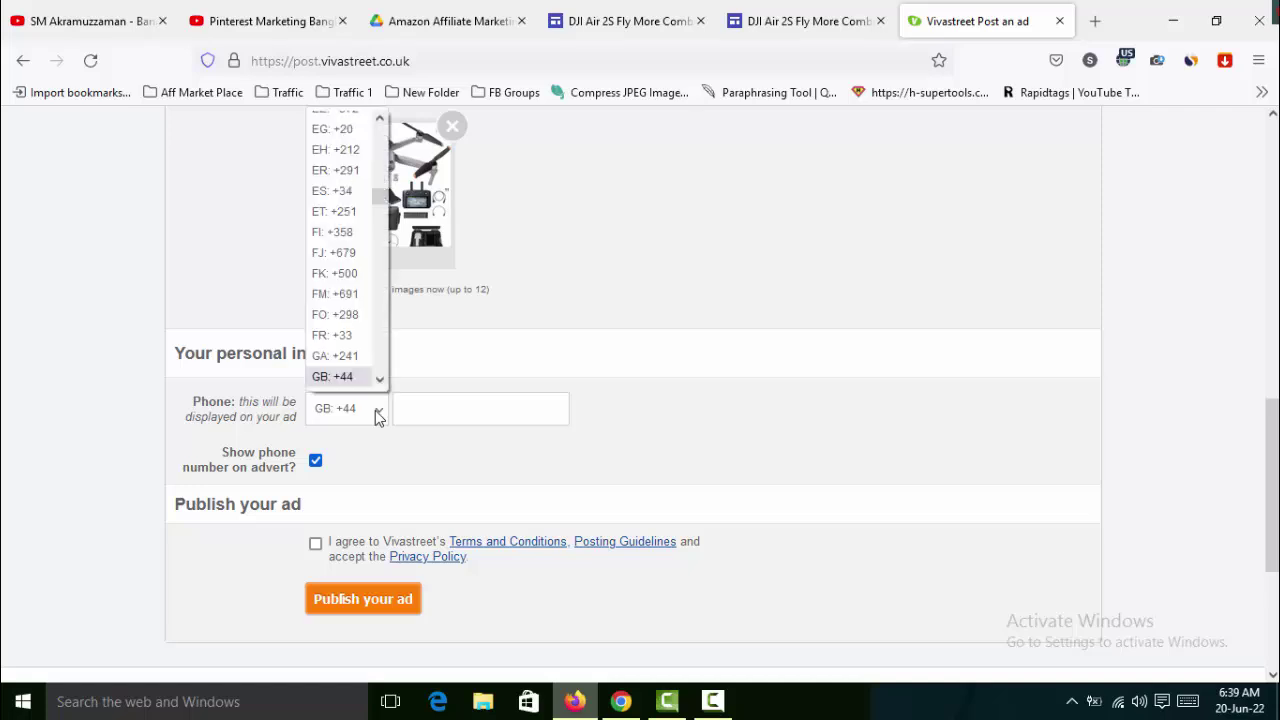
{"action": "scroll", "coordinate": [356, 320], "scroll_direction": "up", "scroll_amount": 15}
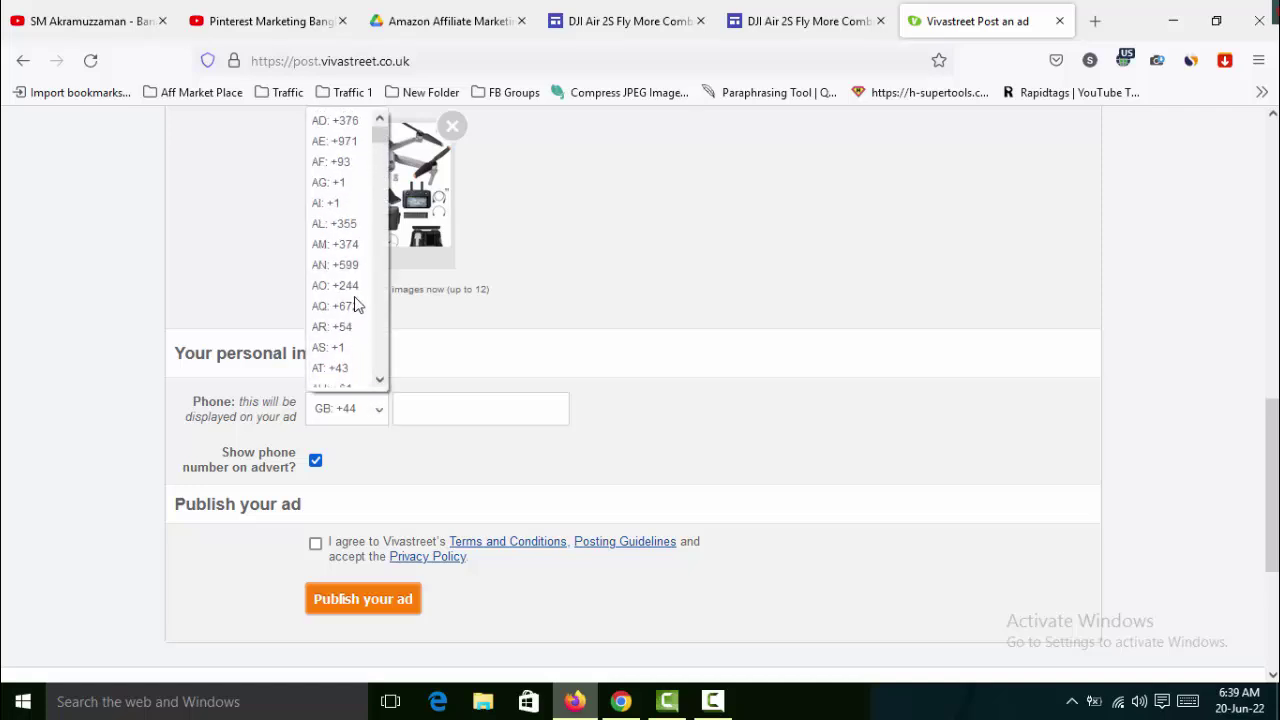
{"action": "scroll", "coordinate": [356, 305], "scroll_direction": "down", "scroll_amount": 20}
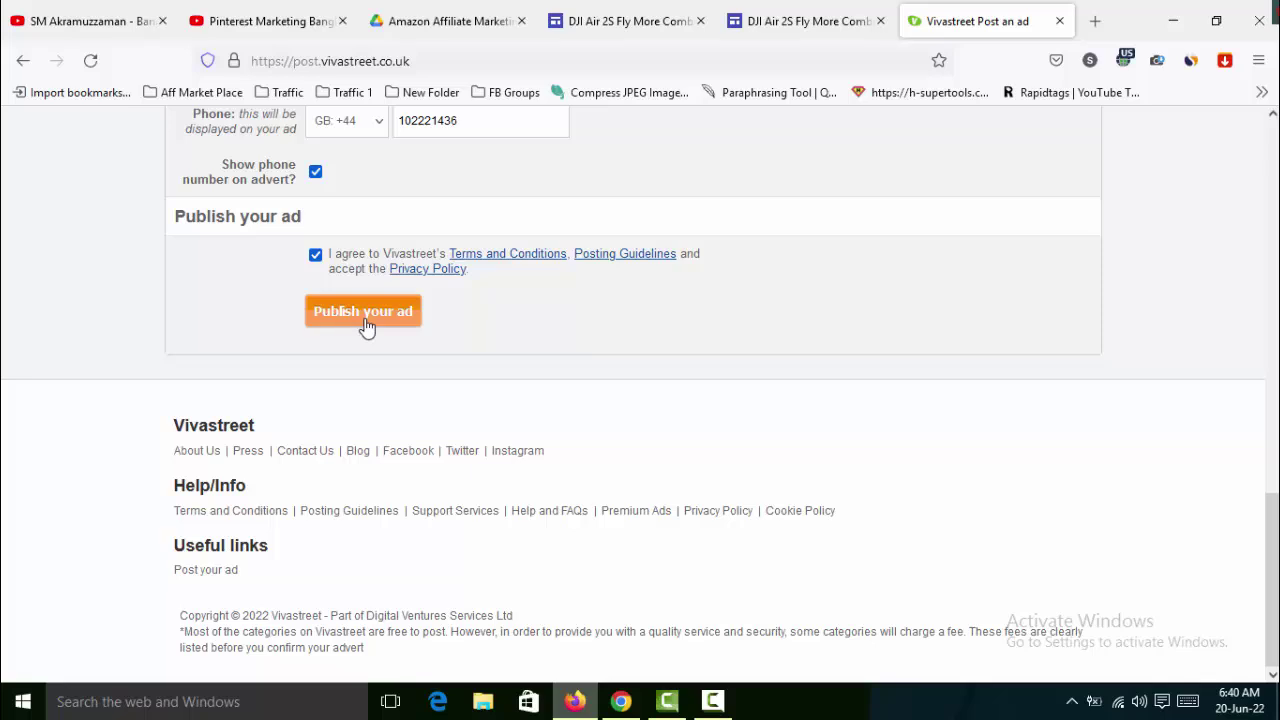
- Examine the YouTube channel's videos page, the Amazon Affiliate Marketing 2022 PDF, and the course enrolment link in the Pinterest tutorial's description
{"action": "left_click", "coordinate": [88, 21]}
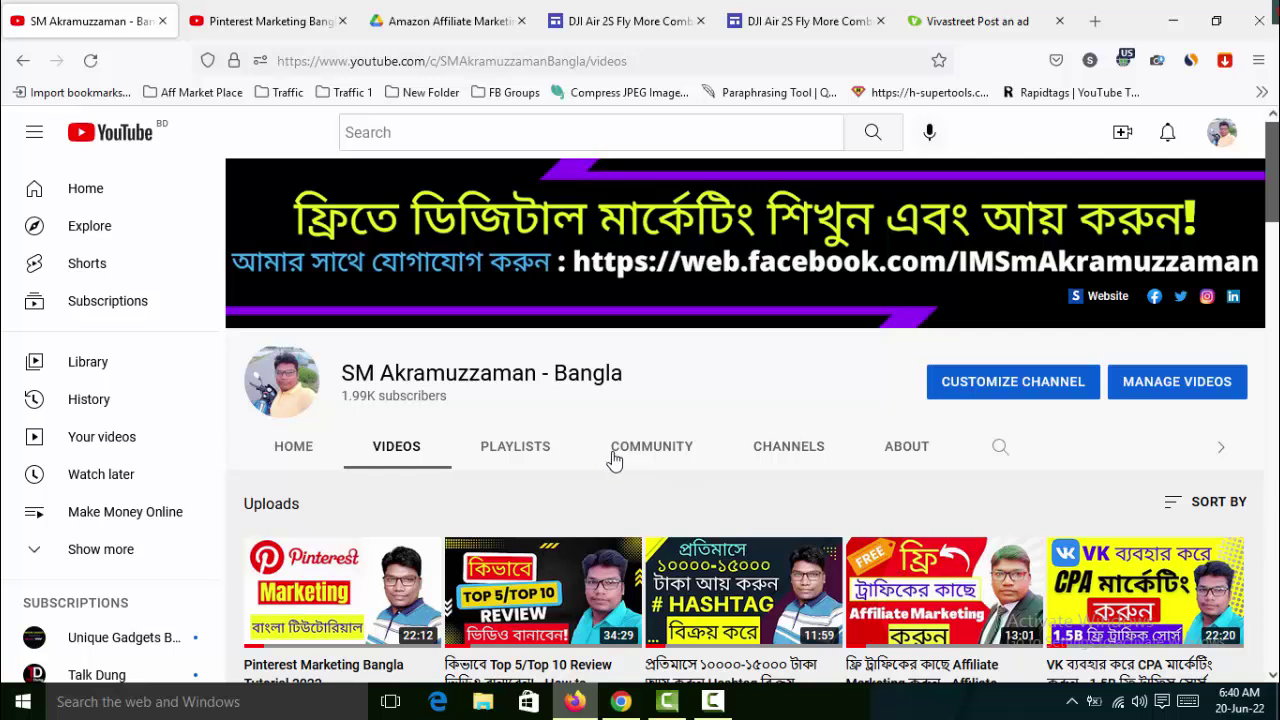
{"action": "left_click_drag", "start_coordinate": [630, 380], "coordinate": [341, 374]}
{"action": "left_click", "coordinate": [730, 372]}
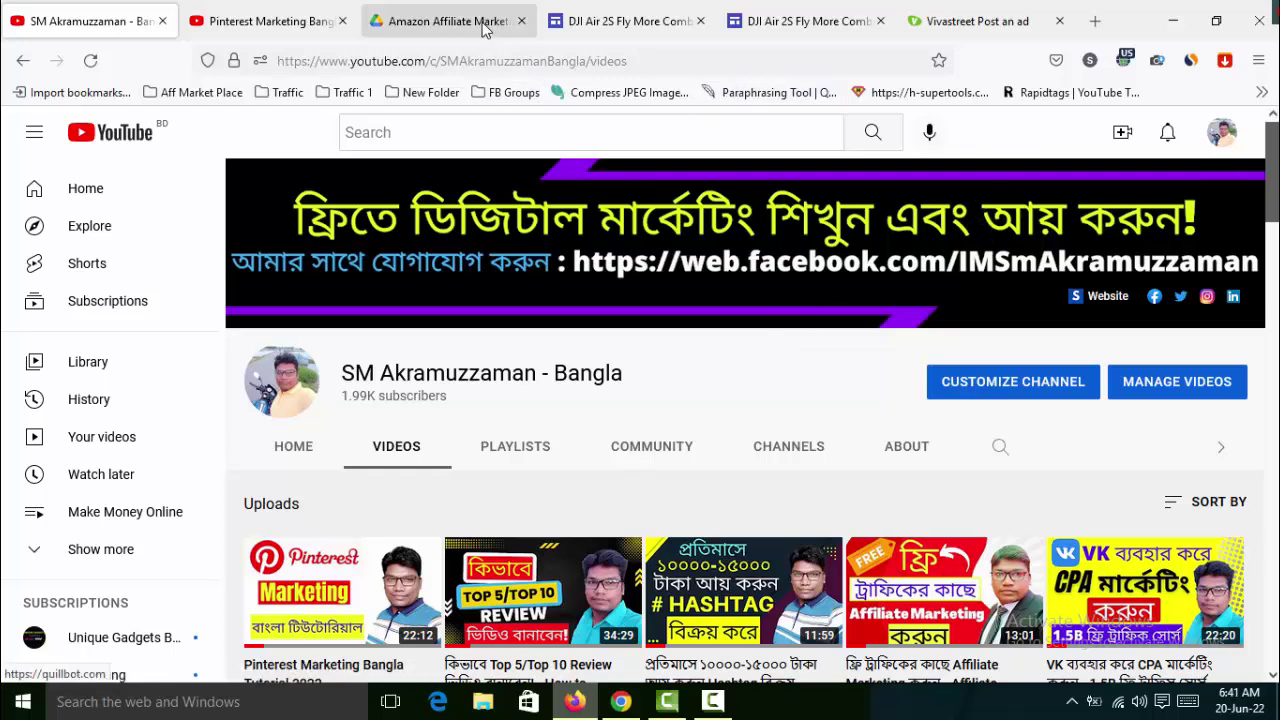
{"action": "left_click", "coordinate": [450, 21]}
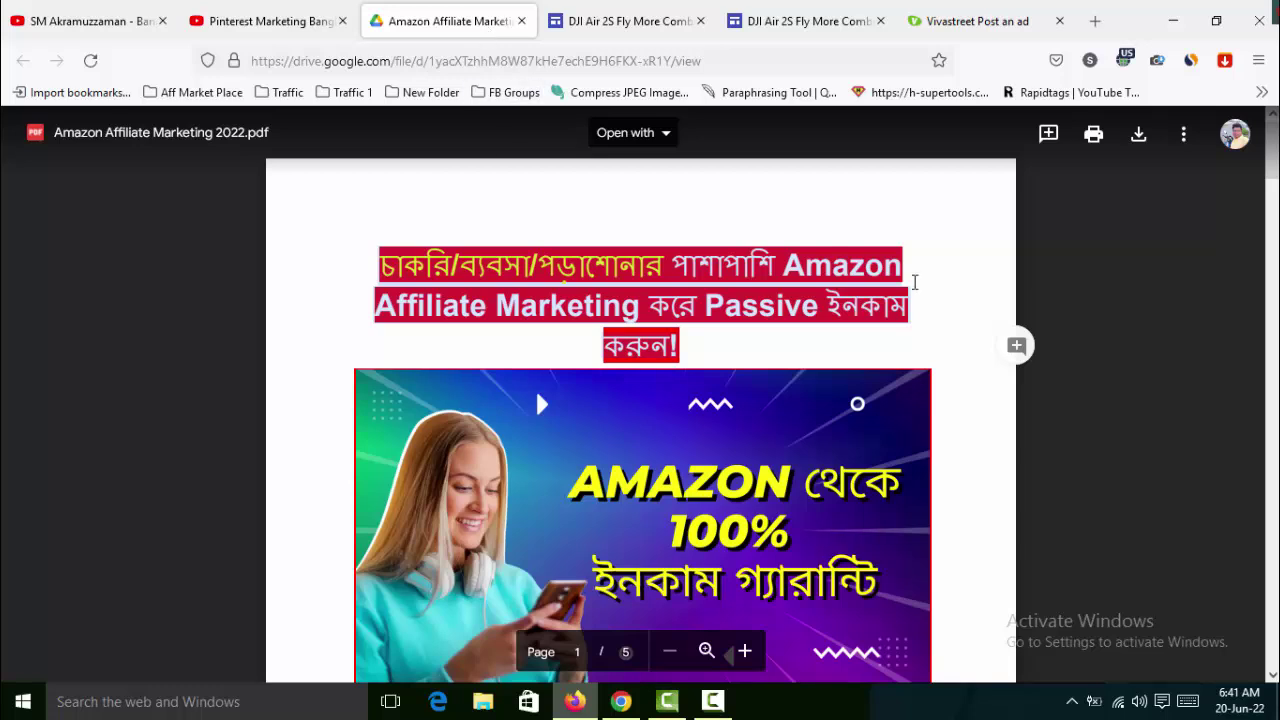
{"action": "left_click", "coordinate": [268, 21]}
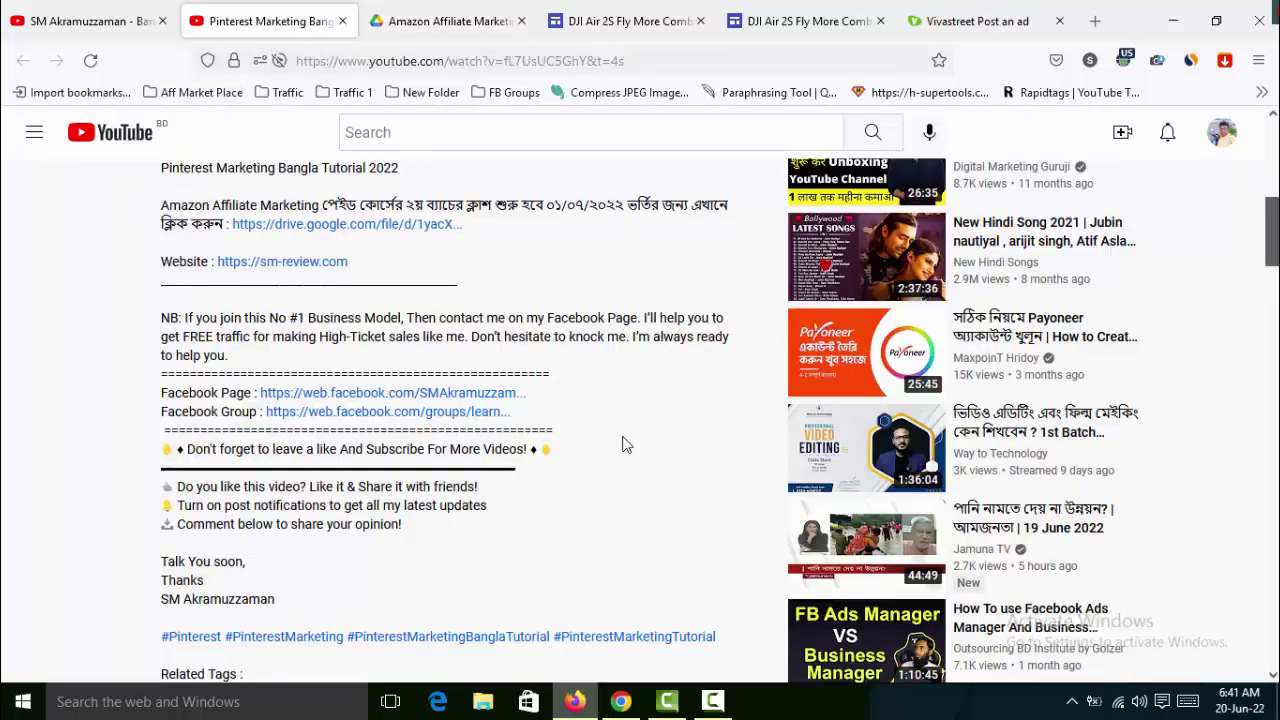
{"action": "left_click_drag", "start_coordinate": [160, 206], "coordinate": [248, 232]}
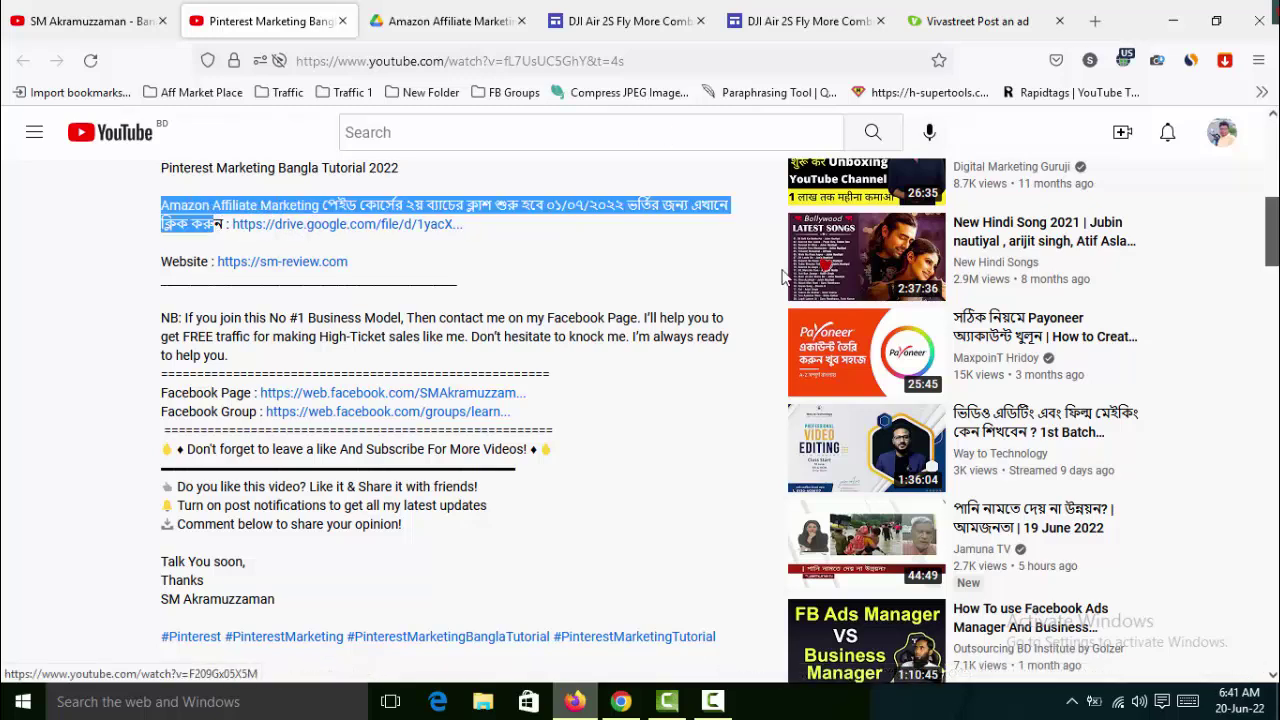
{"action": "scroll", "coordinate": [785, 278], "scroll_direction": "up", "scroll_amount": 5}
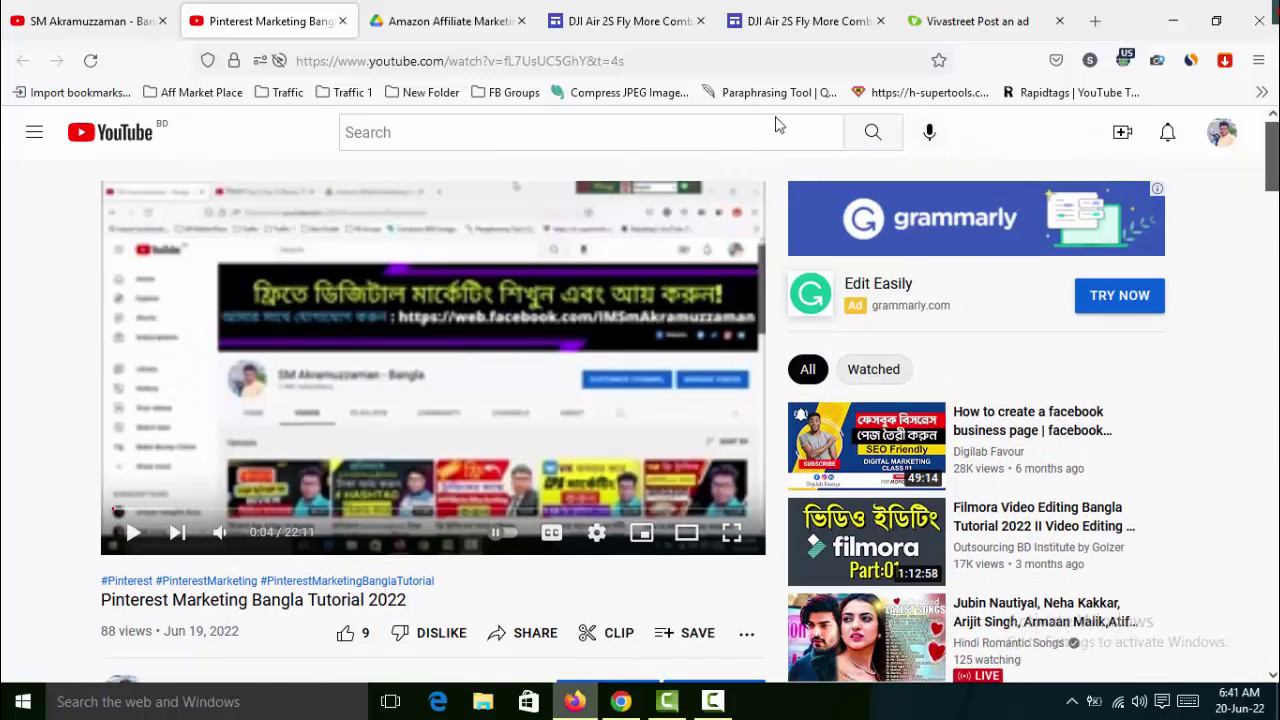
{"action": "left_click", "coordinate": [101, 20]}
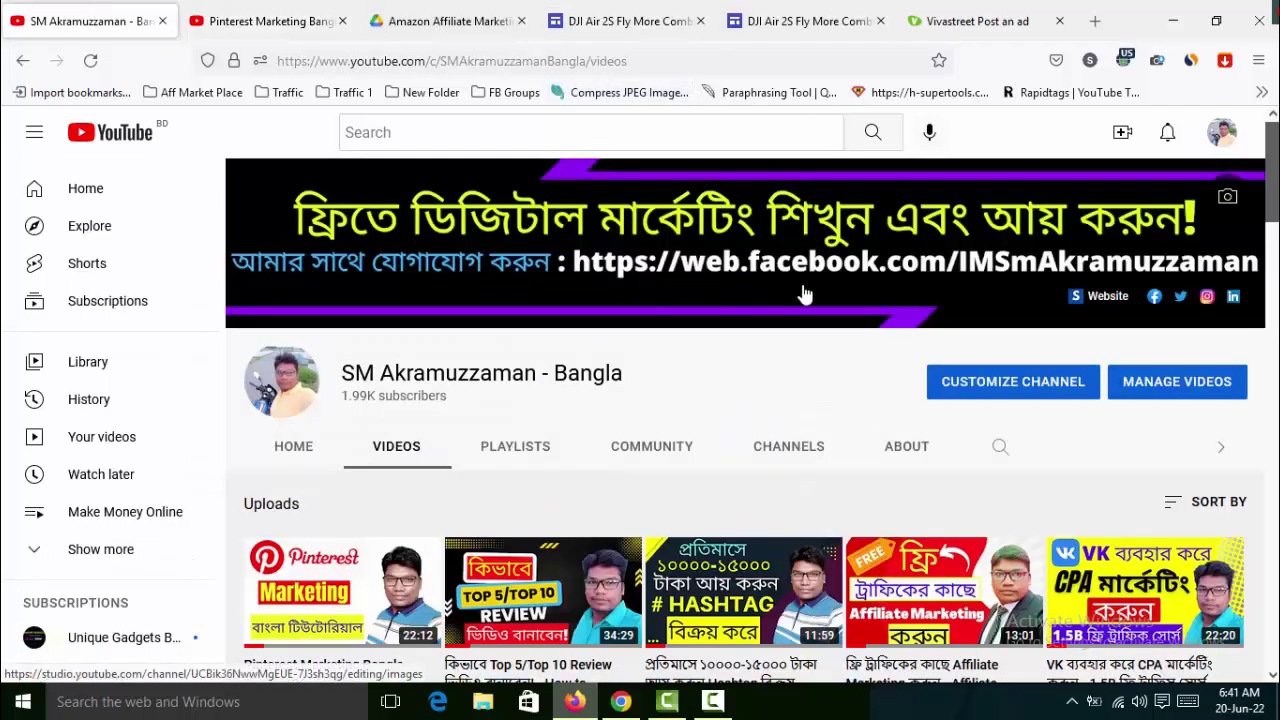